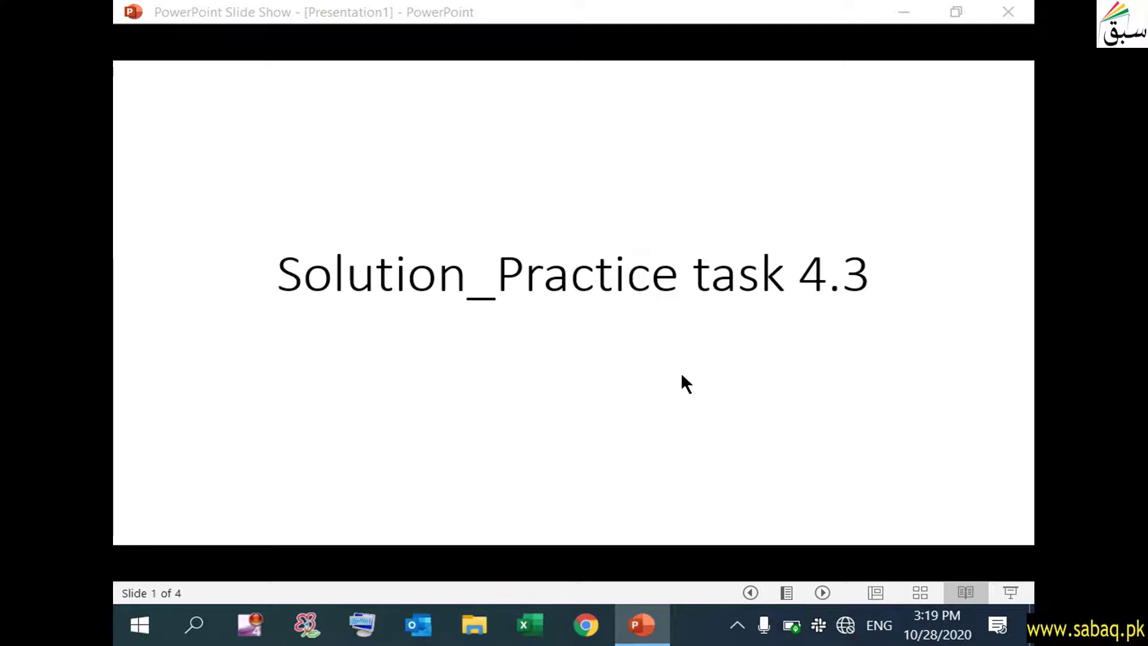
# Advance to the Project 1 slide, reveal the Excel_4-3 instruction, and minimise the slide show.
pyautogui.click(688, 379)
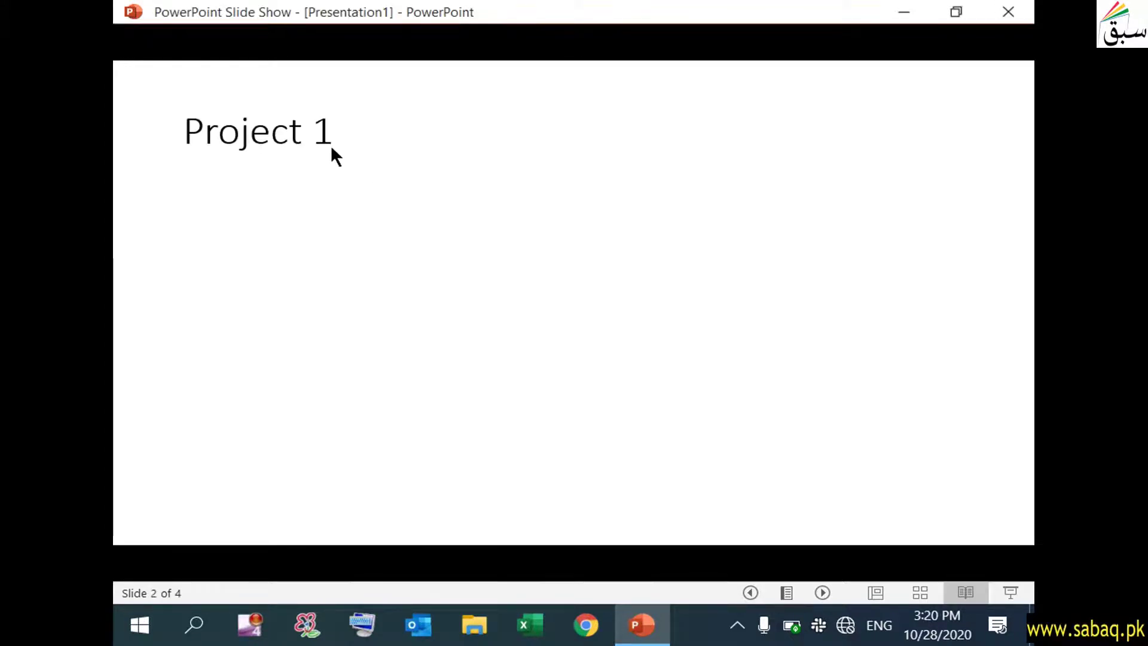
pyautogui.click(333, 126)
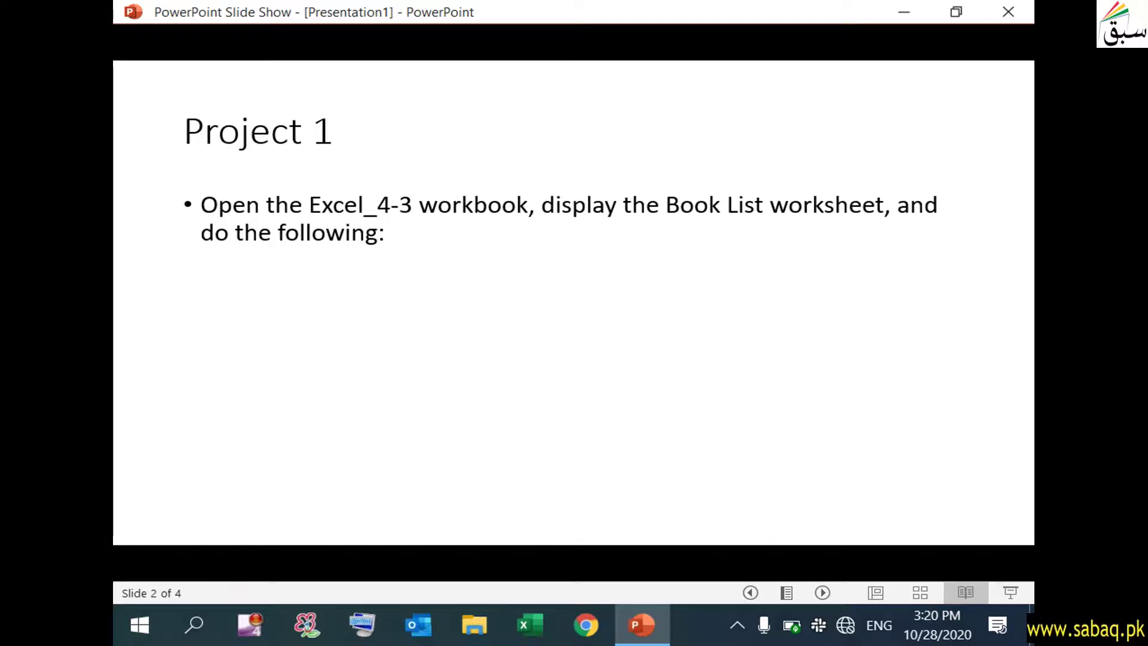
pyautogui.click(905, 12)
# Open Excel_4-3.xlsx from Practice Tasks\Excercise Files\Objective4.
pyautogui.doubleClick(270, 22)
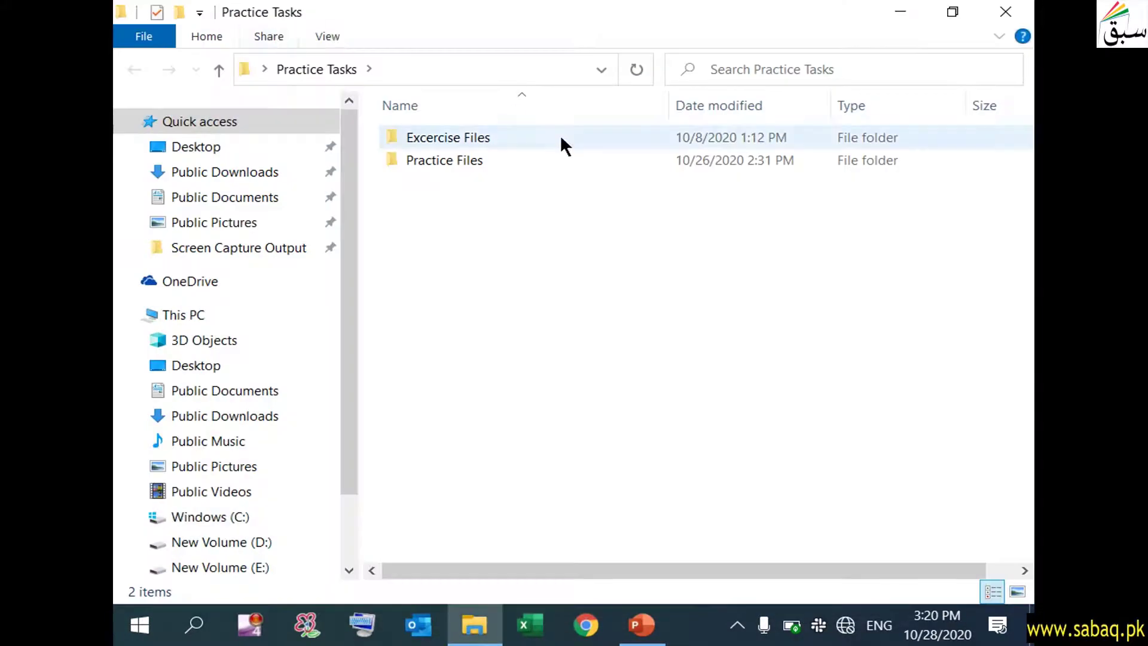
pyautogui.click(559, 137)
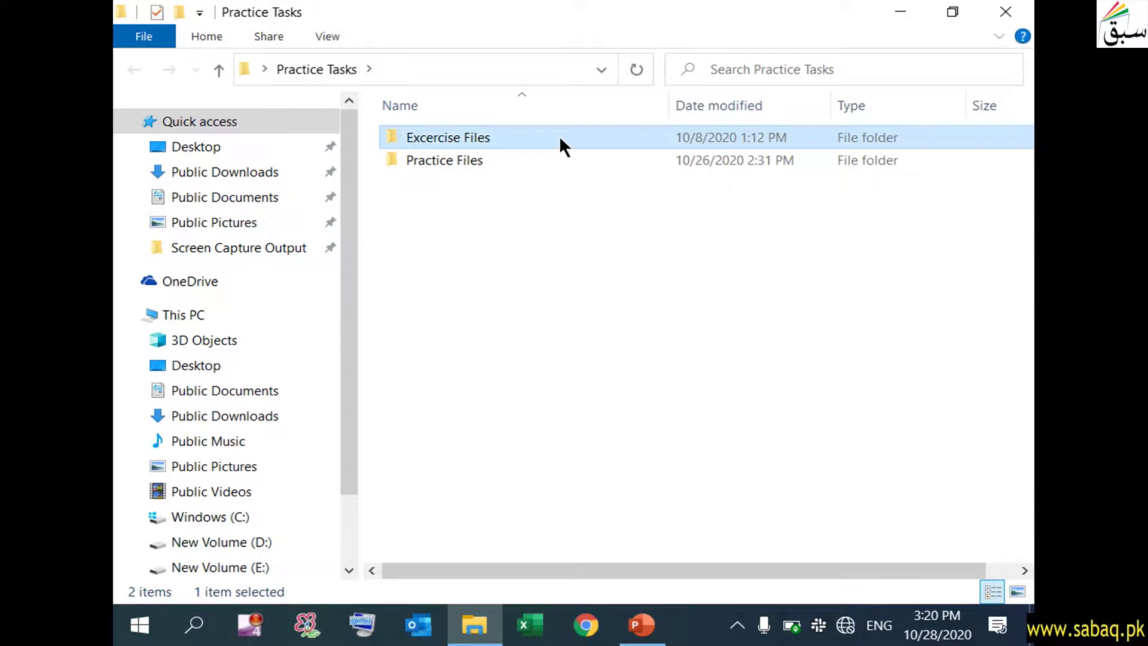
pyautogui.doubleClick(559, 137)
pyautogui.doubleClick(506, 205)
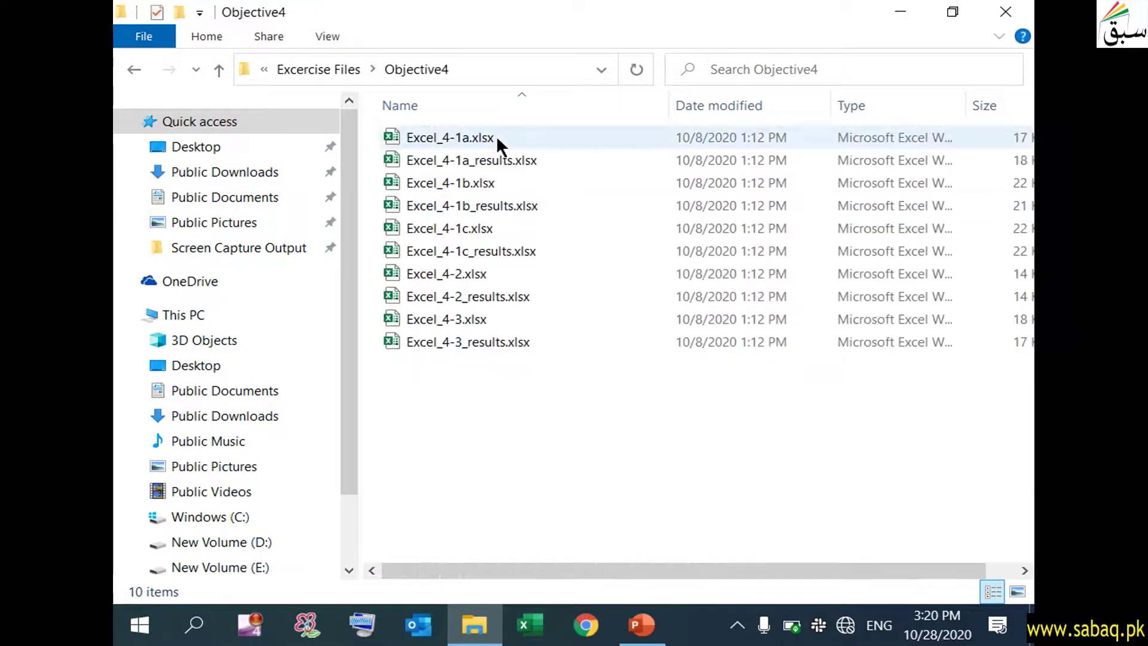
pyautogui.doubleClick(488, 317)
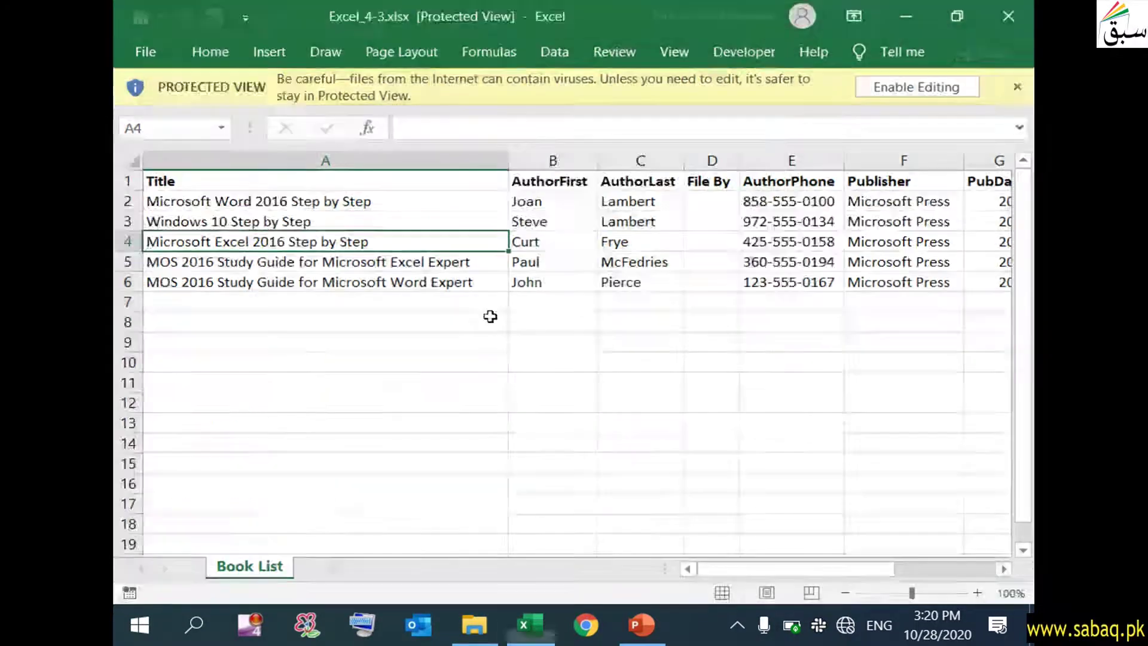
# Enable editing on Excel_4-3, then switch to the slide show instructions.
pyautogui.click(976, 85)
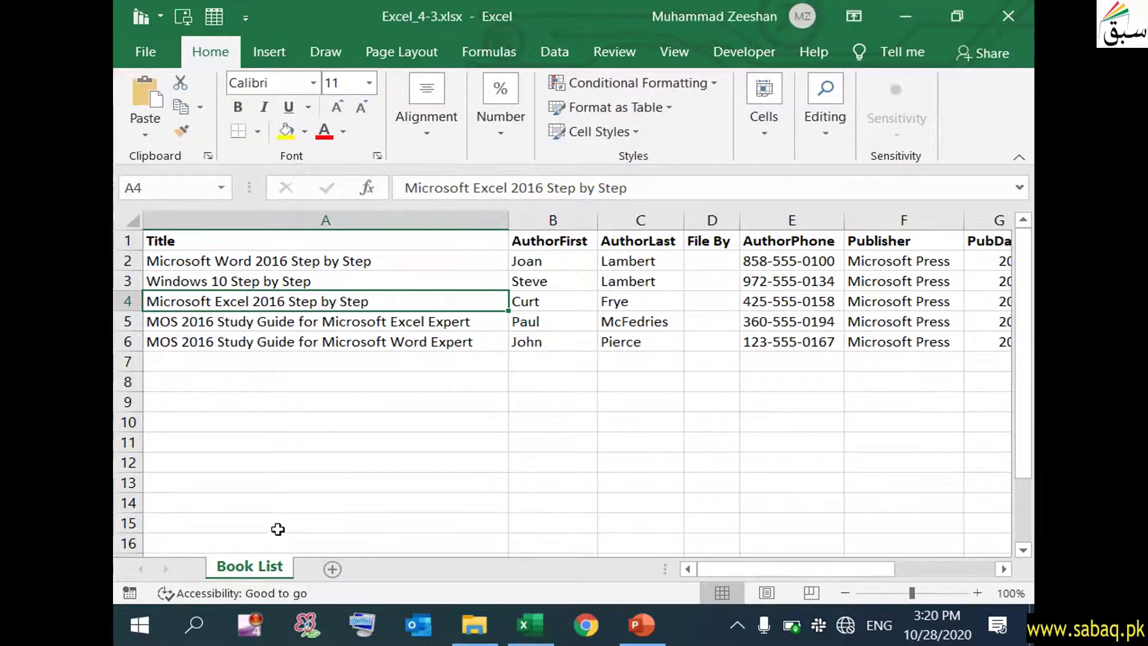
pyautogui.click(641, 625)
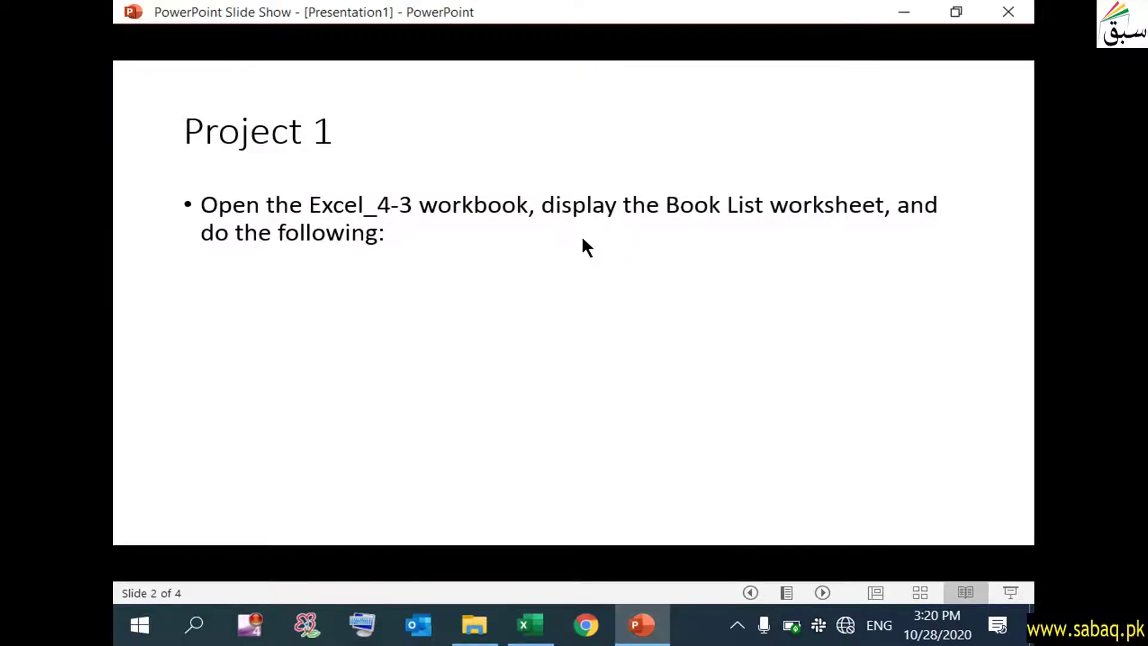
pyautogui.click(638, 634)
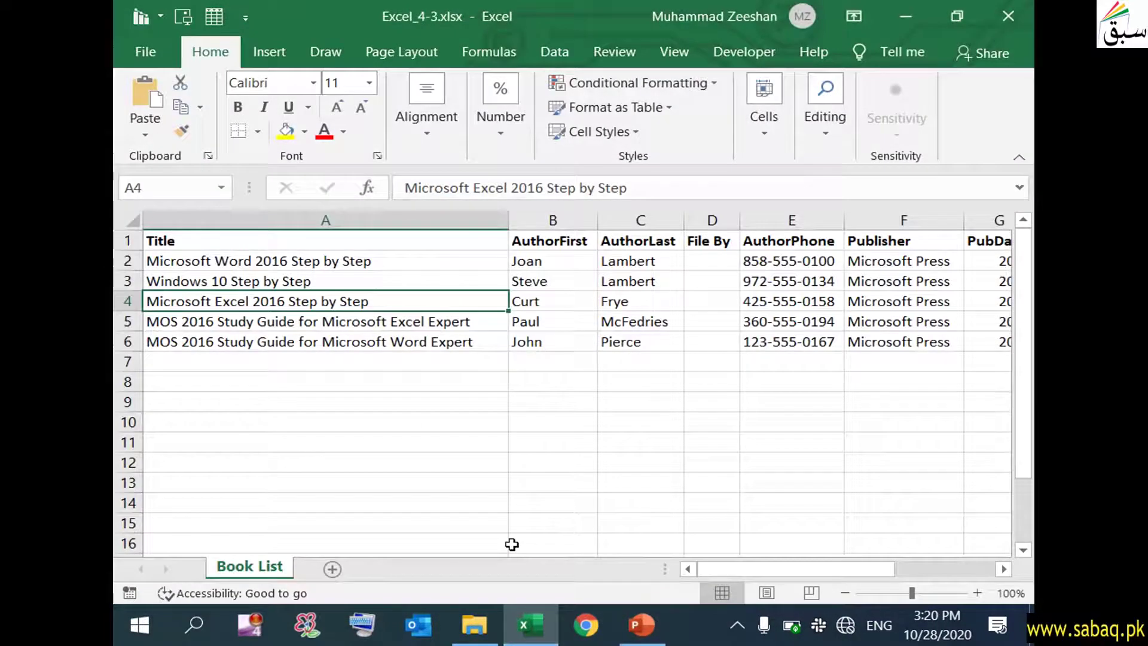
pyautogui.click(637, 634)
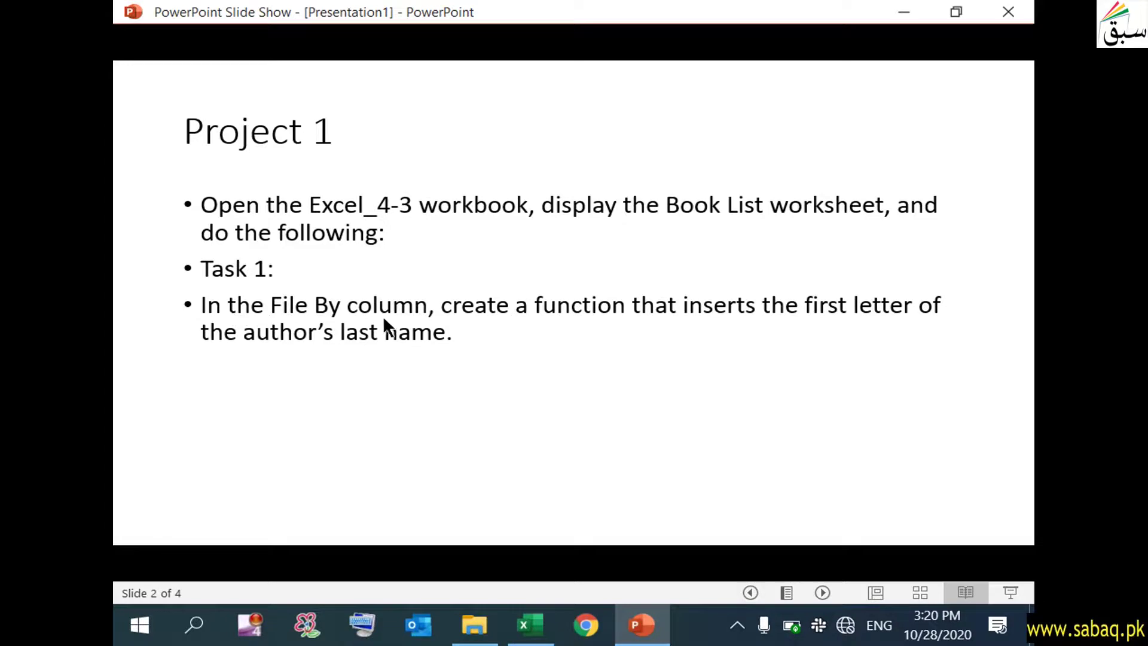
# Return to the Excel workbook after reading Task 1.
pyautogui.click(642, 626)
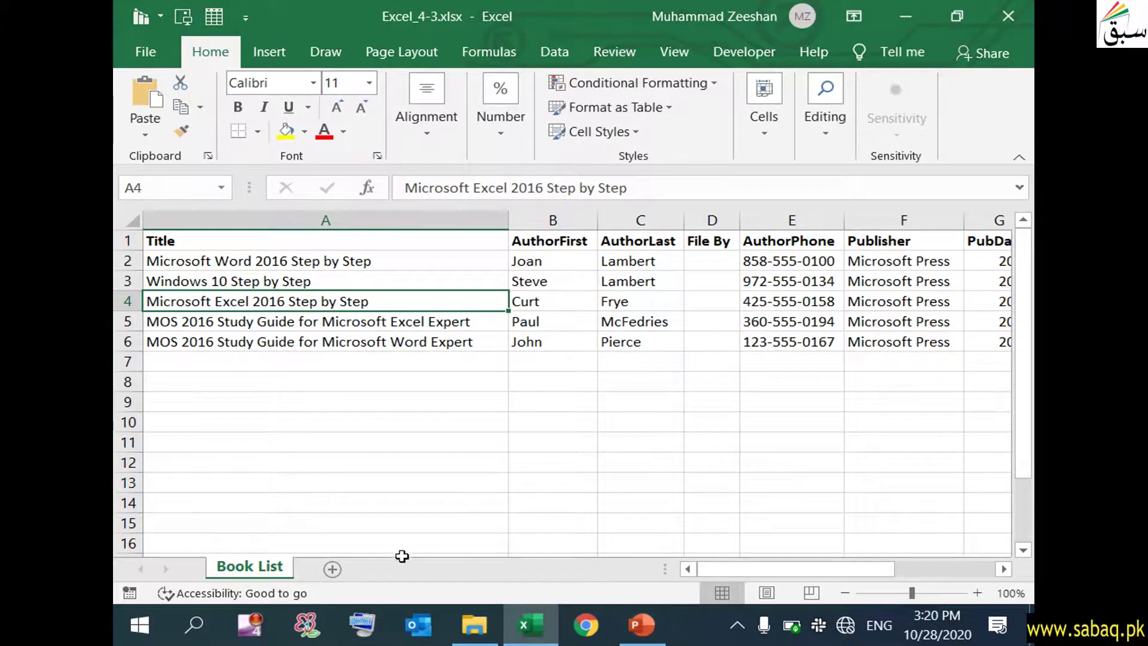
# Select the File By column, reread the task on the slide show, and return to Excel.
pyautogui.moveTo(837, 575)
pyautogui.mouseDown()
pyautogui.moveTo(861, 578)
pyautogui.moveTo(838, 575)
pyautogui.mouseUp()
pyautogui.click(697, 244)
pyautogui.click(711, 220)
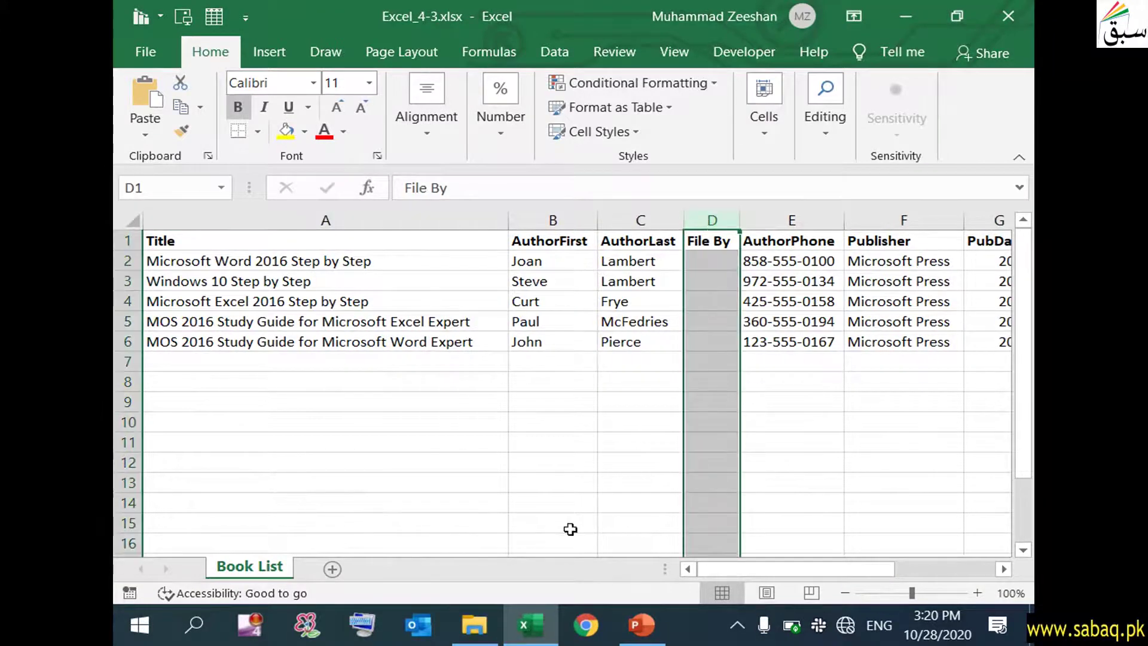
pyautogui.click(653, 634)
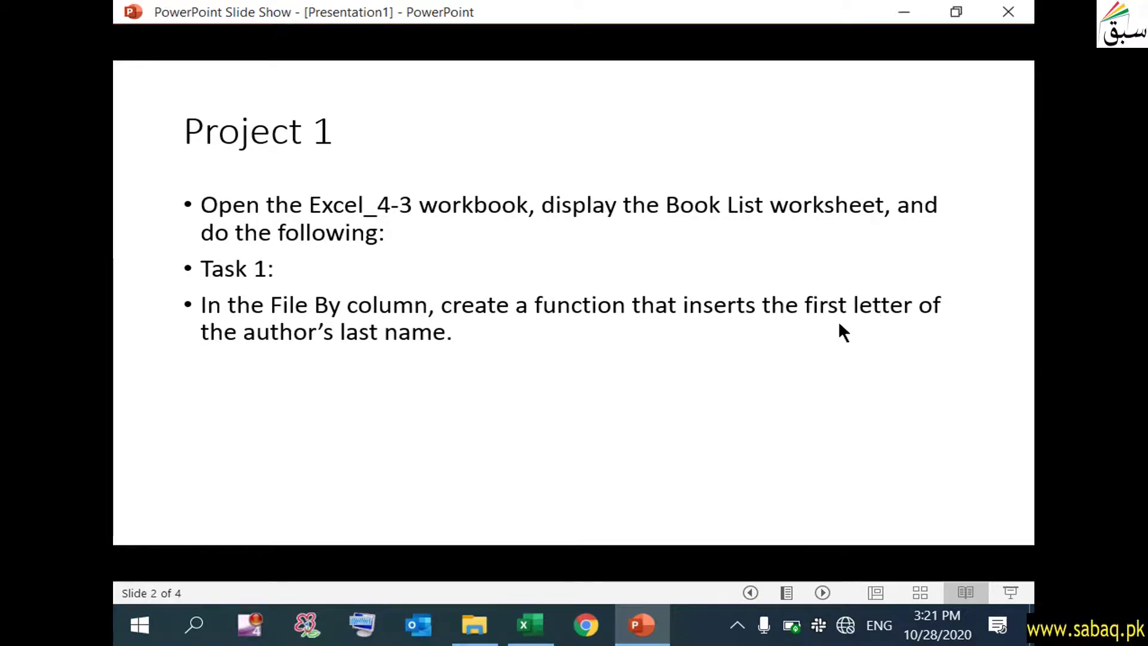
pyautogui.hotkey('alt', 'Tab')
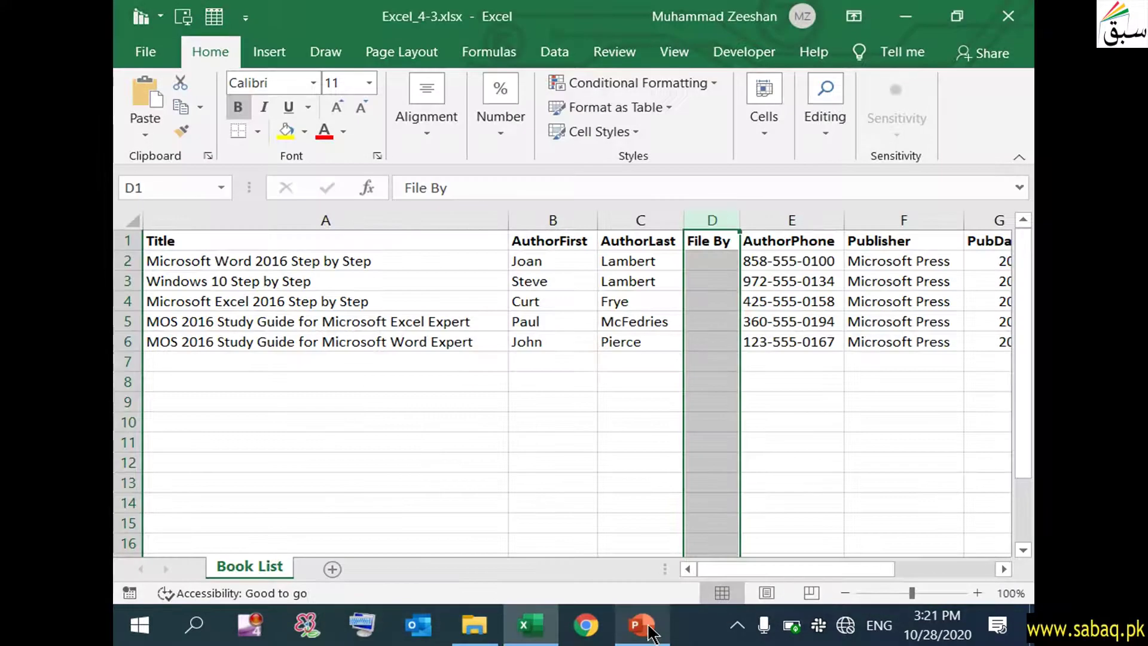
pyautogui.click(735, 384)
# Review the Title, AuthorFirst, AuthorLast and AuthorPhone columns of the Book List data.
pyautogui.click(712, 247)
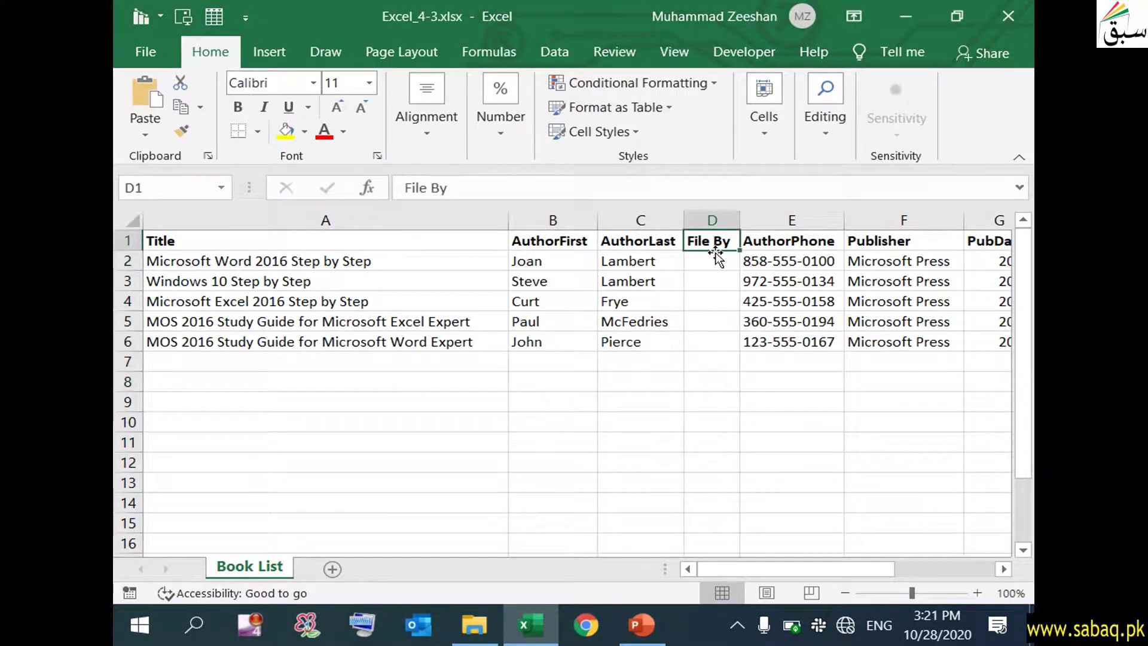
pyautogui.click(263, 241)
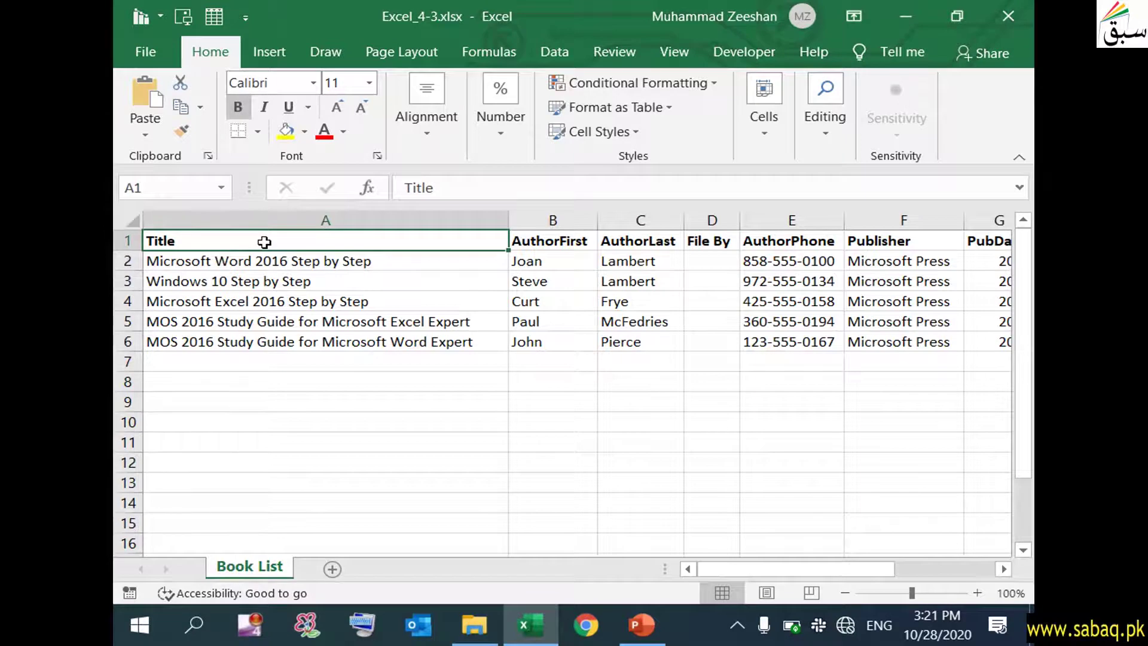
pyautogui.click(287, 216)
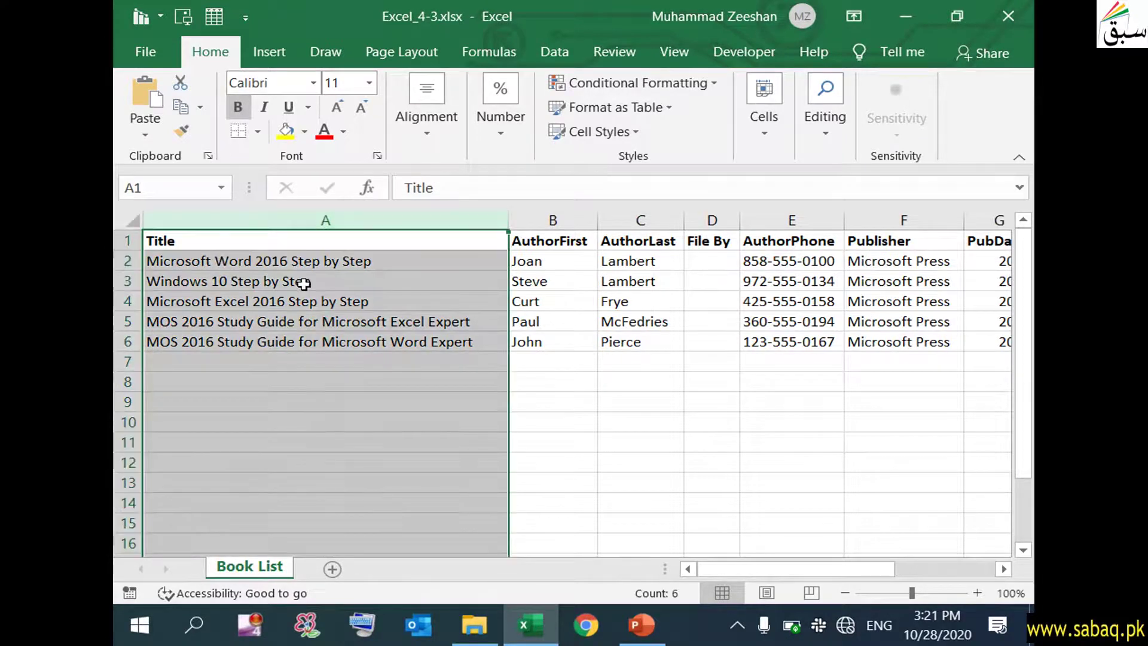
pyautogui.click(575, 403)
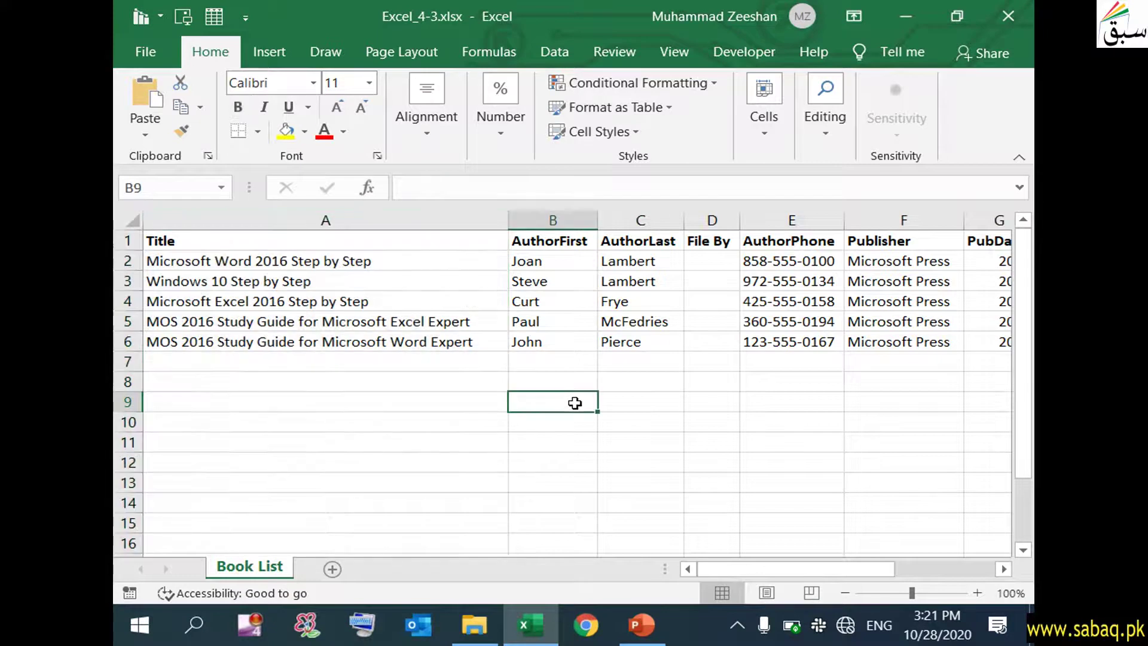
pyautogui.click(566, 220)
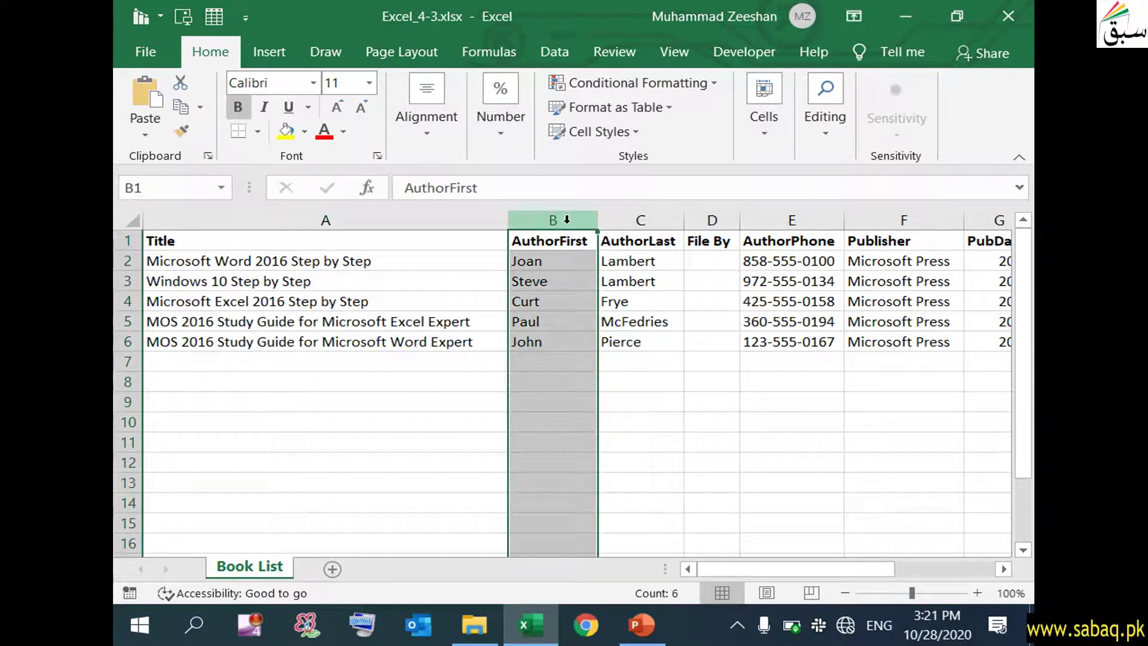
pyautogui.click(652, 221)
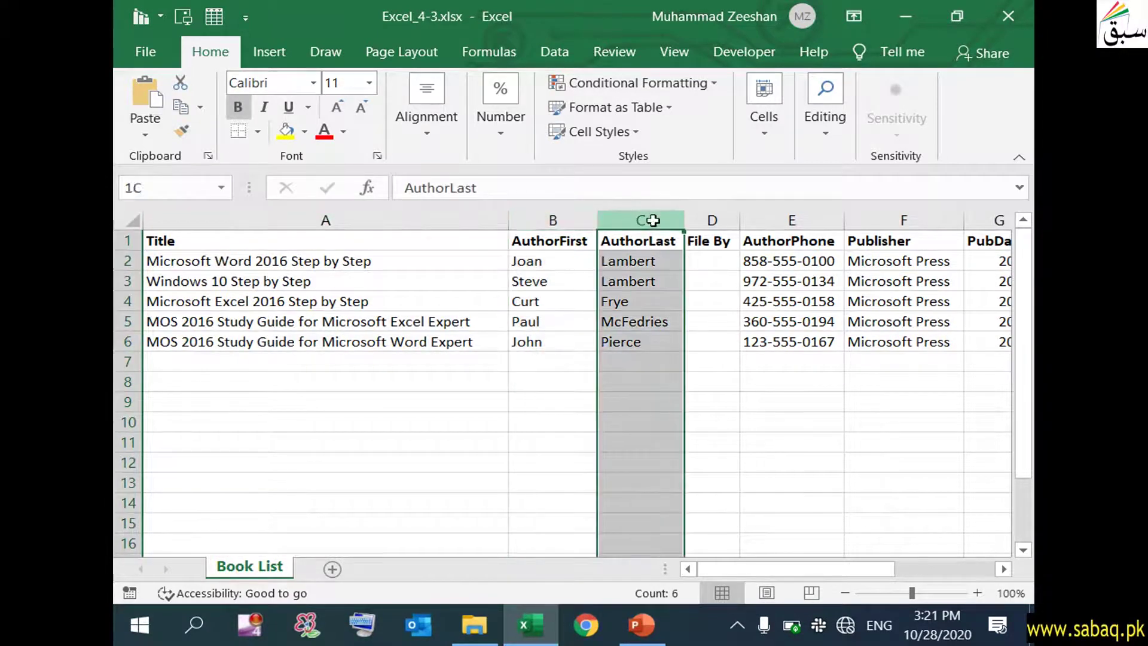
pyautogui.click(838, 219)
pyautogui.moveTo(880, 570); pyautogui.dragTo(919, 572)
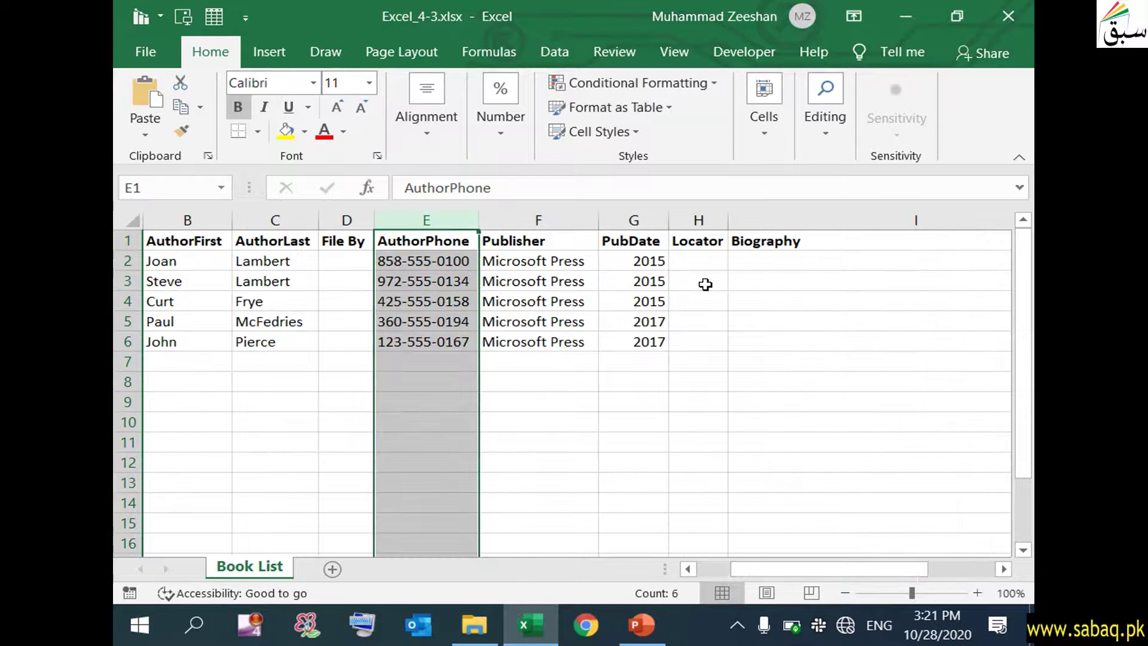
pyautogui.moveTo(873, 570); pyautogui.dragTo(761, 569)
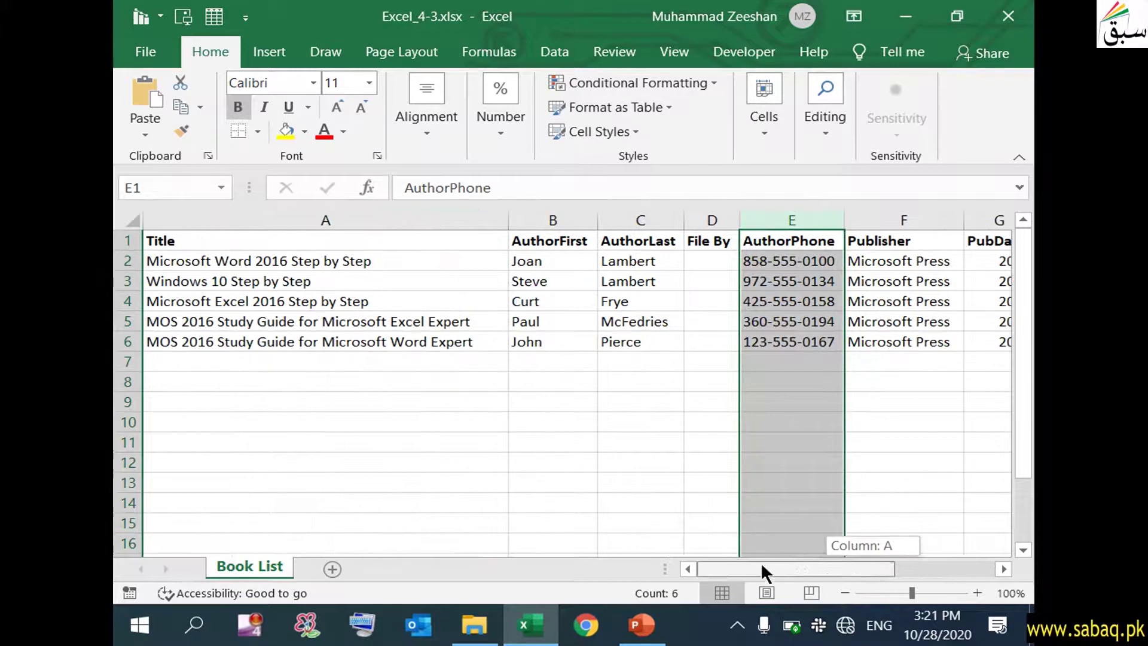
pyautogui.click(342, 275)
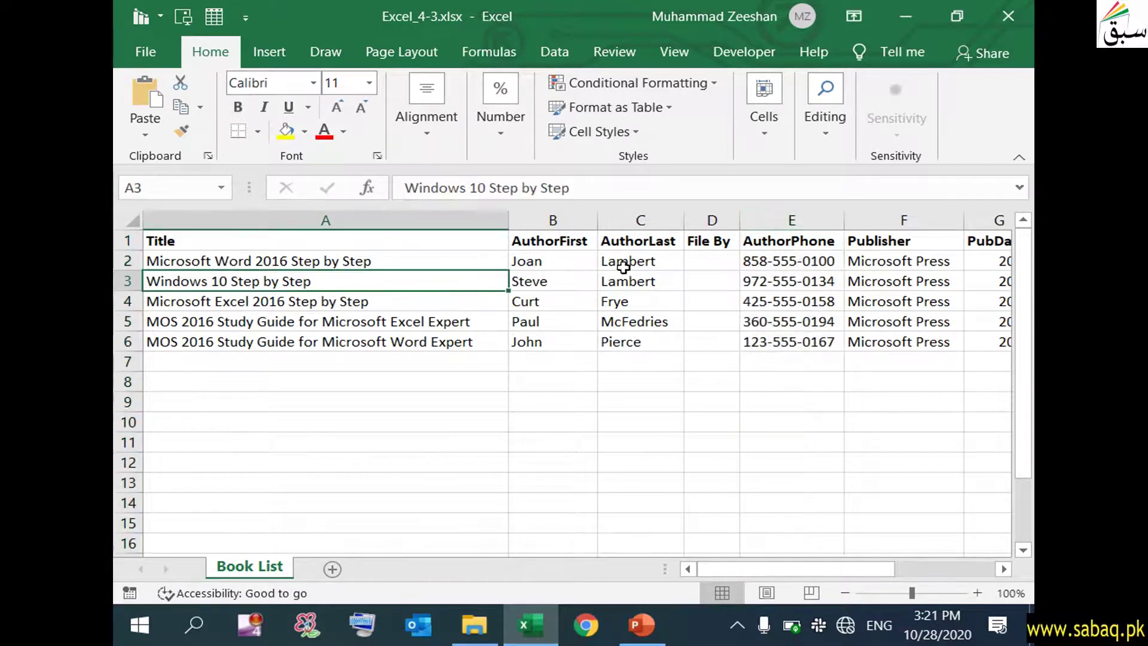
# Widen the File By column slightly and inspect the first letter of Lambert in C2.
pyautogui.click(718, 257)
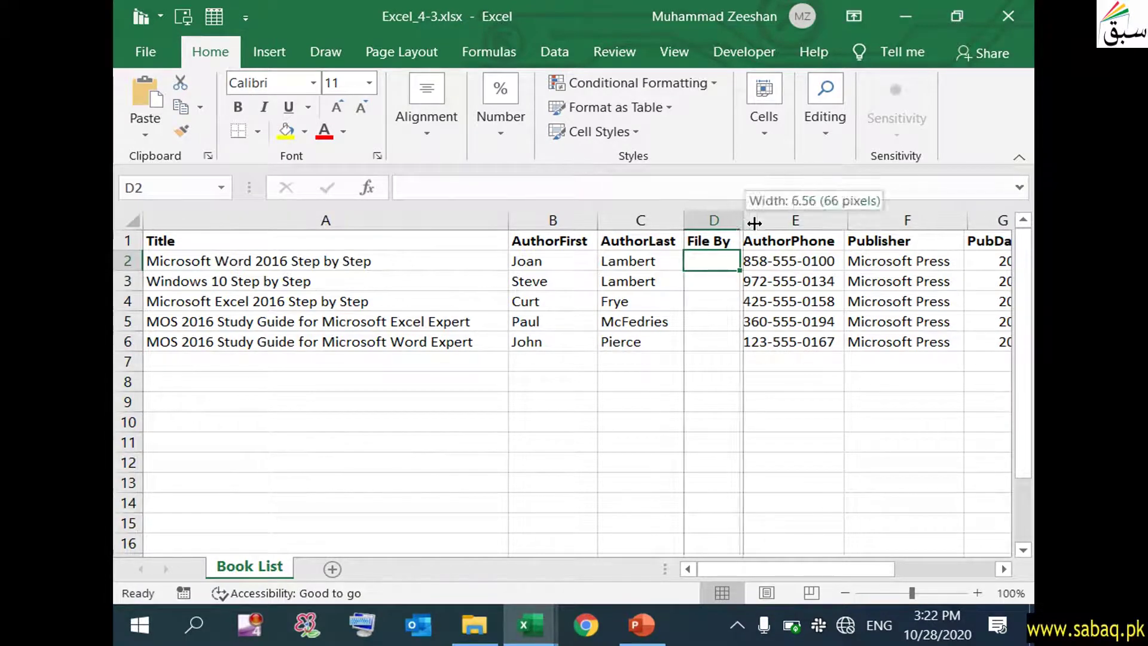
pyautogui.moveTo(740, 220); pyautogui.dragTo(764, 221)
pyautogui.click(661, 261)
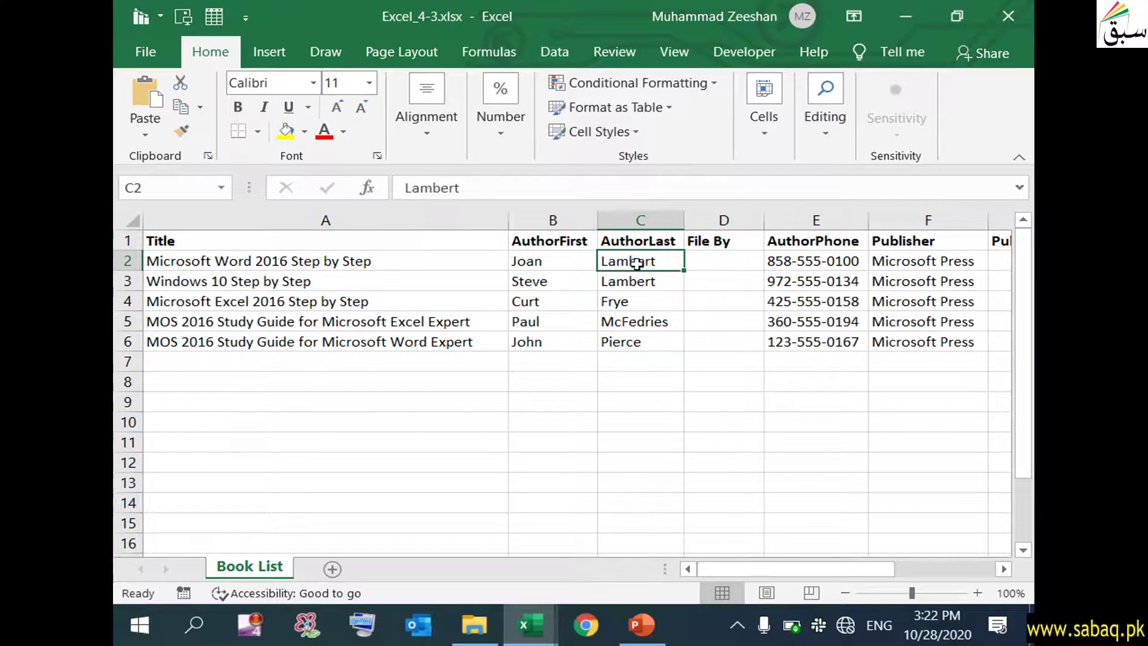
pyautogui.doubleClick(603, 261)
pyautogui.moveTo(601, 261); pyautogui.dragTo(608, 261)
pyautogui.click(725, 260)
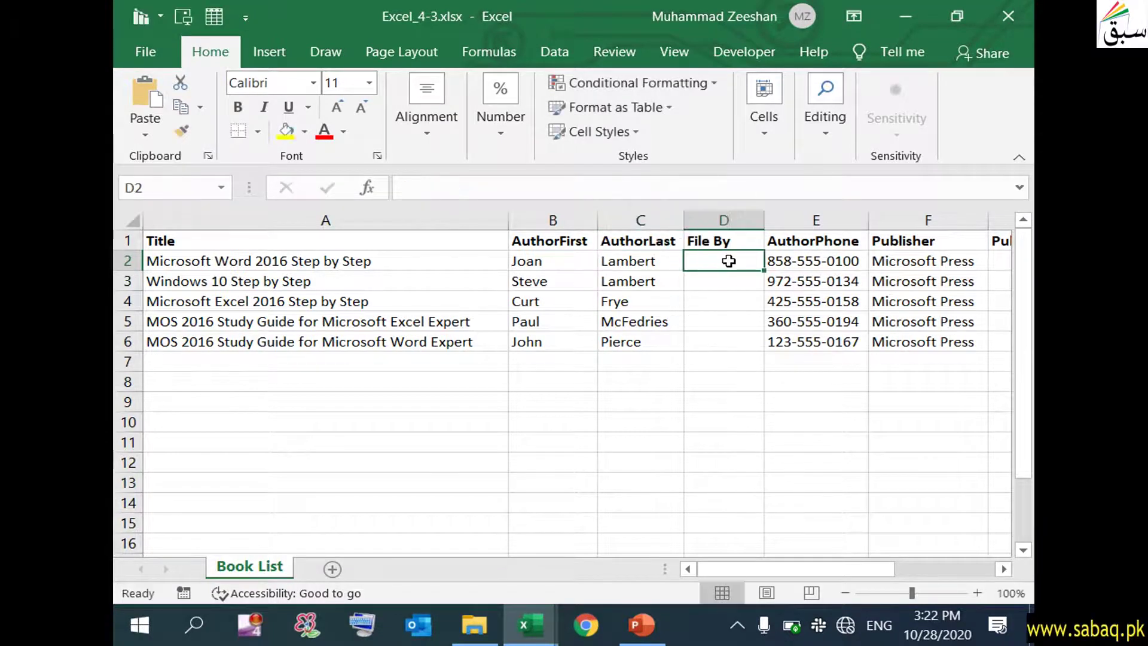
pyautogui.click(649, 261)
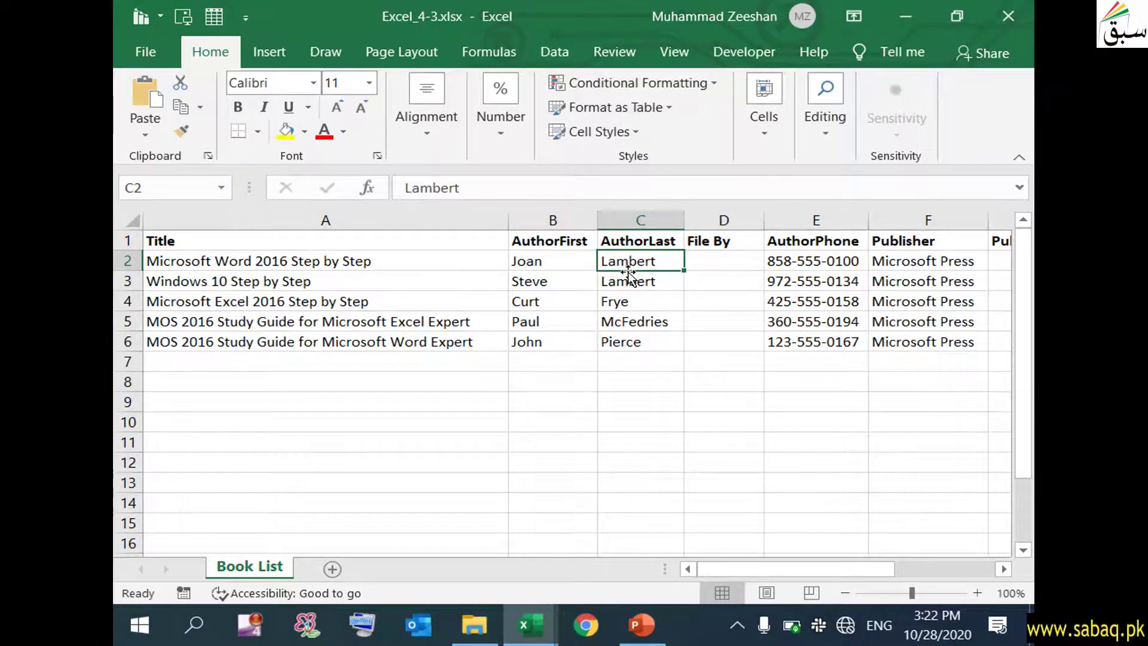
# Enter =LEFT(C2) in D2 and fill it down through D6.
pyautogui.doubleClick(724, 264)
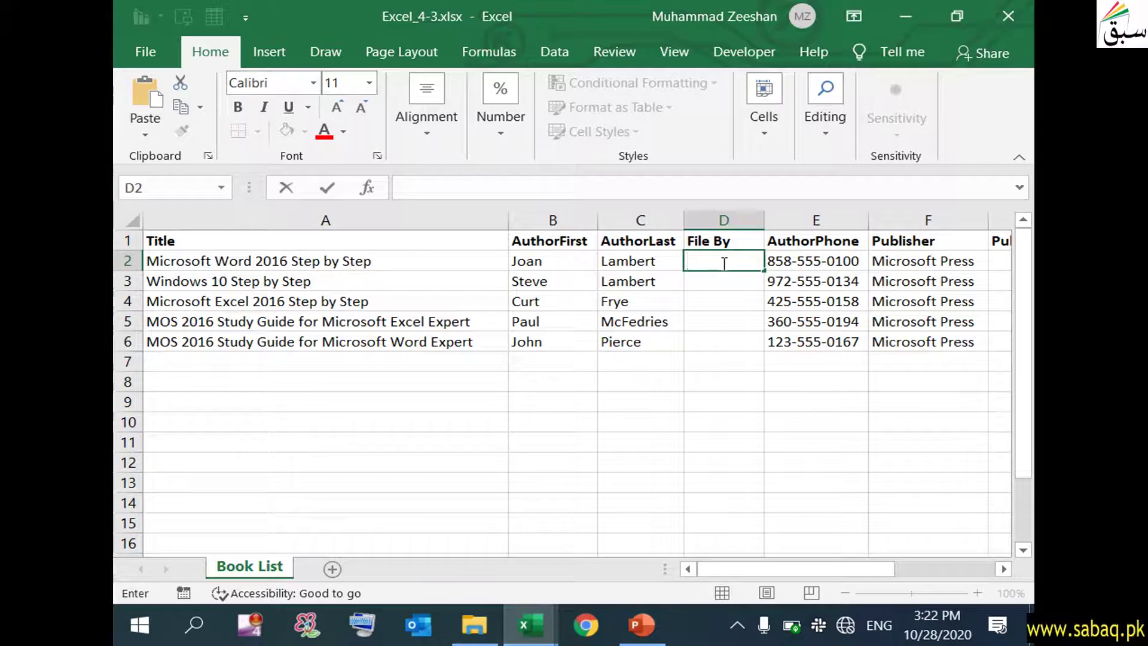
pyautogui.write('=L')
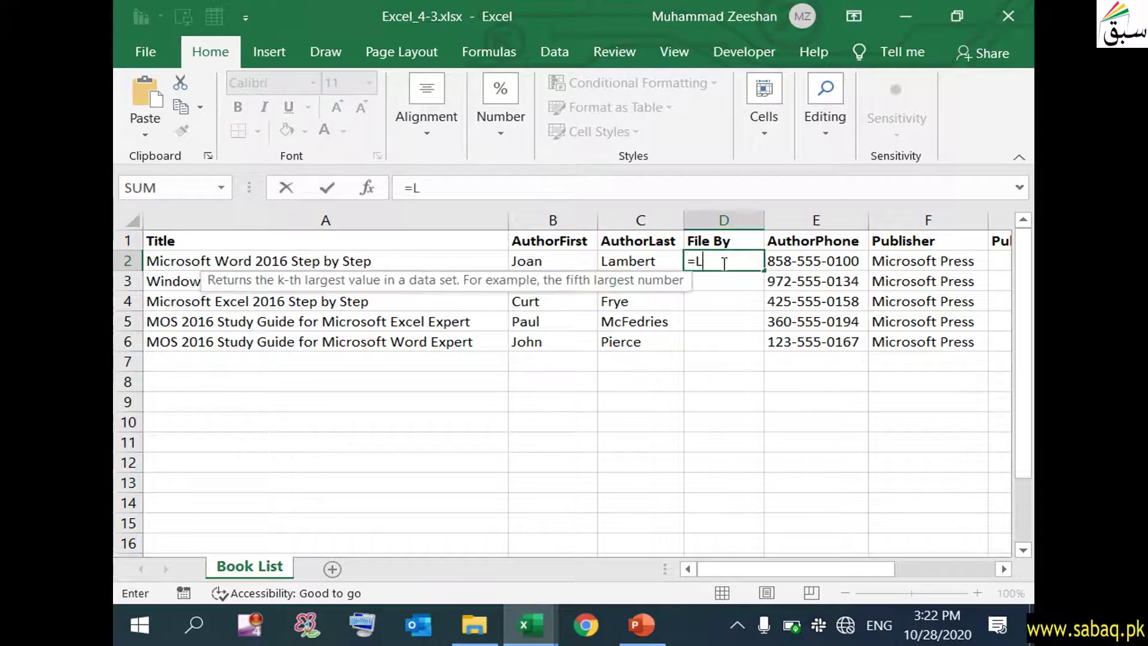
pyautogui.write('EF')
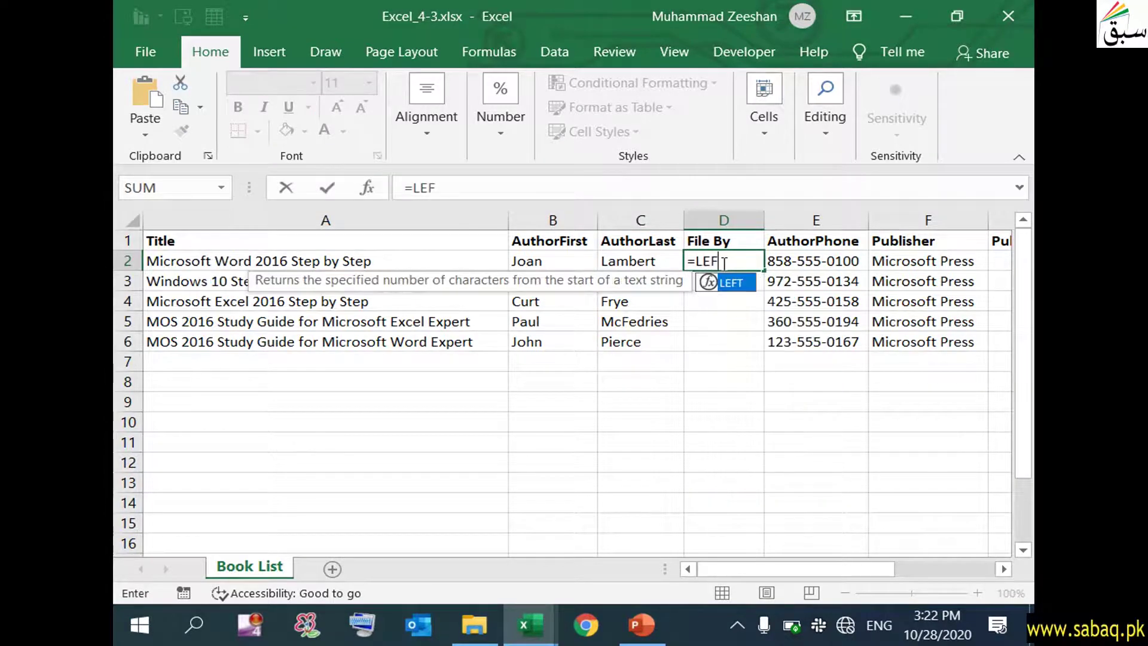
pyautogui.write('T(')
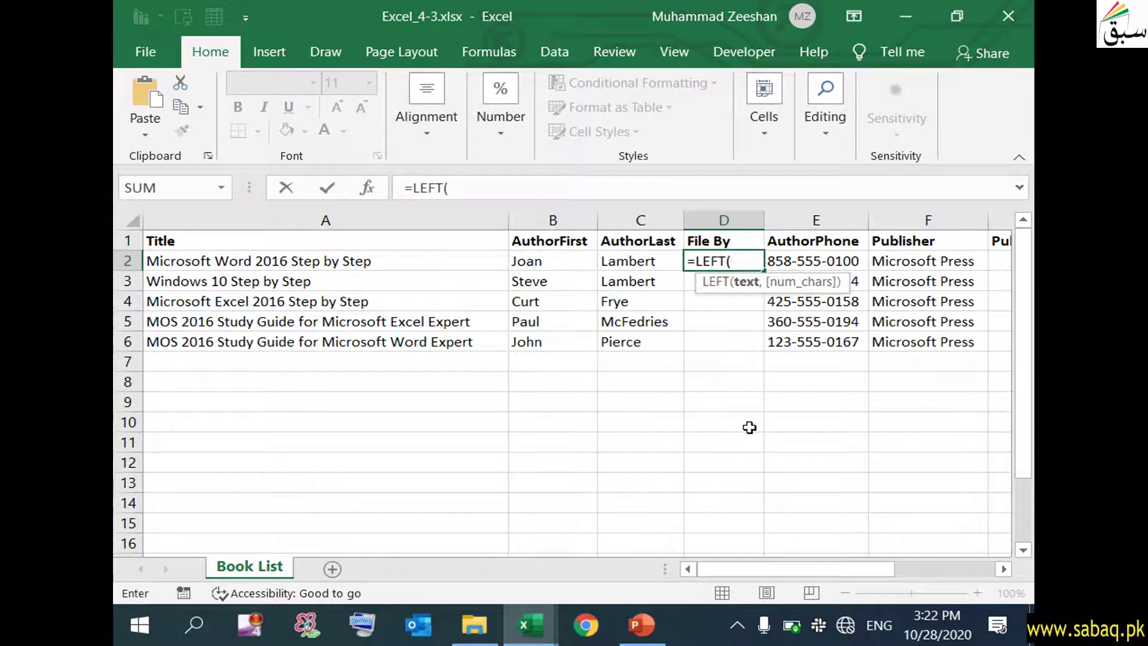
pyautogui.click(638, 257)
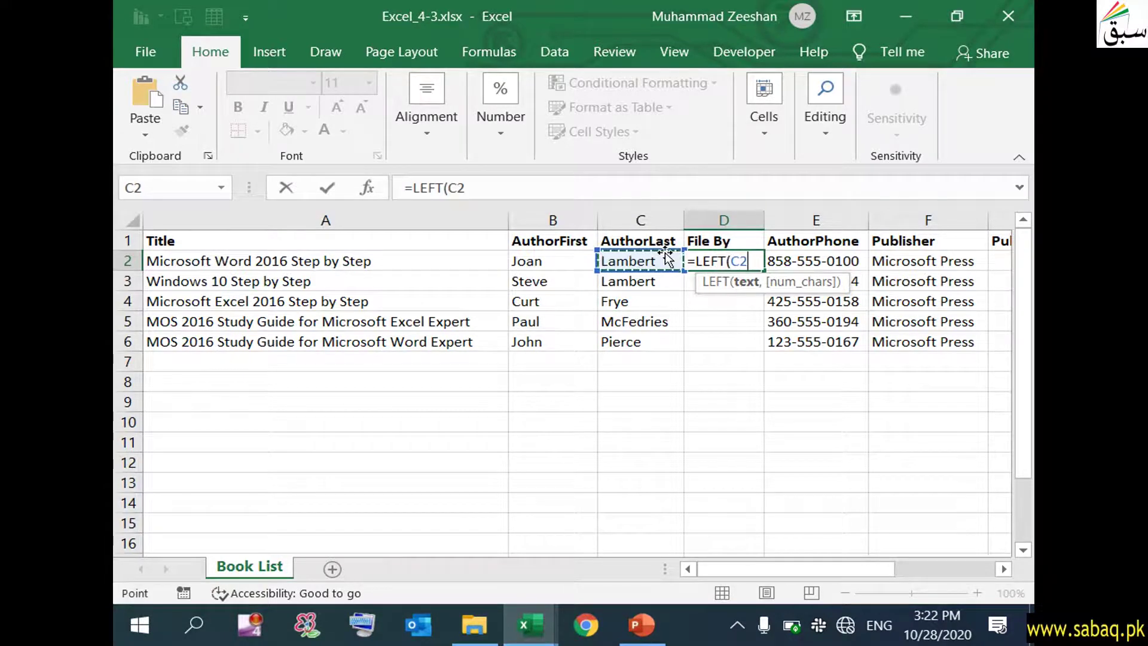
pyautogui.write(')')
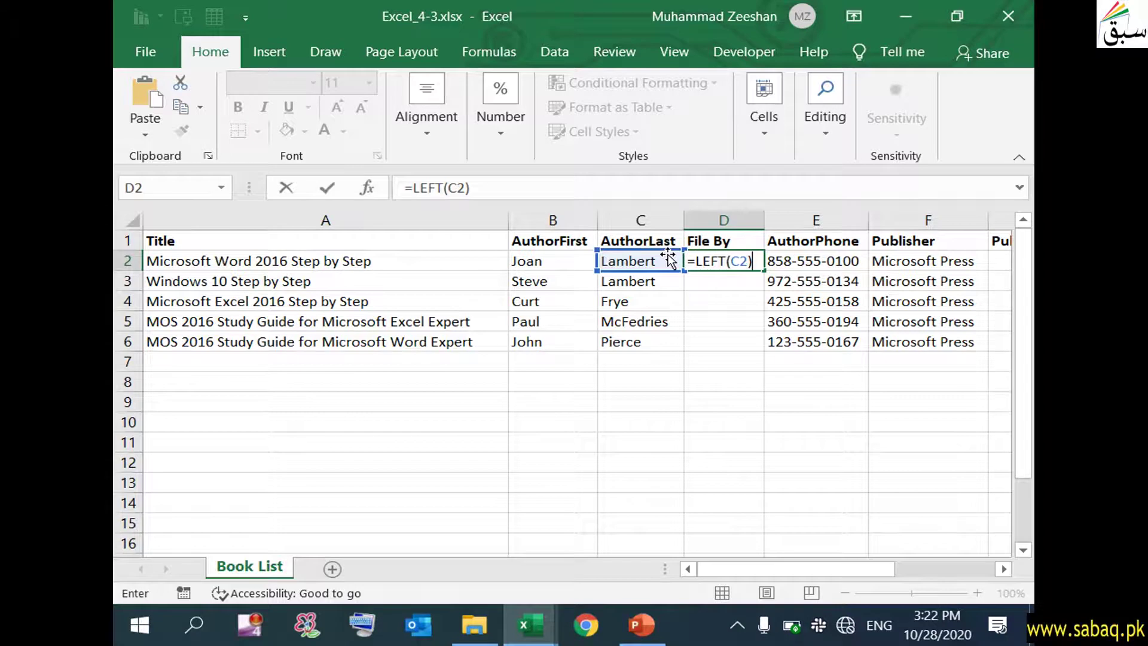
pyautogui.press('Return')
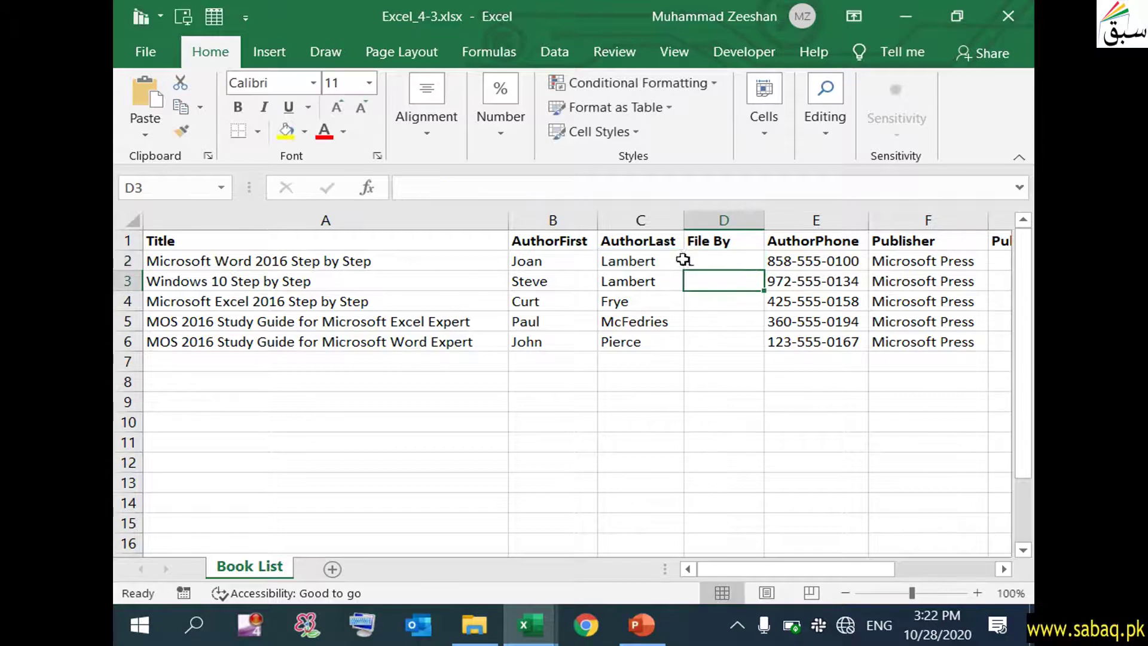
pyautogui.click(688, 260)
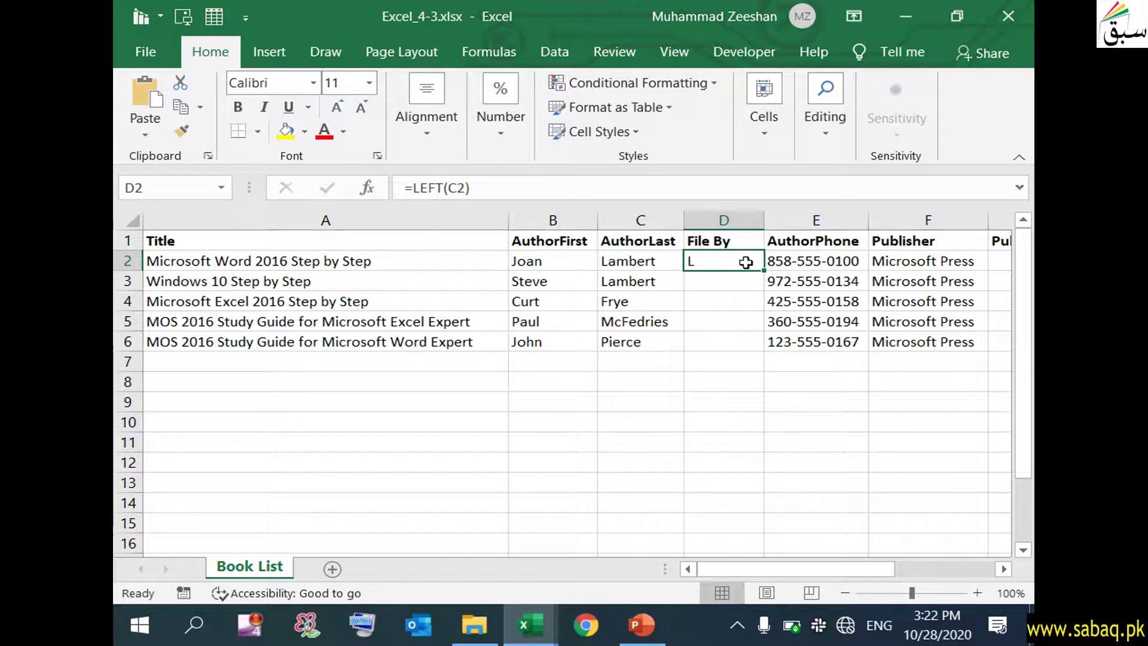
pyautogui.moveTo(765, 271); pyautogui.dragTo(759, 349)
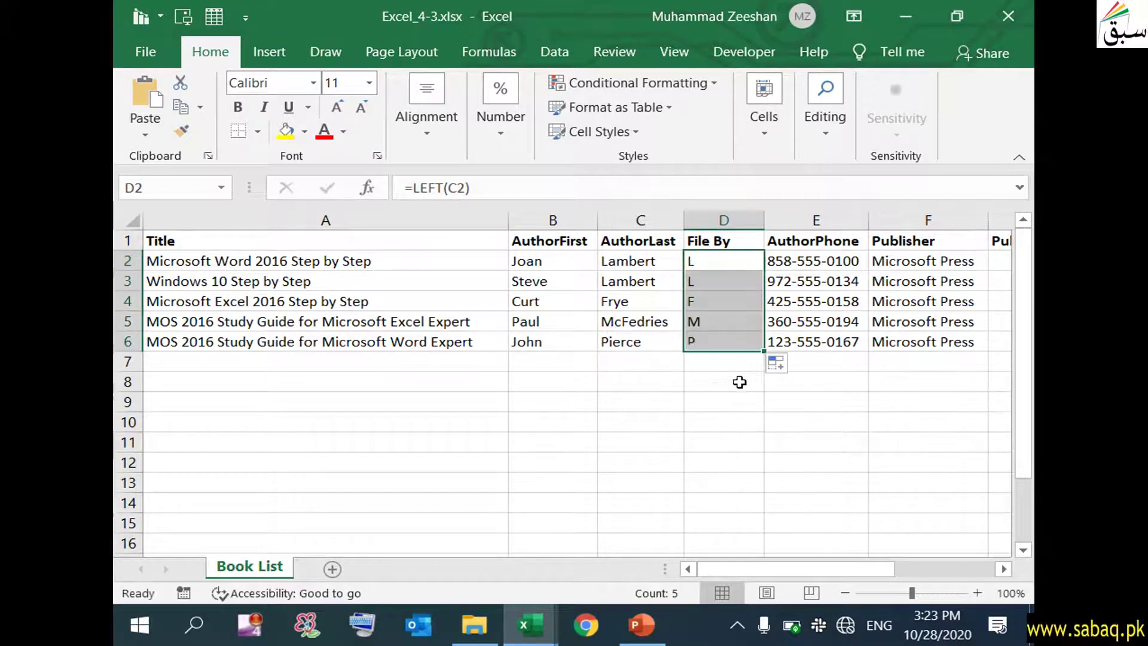
# Check each copied File By formula in D3 to D6 against its last name.
pyautogui.click(721, 335)
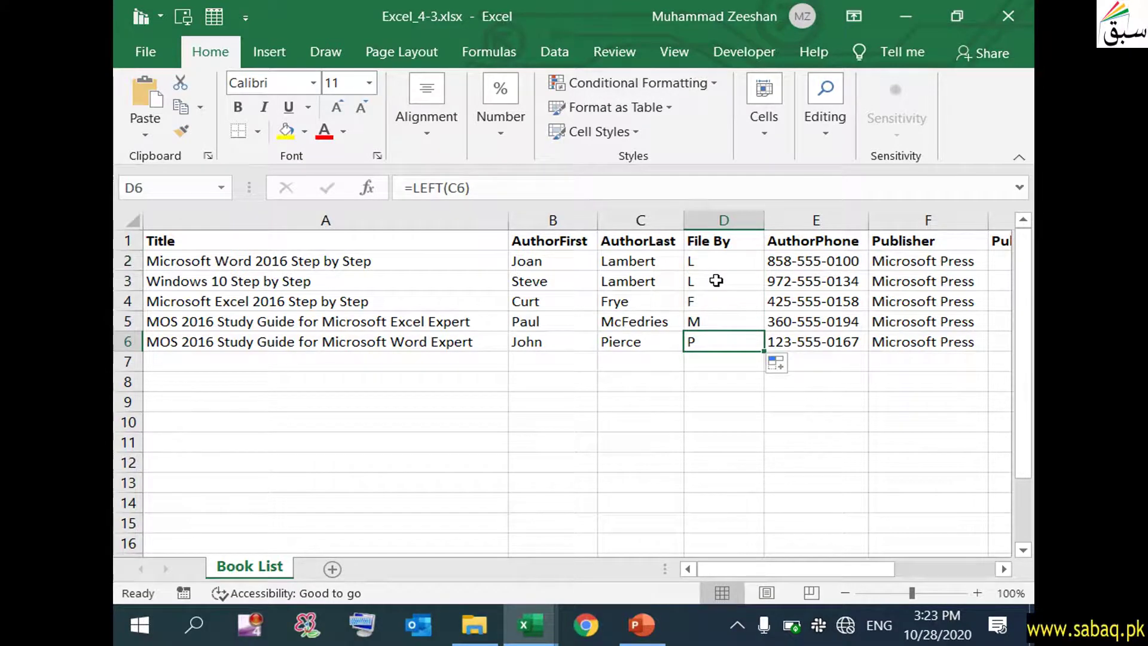
pyautogui.click(716, 280)
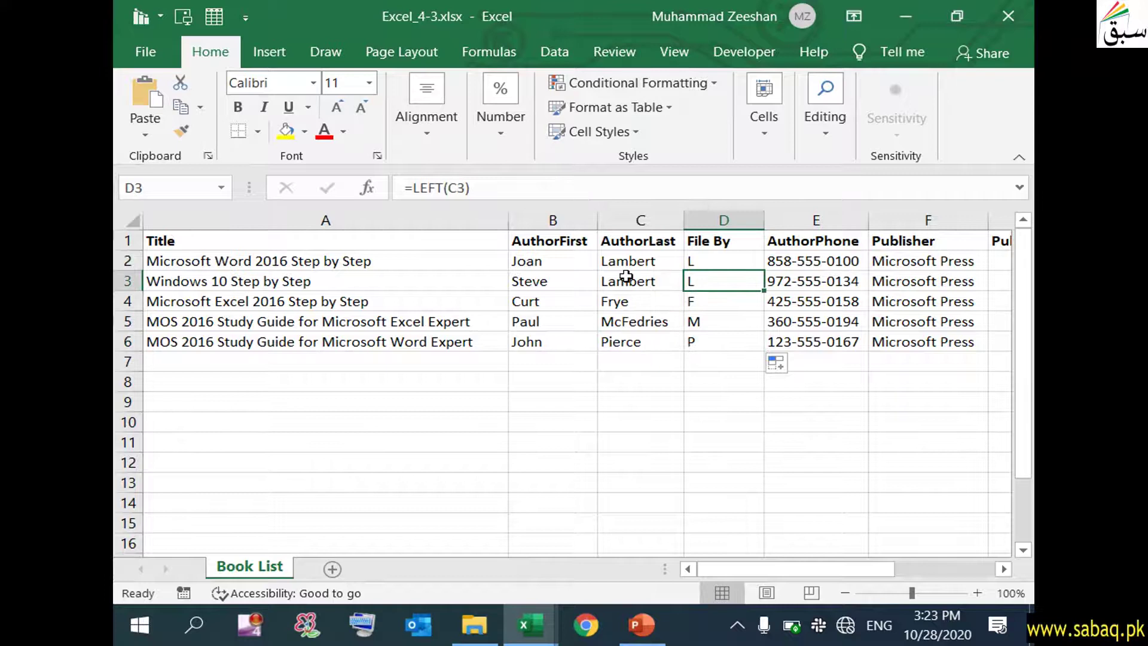
pyautogui.click(626, 276)
pyautogui.click(707, 277)
pyautogui.click(712, 301)
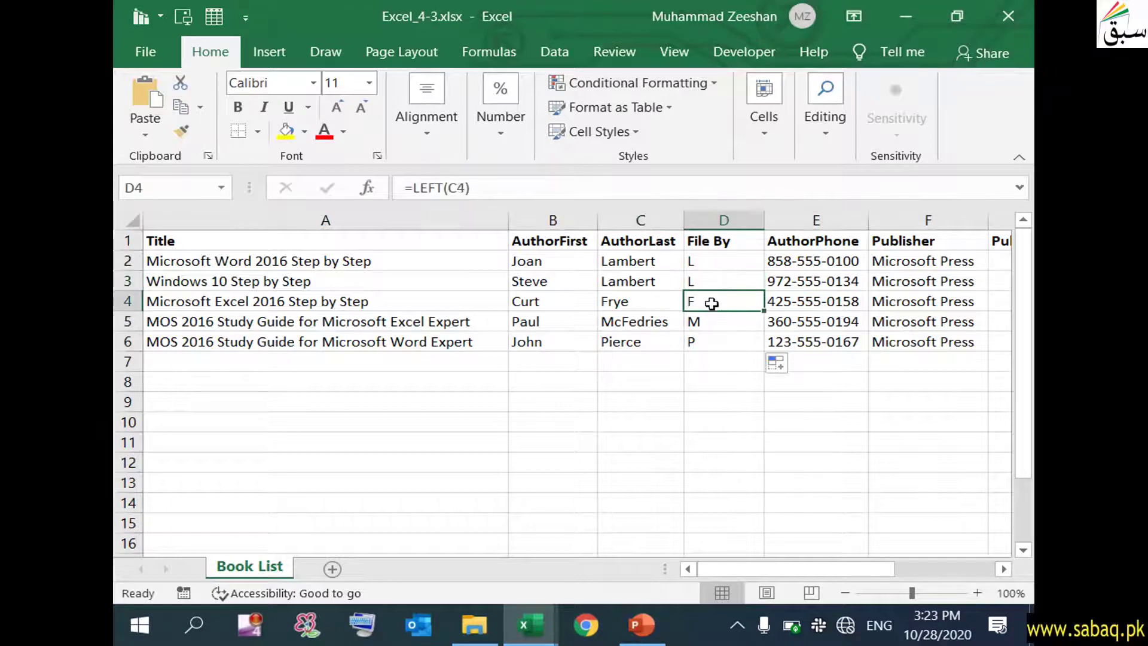
pyautogui.click(720, 327)
pyautogui.click(721, 341)
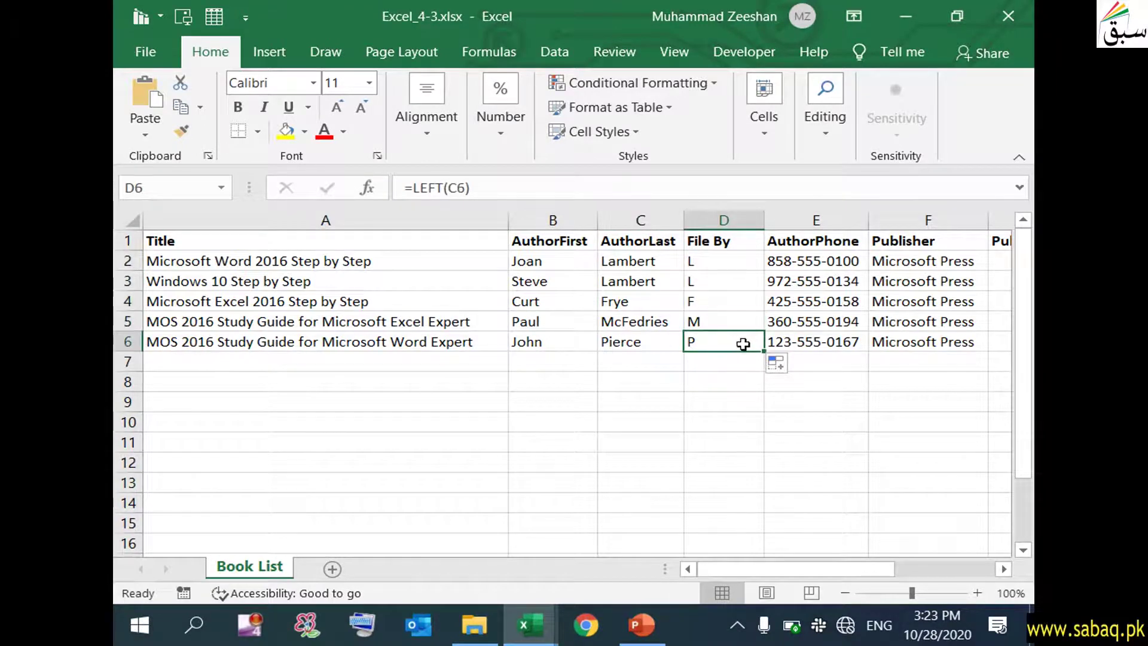
pyautogui.doubleClick(747, 343)
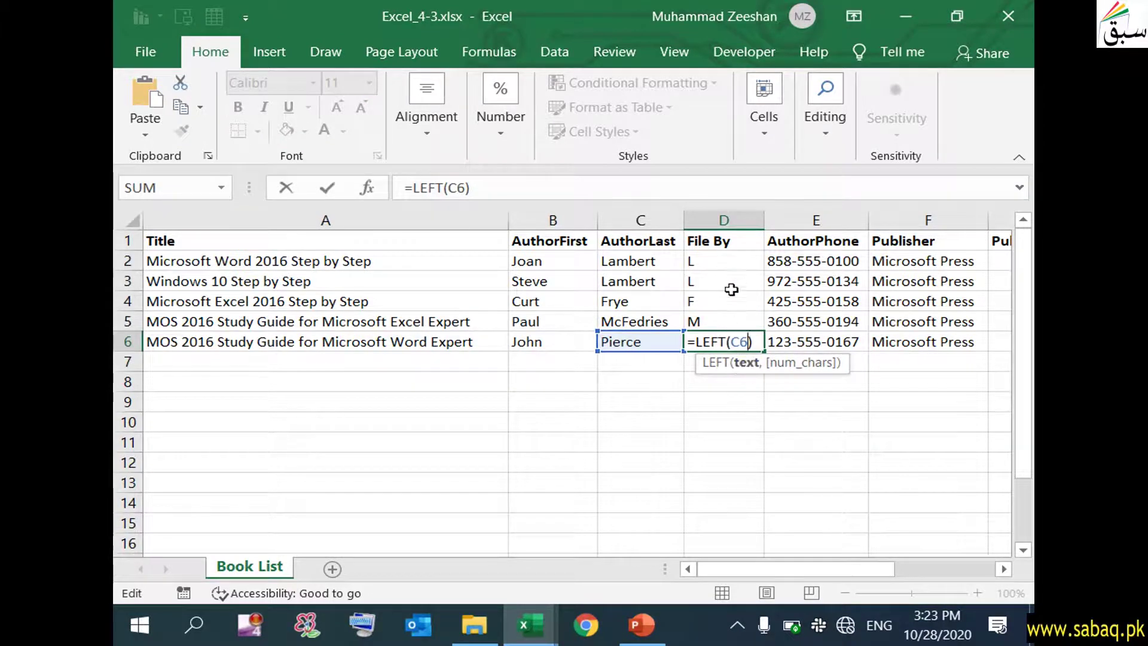
pyautogui.click(731, 311)
pyautogui.click(717, 383)
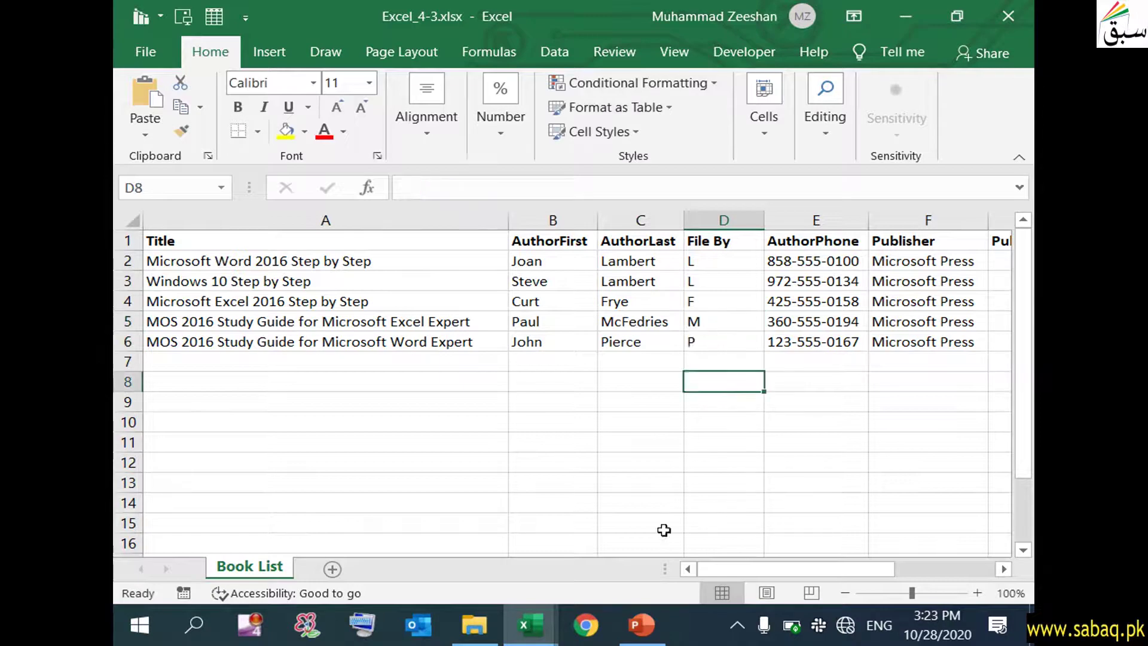
# Bring up the slide show and reveal the Task 2 Locator instruction.
pyautogui.click(639, 625)
pyautogui.click(376, 421)
pyautogui.click(389, 376)
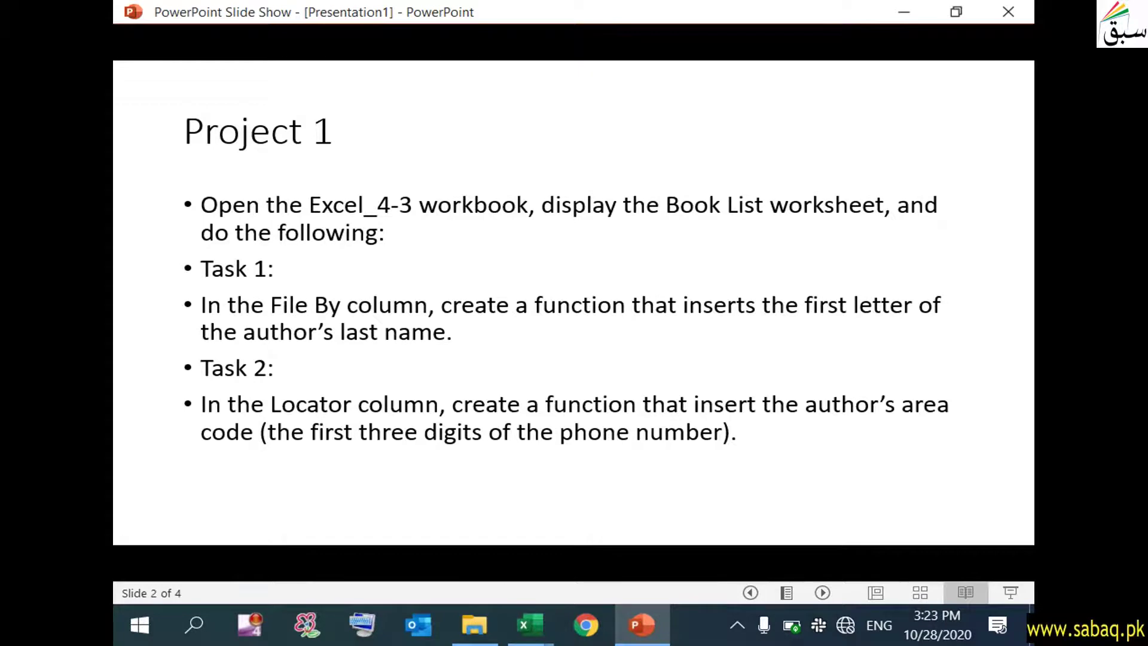
# Switch back to the Excel_4-3 workbook window.
pyautogui.click(542, 628)
pyautogui.moveTo(530, 626)
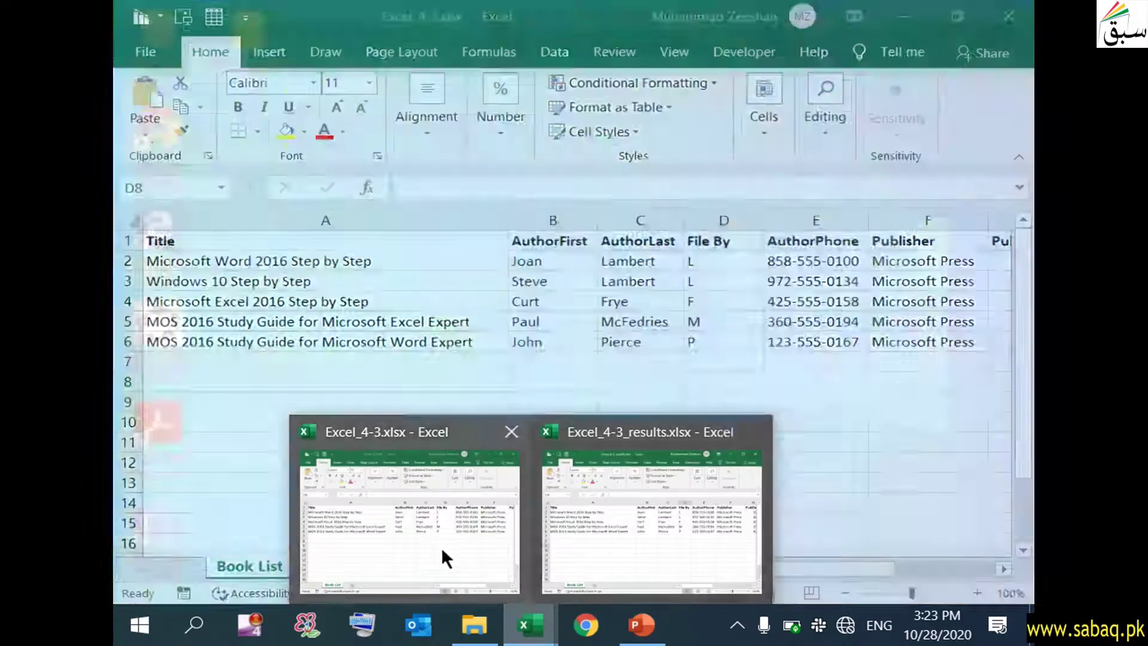
pyautogui.click(443, 548)
# Locate Locator cell H2 and examine the area code in the first author's phone number.
pyautogui.moveTo(756, 573); pyautogui.dragTo(830, 573)
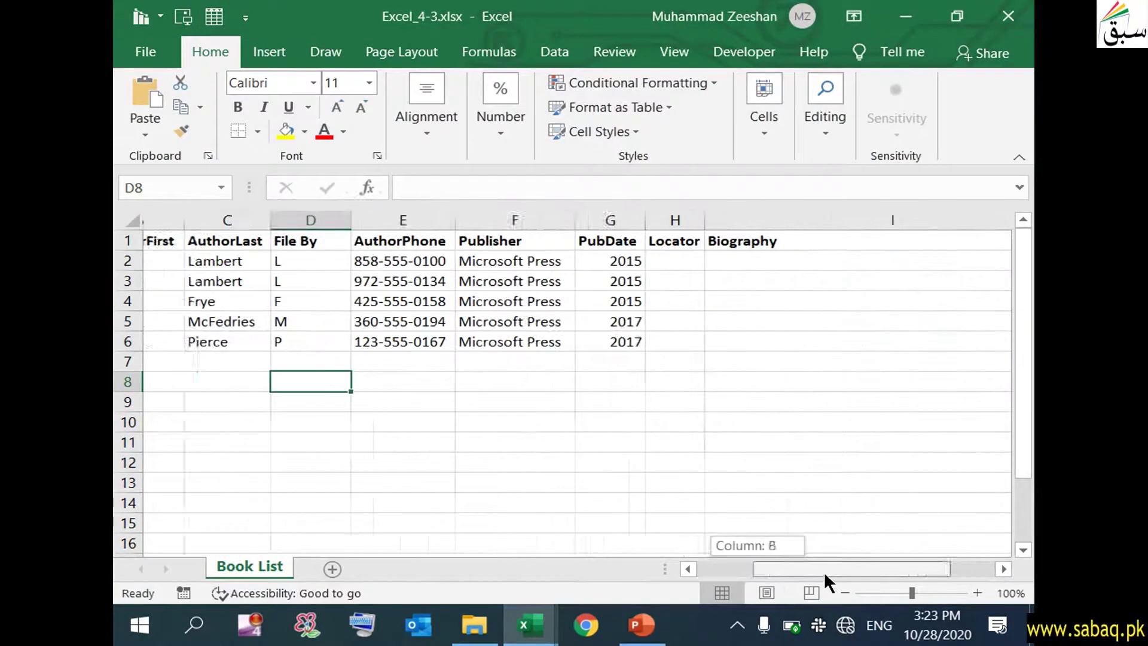
pyautogui.click(657, 259)
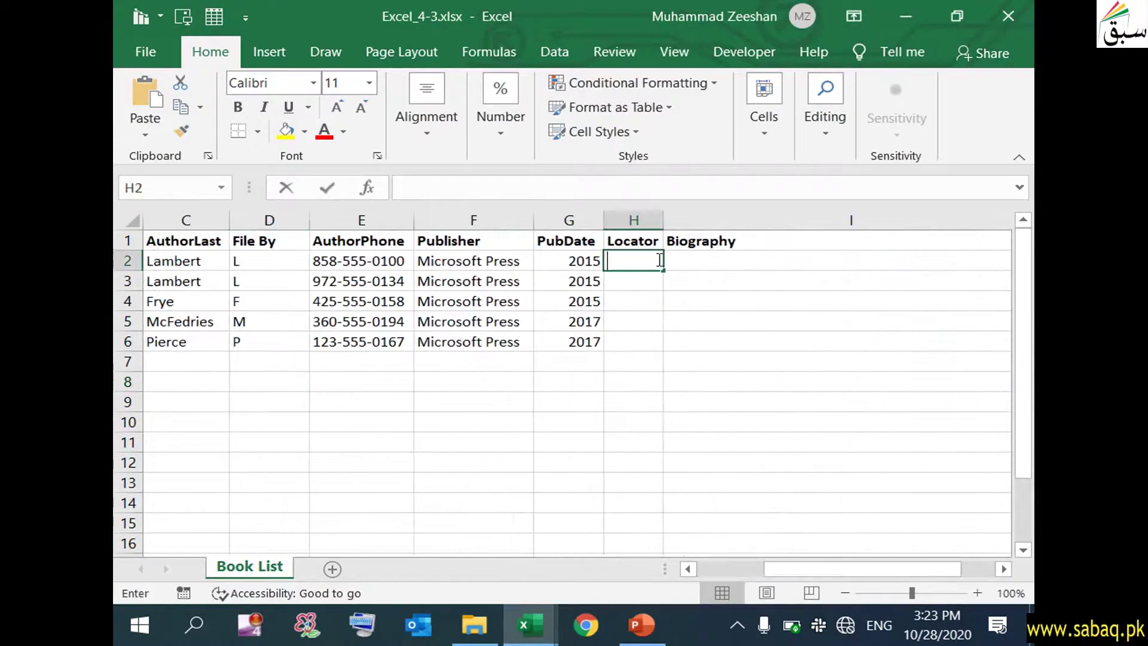
pyautogui.click(661, 299)
pyautogui.click(654, 265)
pyautogui.click(374, 263)
pyautogui.doubleClick(321, 261)
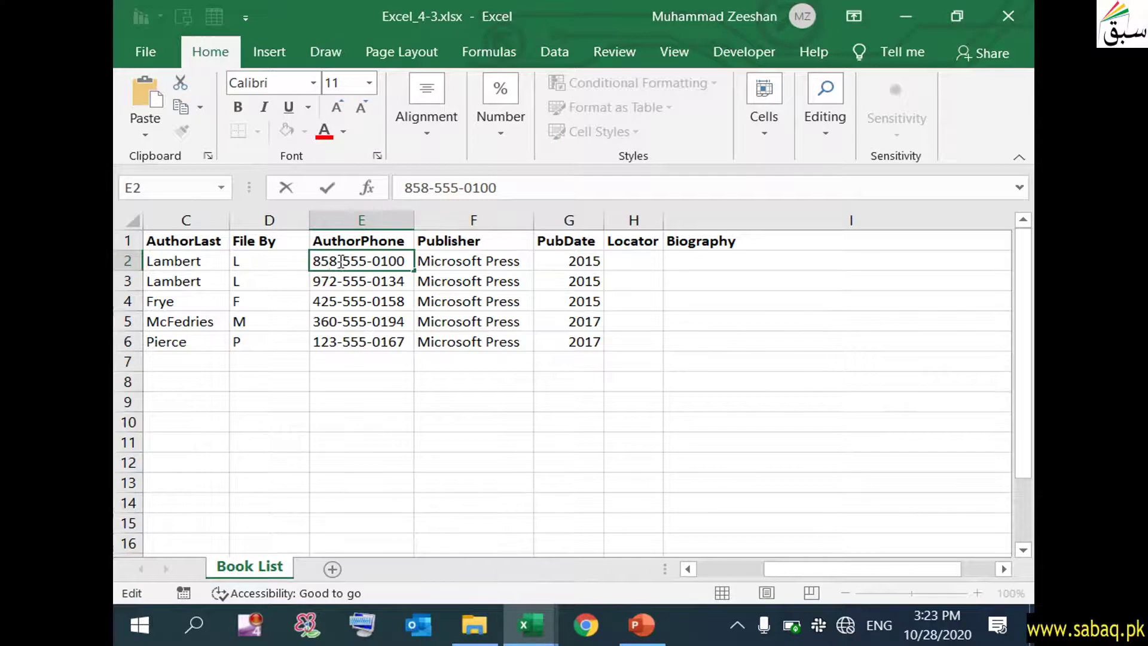
pyautogui.moveTo(339, 261); pyautogui.dragTo(295, 259)
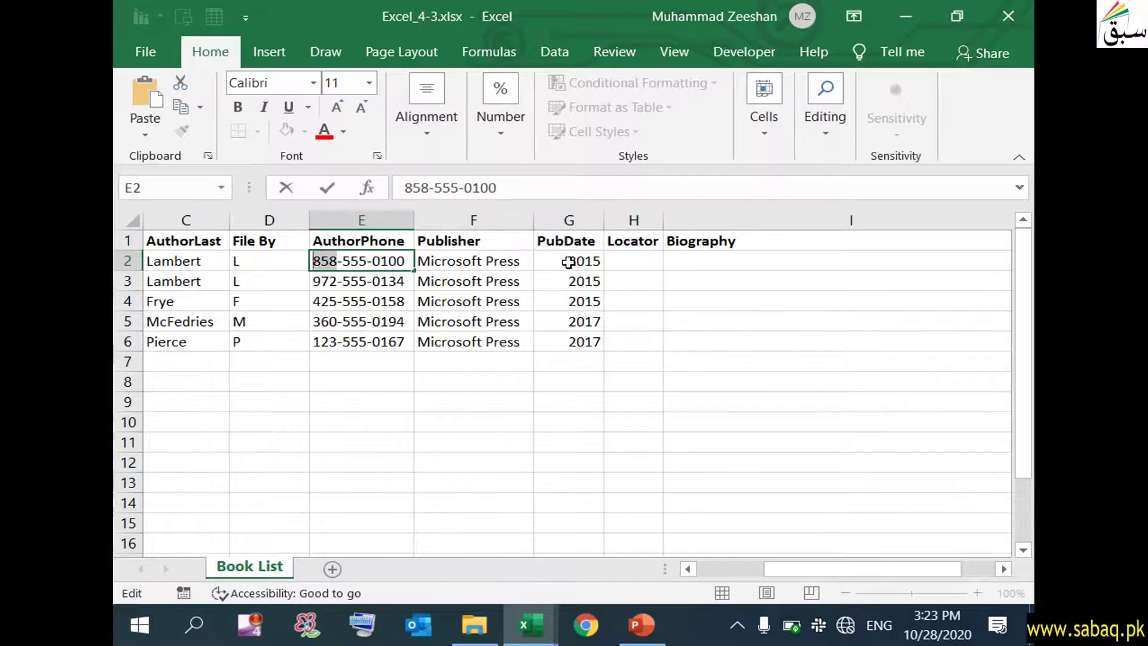
pyautogui.click(637, 255)
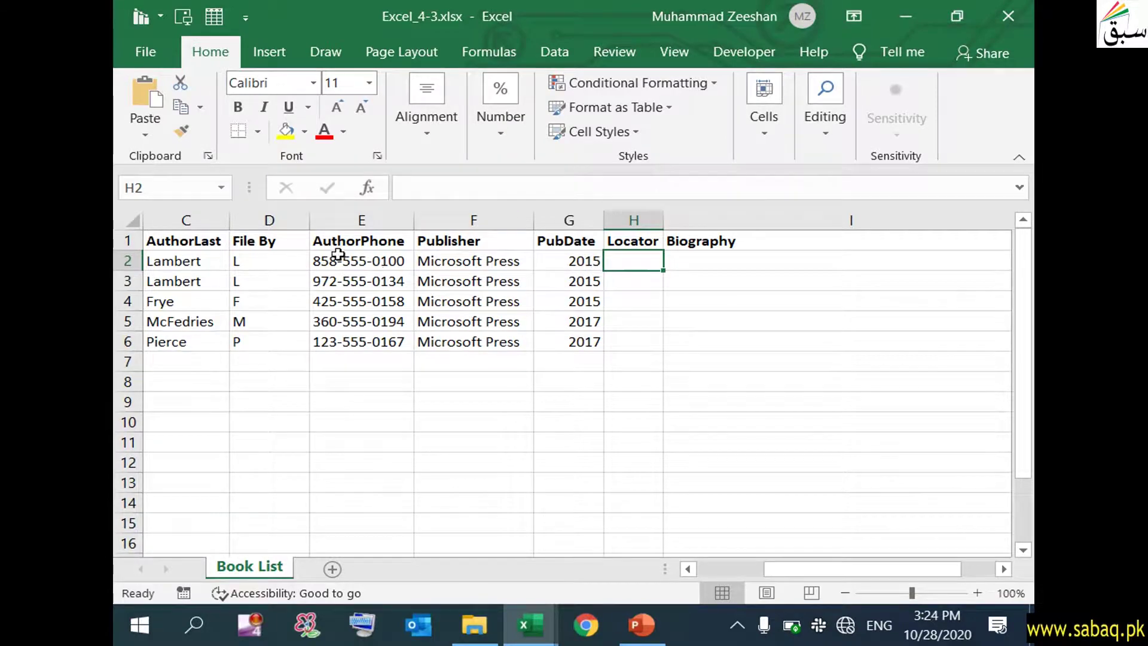
# Enter =LEFT(E2,3) in H2 to return the area code 858.
pyautogui.doubleClick(625, 263)
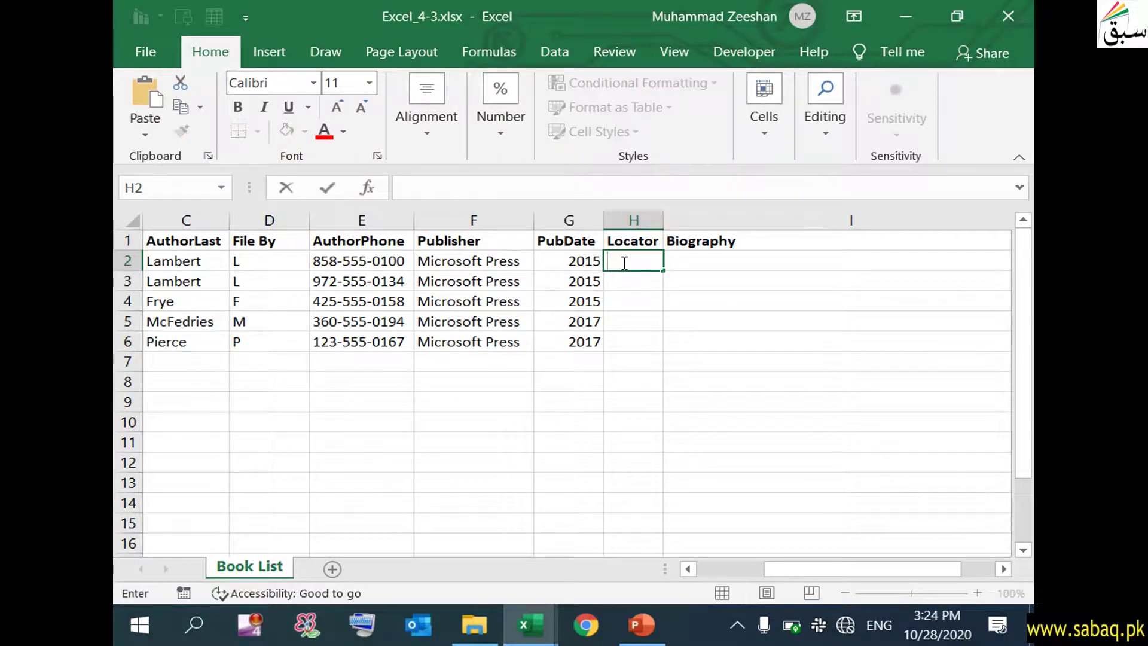
pyautogui.write('=')
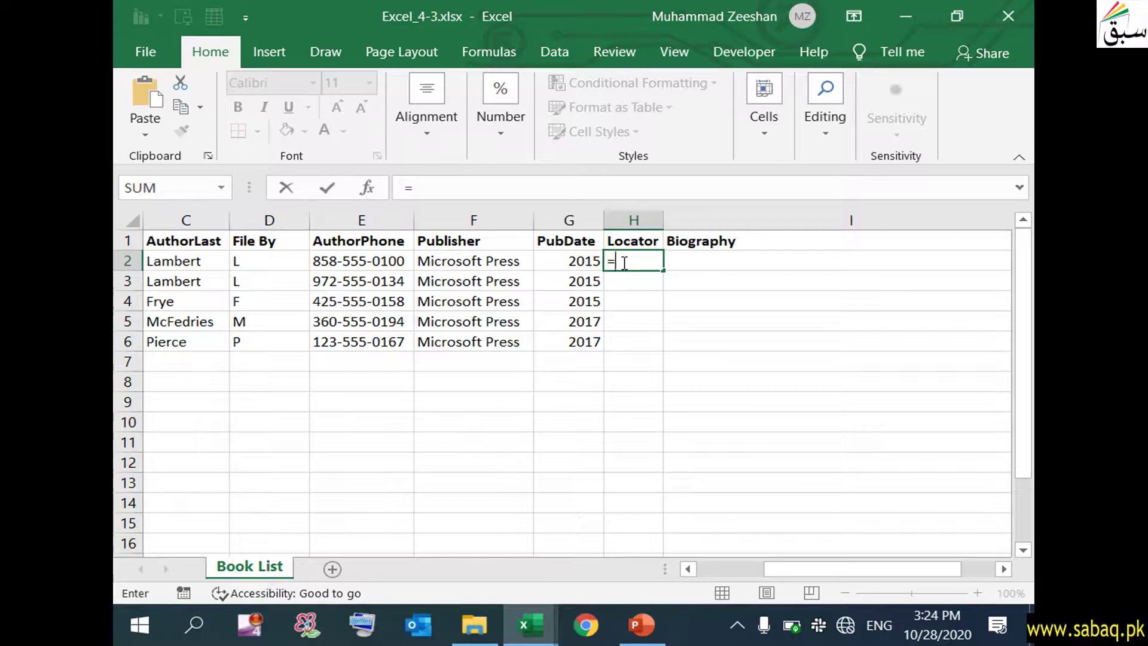
pyautogui.write('LEFT(')
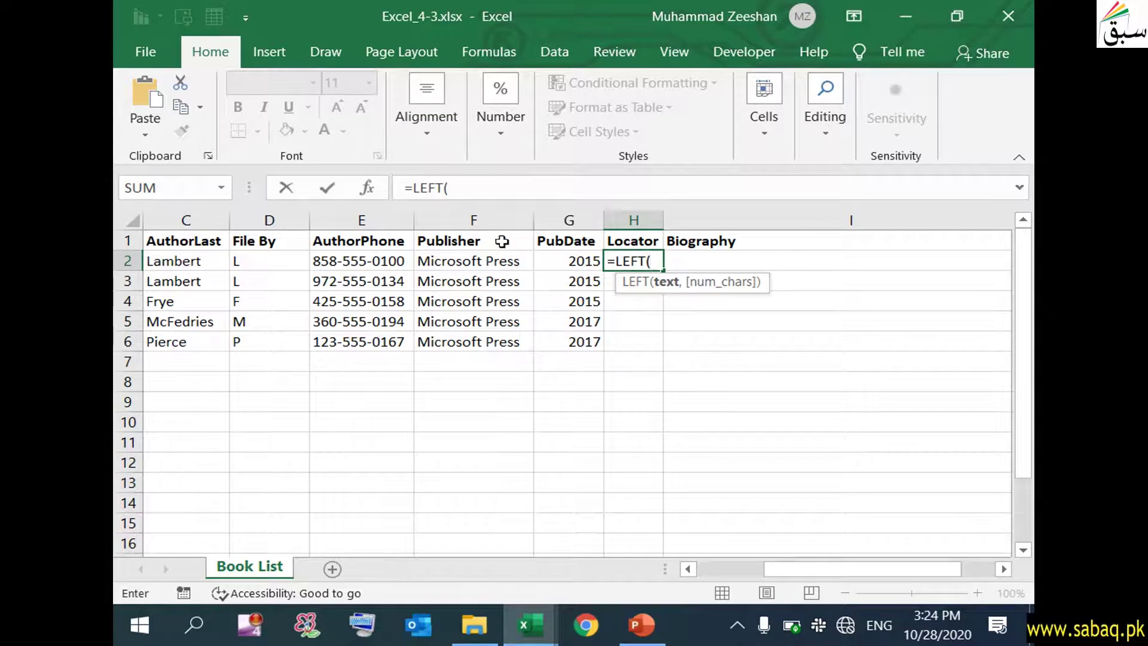
pyautogui.click(397, 261)
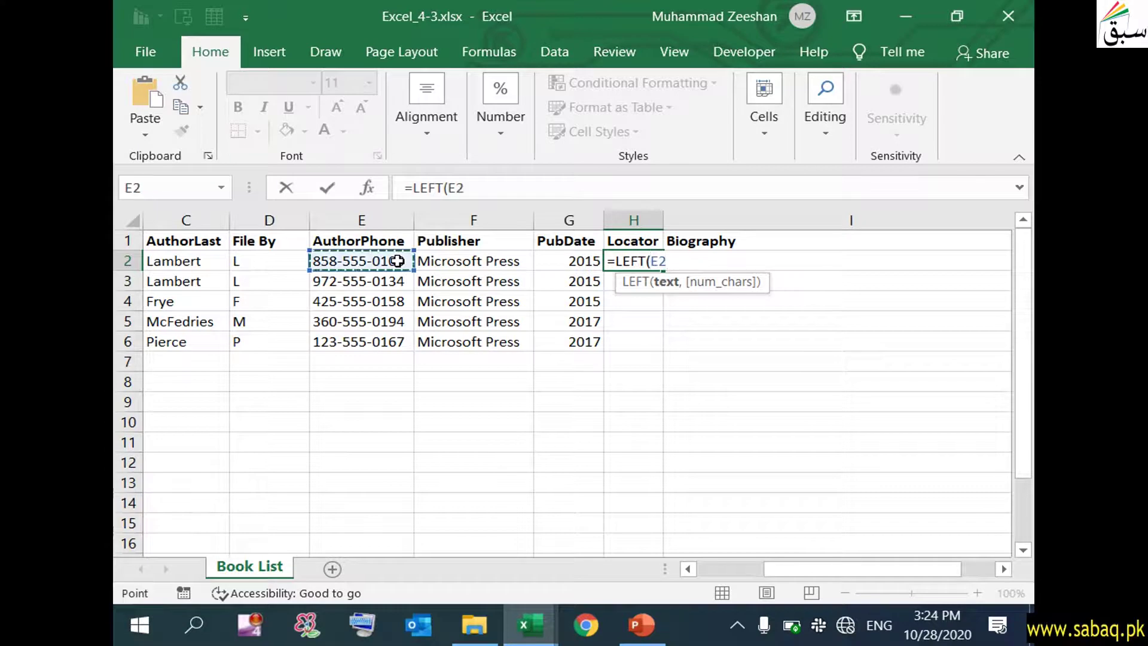
pyautogui.write(',')
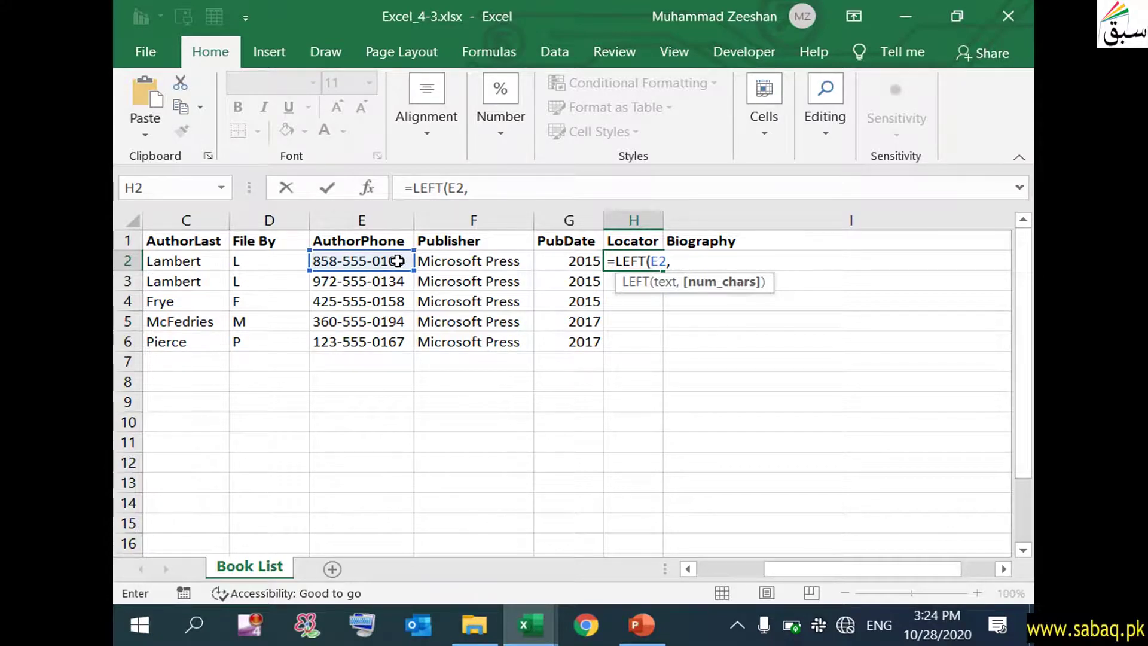
pyautogui.write('3')
pyautogui.write(')')
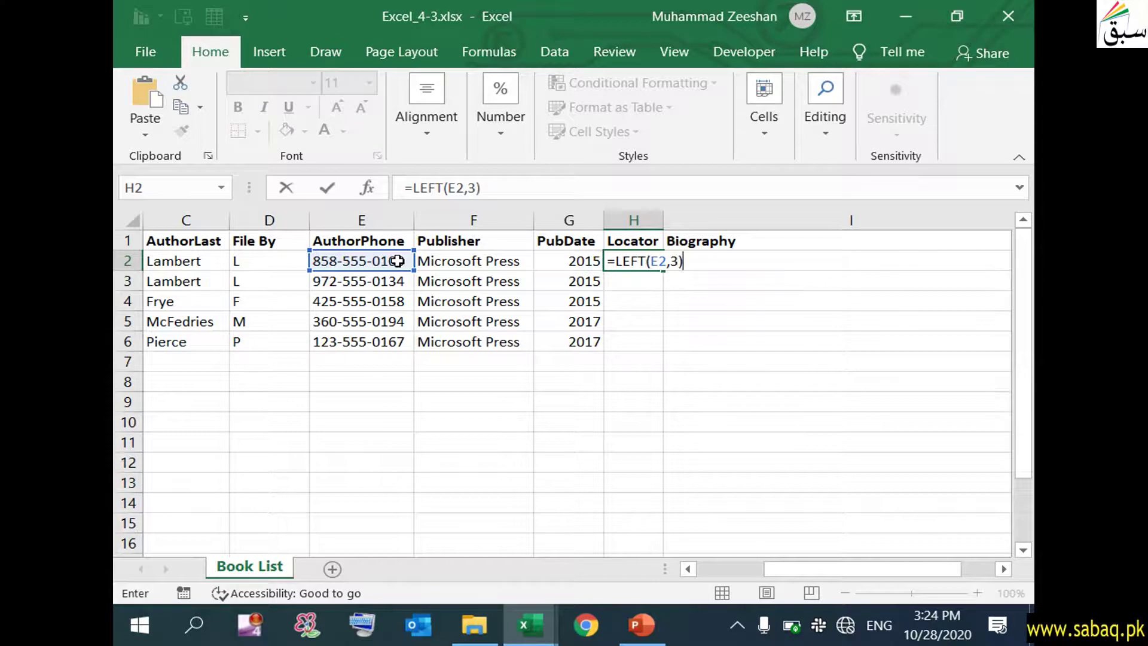
pyautogui.press('Return')
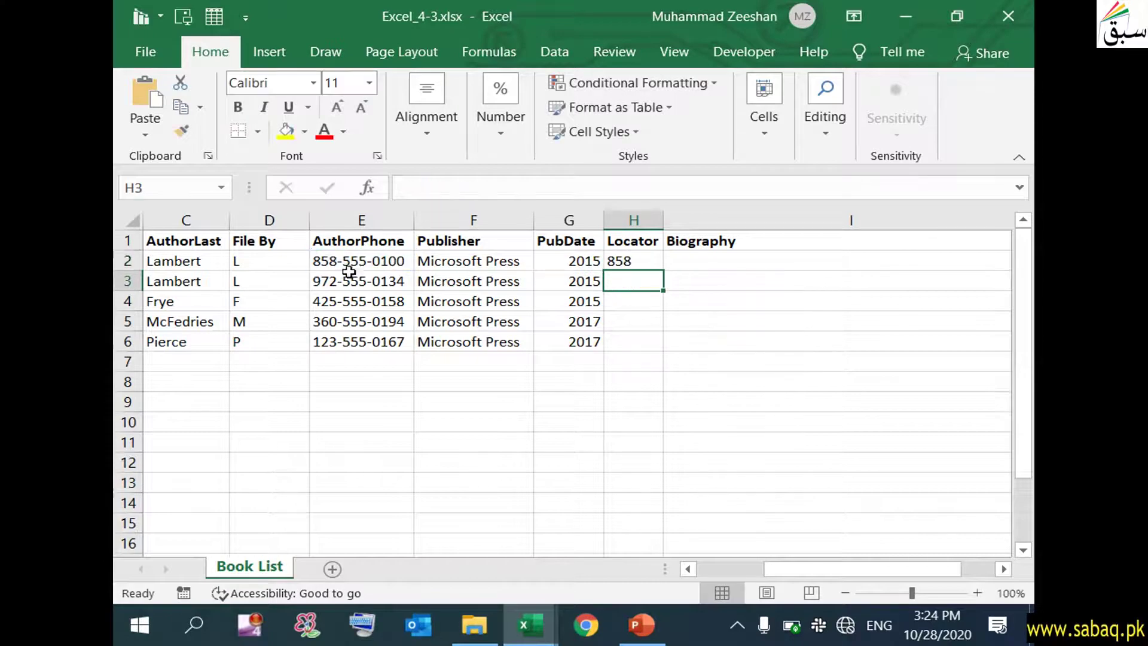
# Copy the area-code formula from H2 down through H6.
pyautogui.click(349, 261)
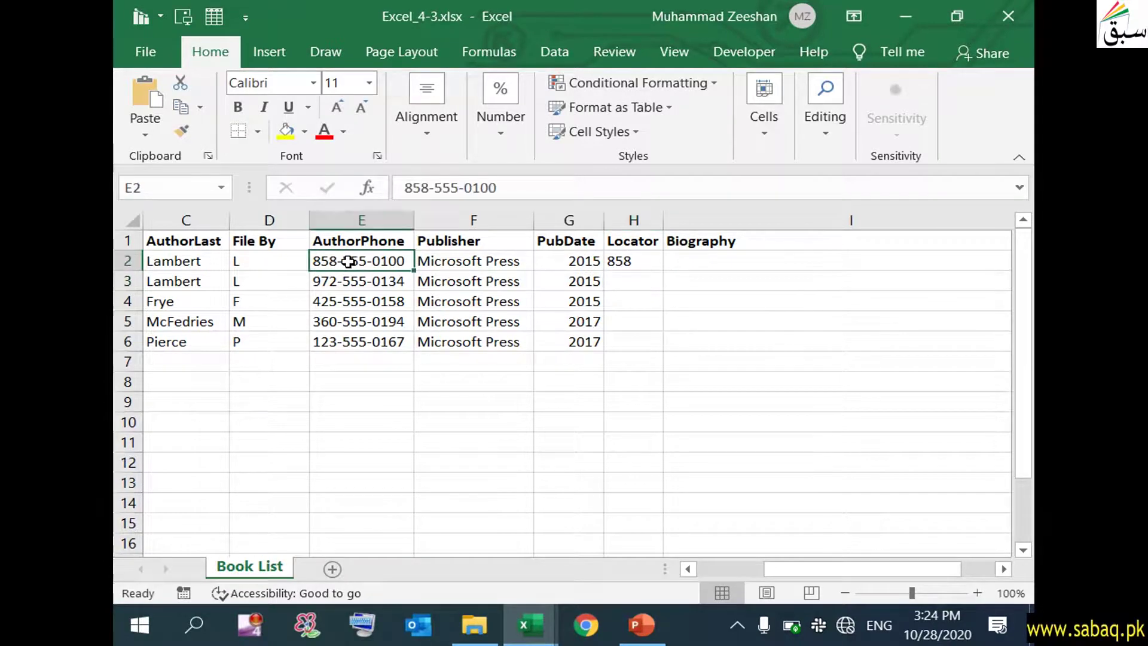
pyautogui.click(634, 263)
pyautogui.moveTo(664, 271); pyautogui.dragTo(655, 342)
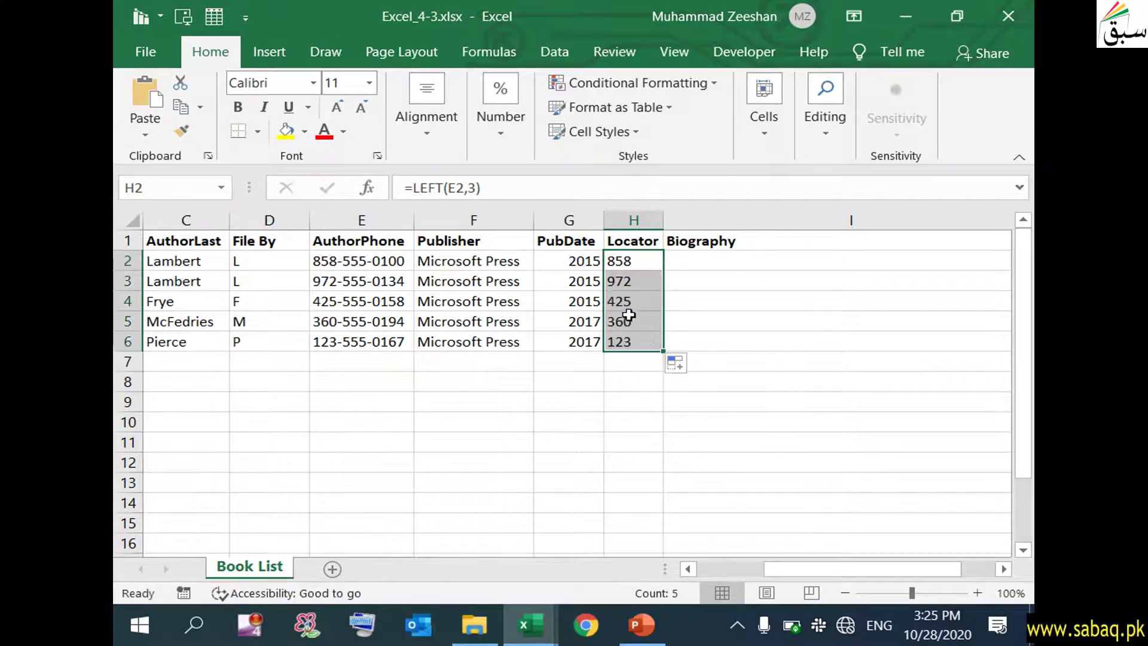
# Verify the copied Locator formulas, including =LEFT(E5,3) in H5, then bring up the Task 3 slide.
pyautogui.click(638, 281)
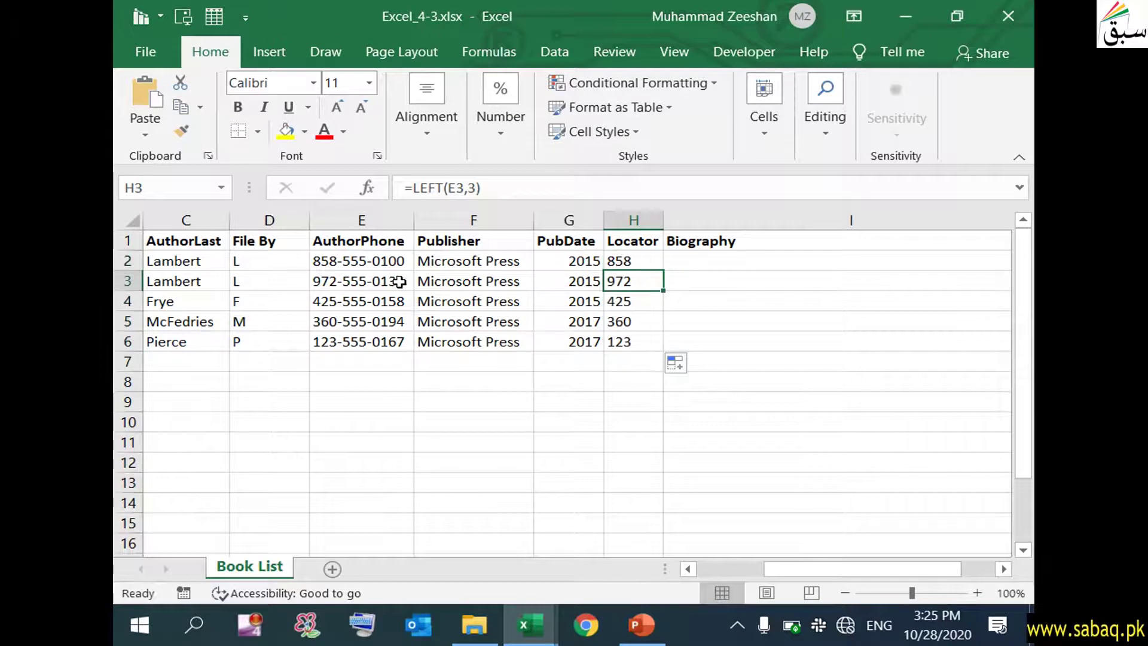
pyautogui.click(615, 301)
pyautogui.click(364, 320)
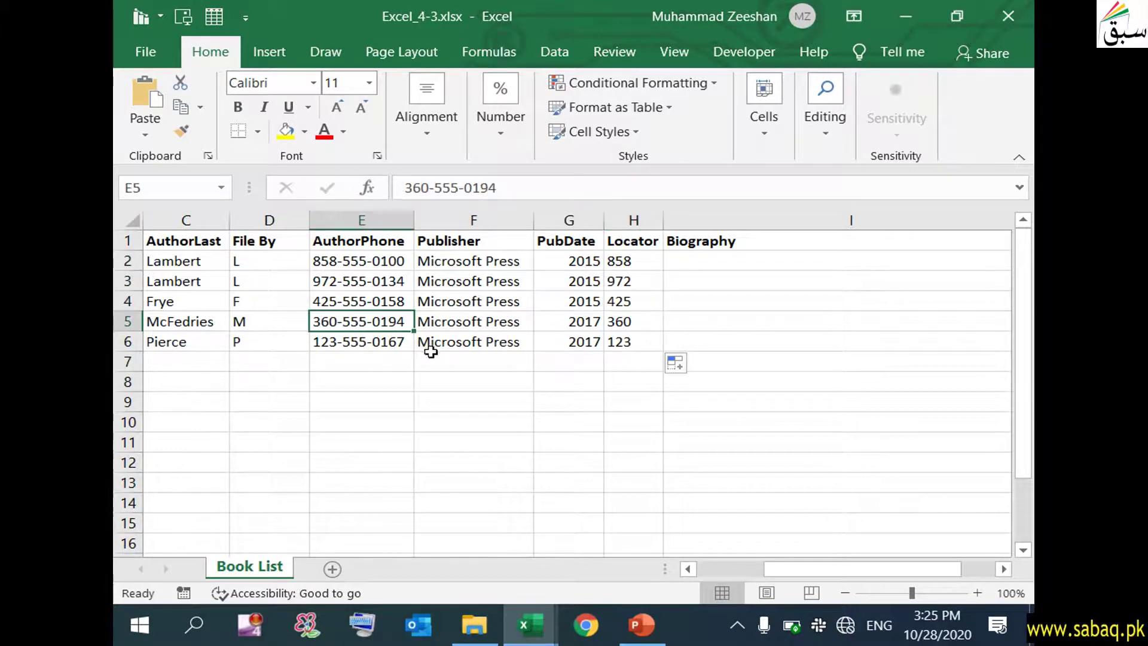
pyautogui.doubleClick(643, 323)
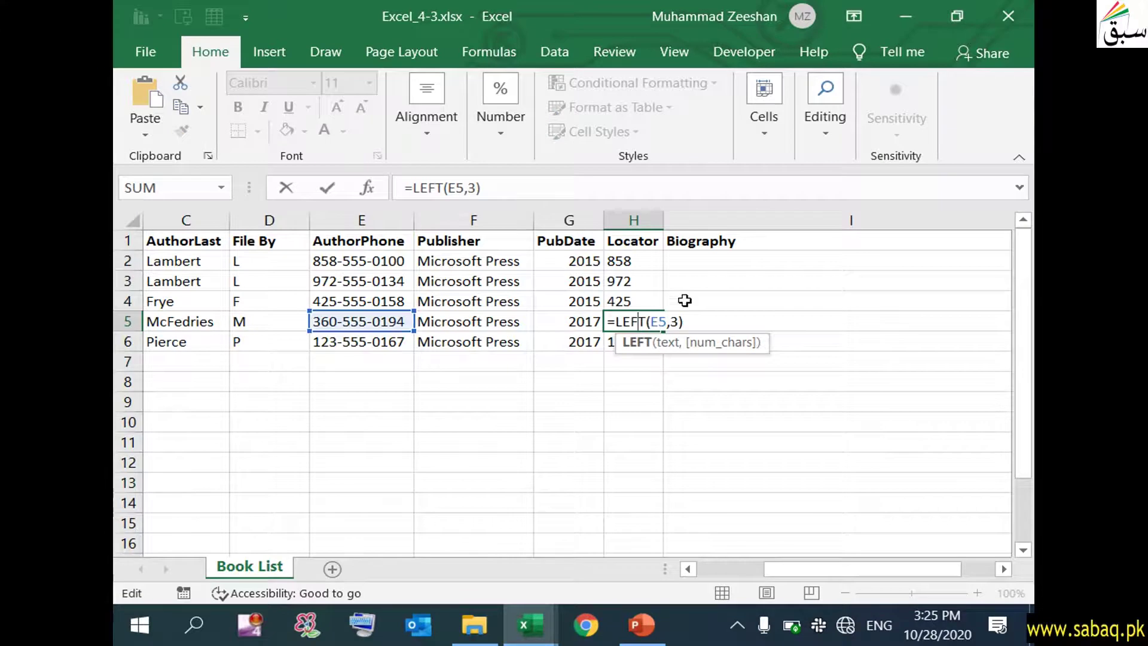
pyautogui.press('Return')
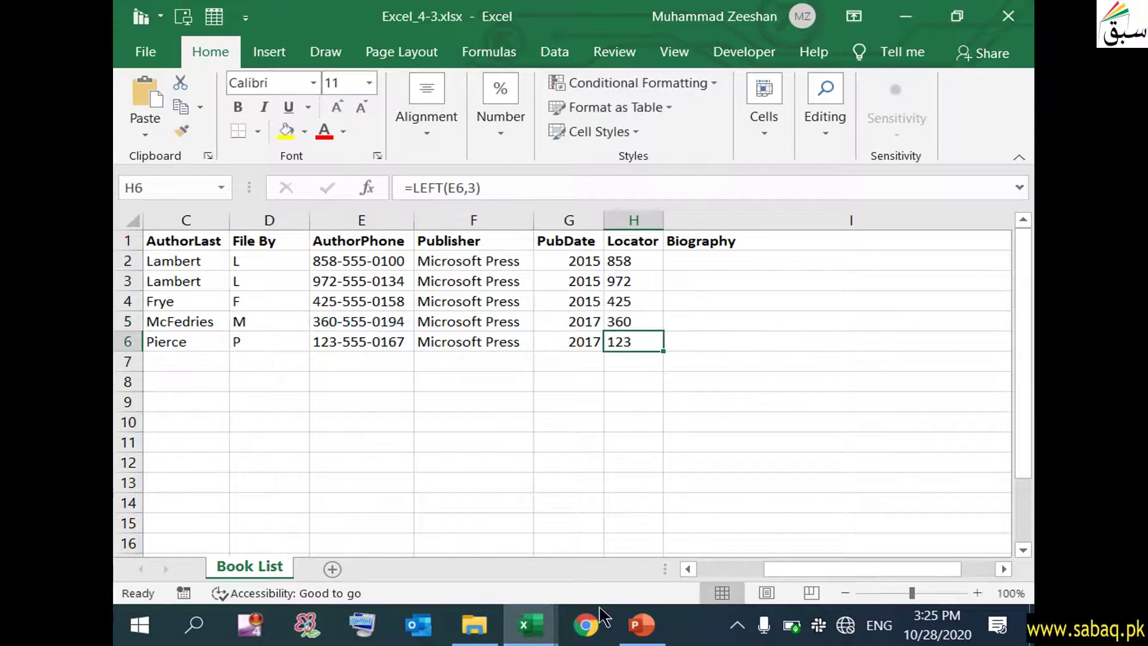
pyautogui.click(641, 625)
pyautogui.press('Right')
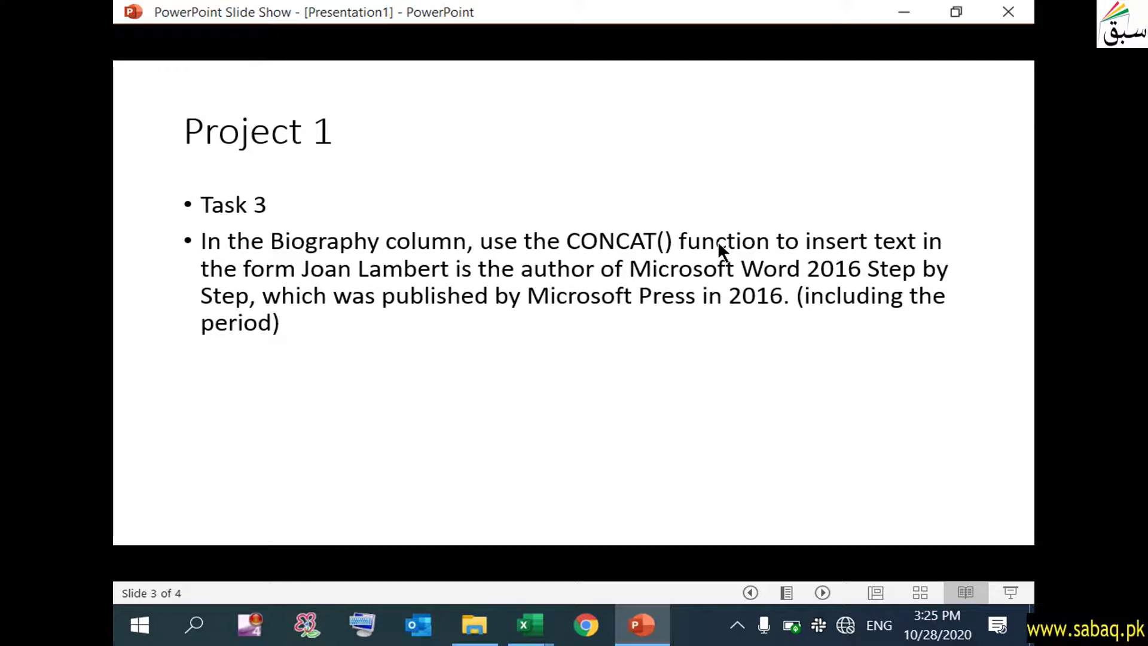
# Switch back to the Excel_4-3 workbook from the taskbar.
pyautogui.click(547, 625)
pyautogui.click(456, 526)
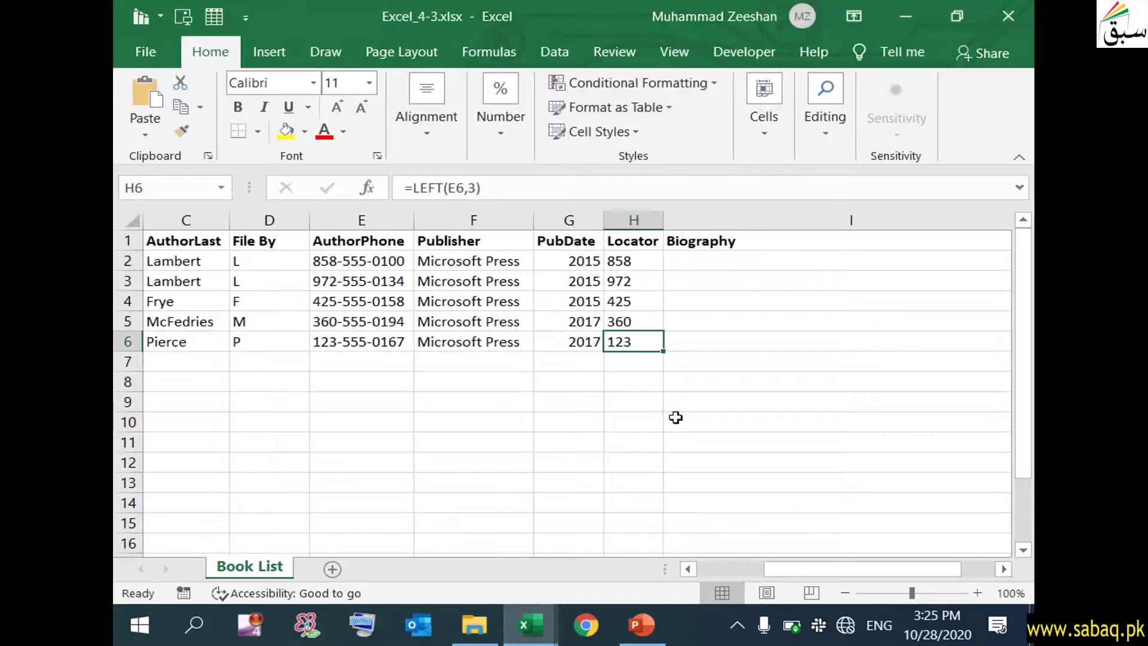
pyautogui.click(675, 419)
pyautogui.click(739, 224)
pyautogui.click(757, 263)
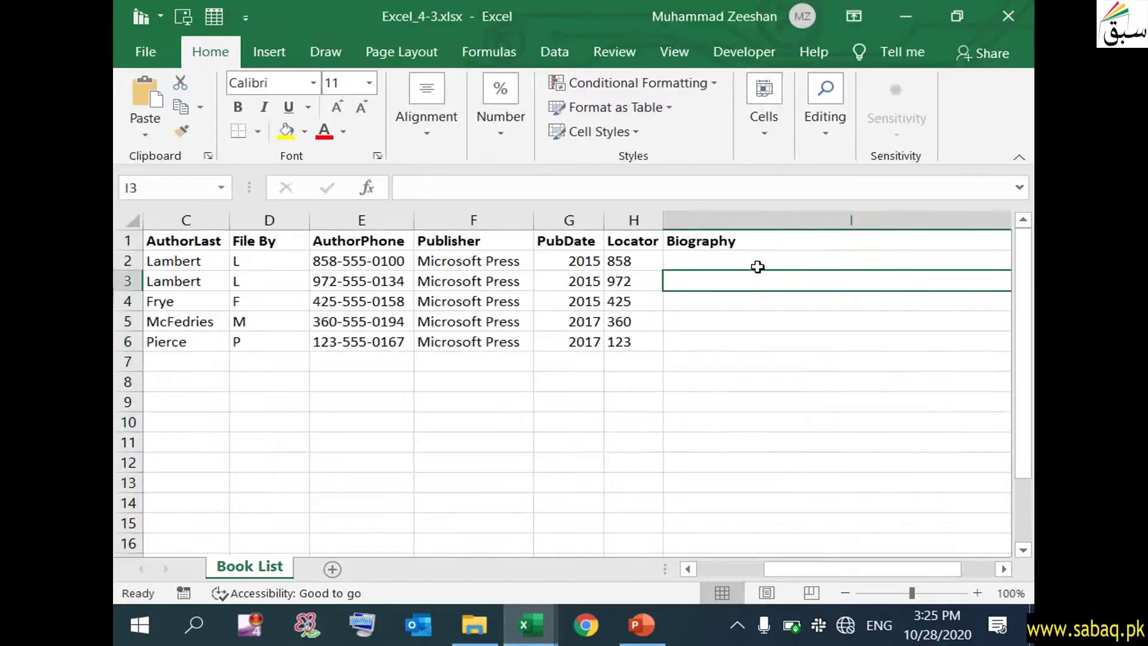
pyautogui.click(641, 625)
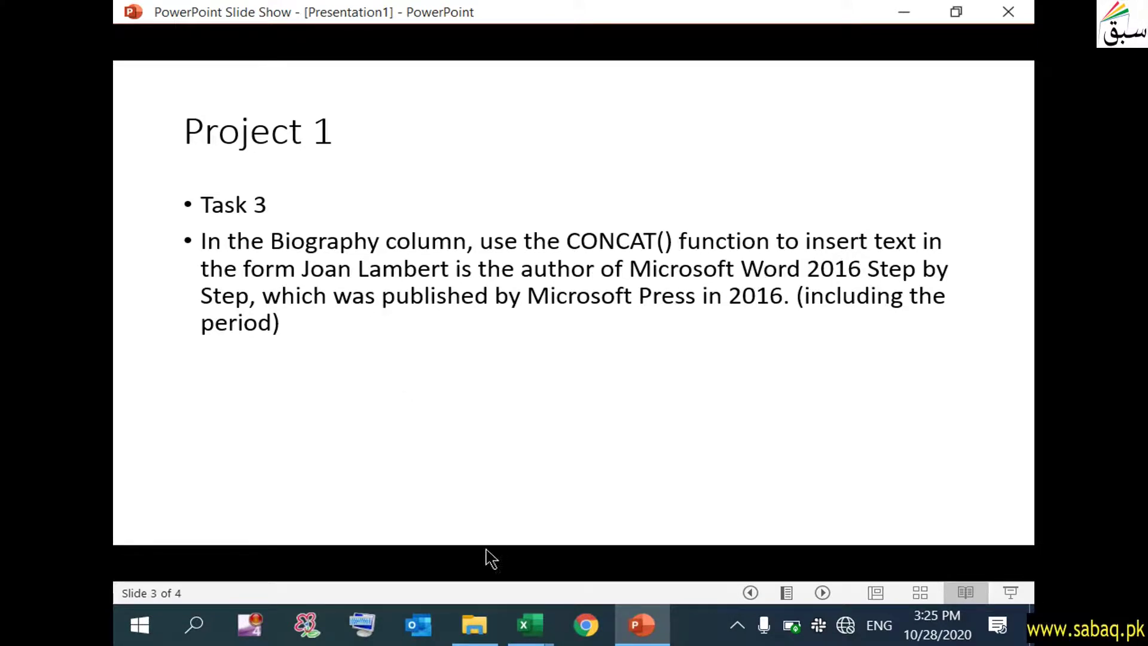
pyautogui.click(532, 626)
pyautogui.click(471, 556)
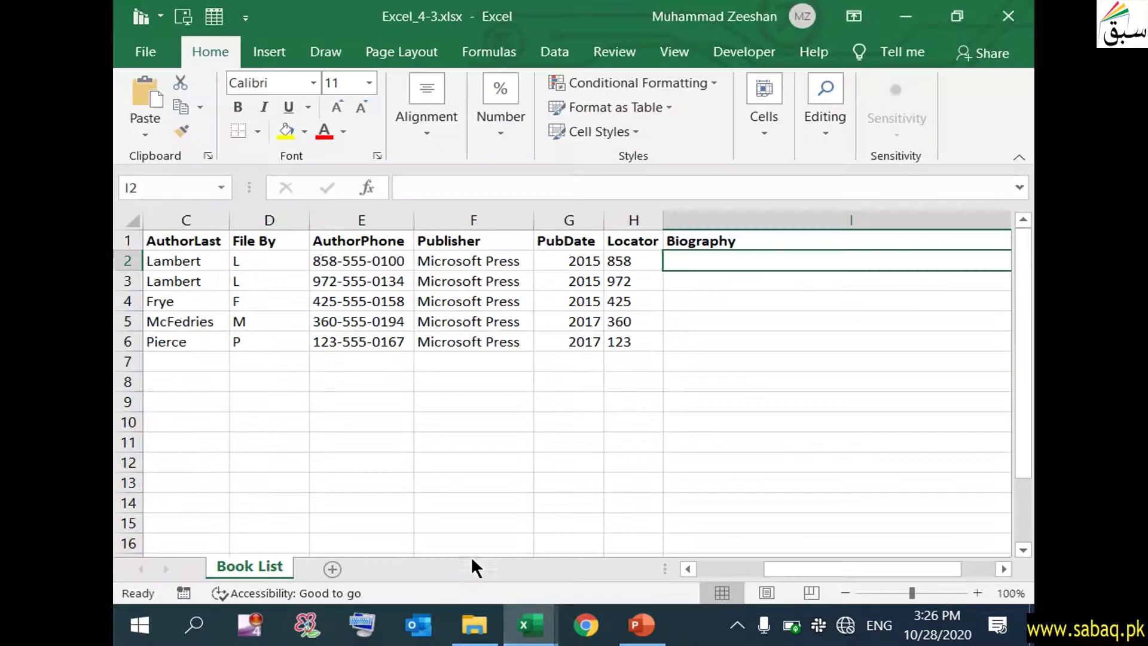
pyautogui.click(611, 408)
pyautogui.click(704, 266)
pyautogui.moveTo(814, 570); pyautogui.dragTo(678, 573)
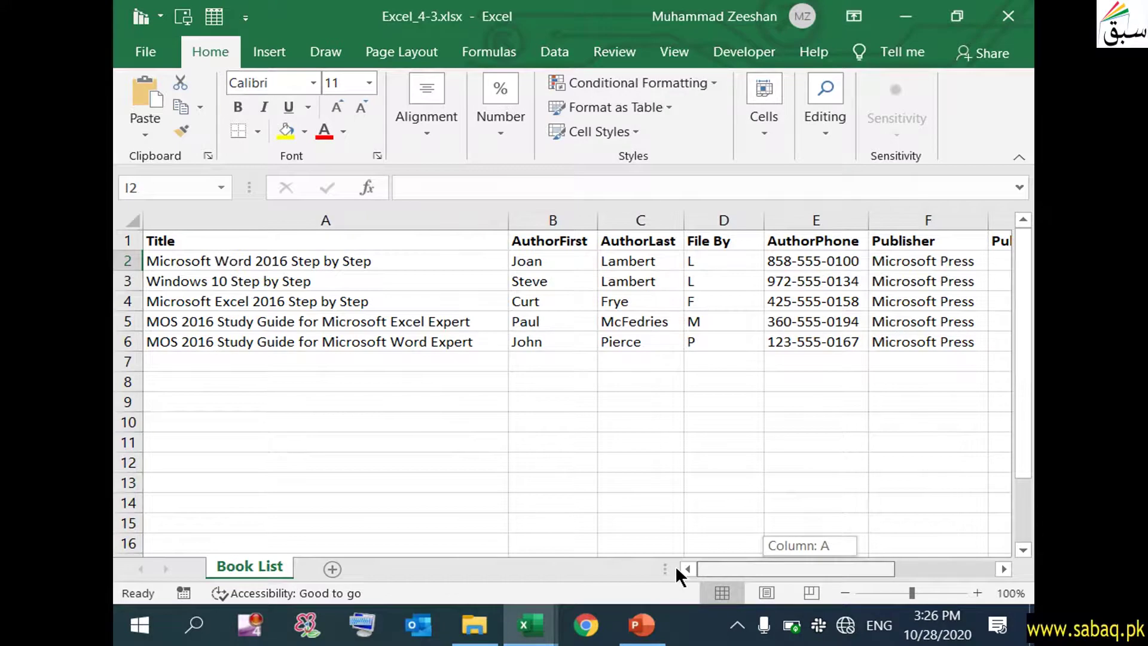
pyautogui.moveTo(676, 565); pyautogui.dragTo(885, 546)
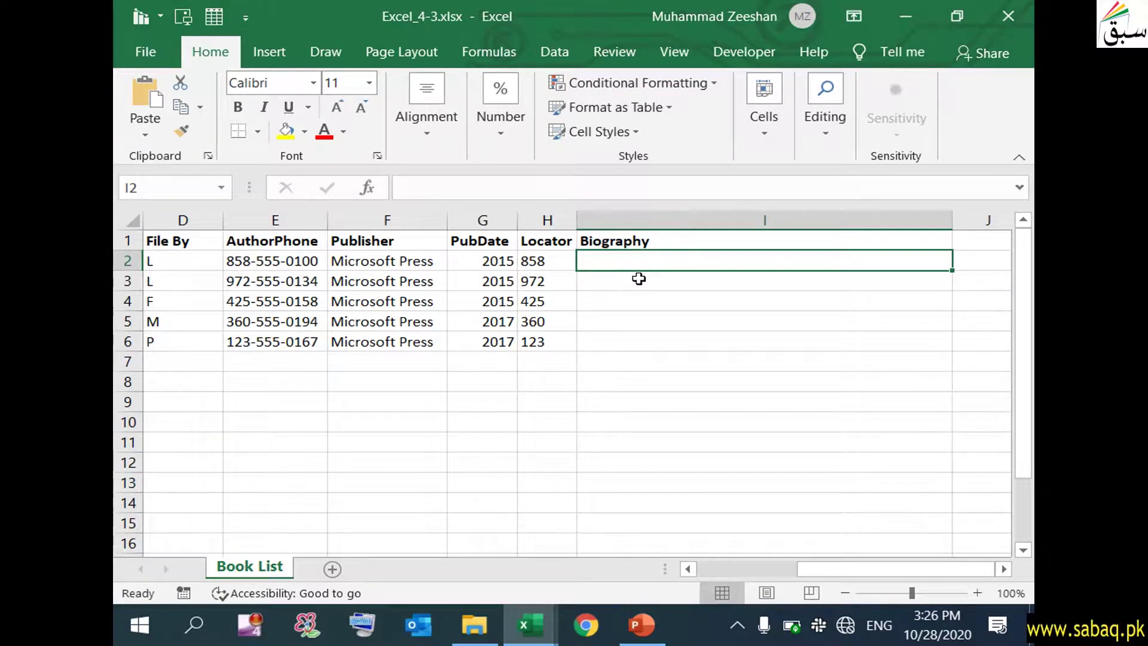
pyautogui.click(658, 342)
pyautogui.moveTo(831, 565); pyautogui.dragTo(662, 554)
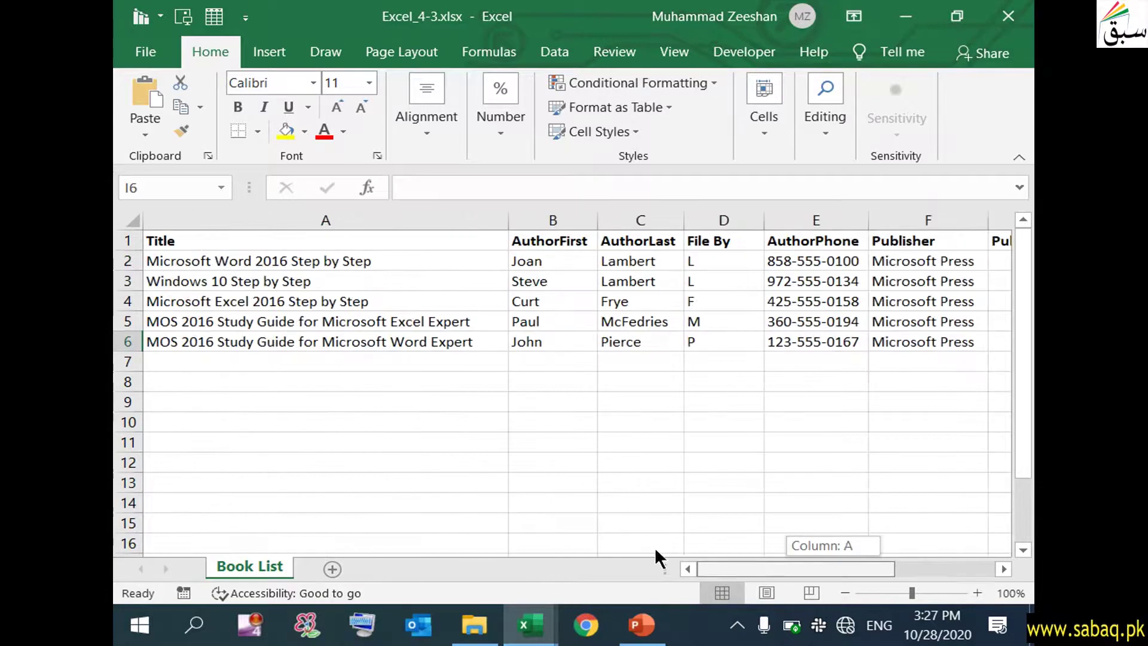
pyautogui.click(459, 262)
pyautogui.click(592, 262)
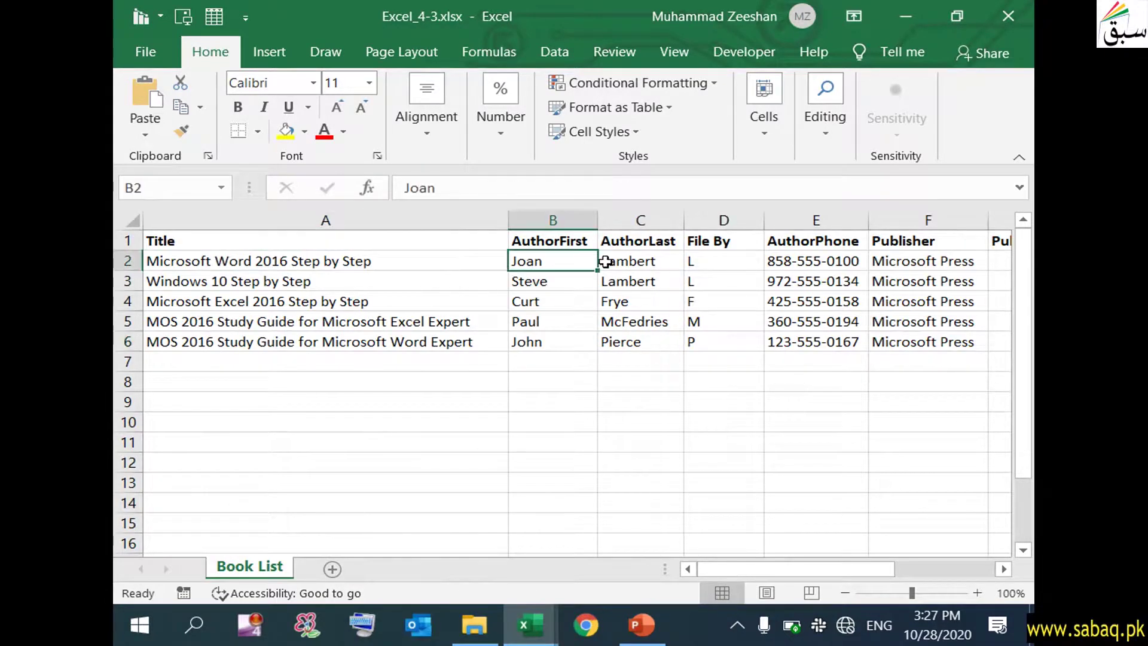
pyautogui.click(650, 262)
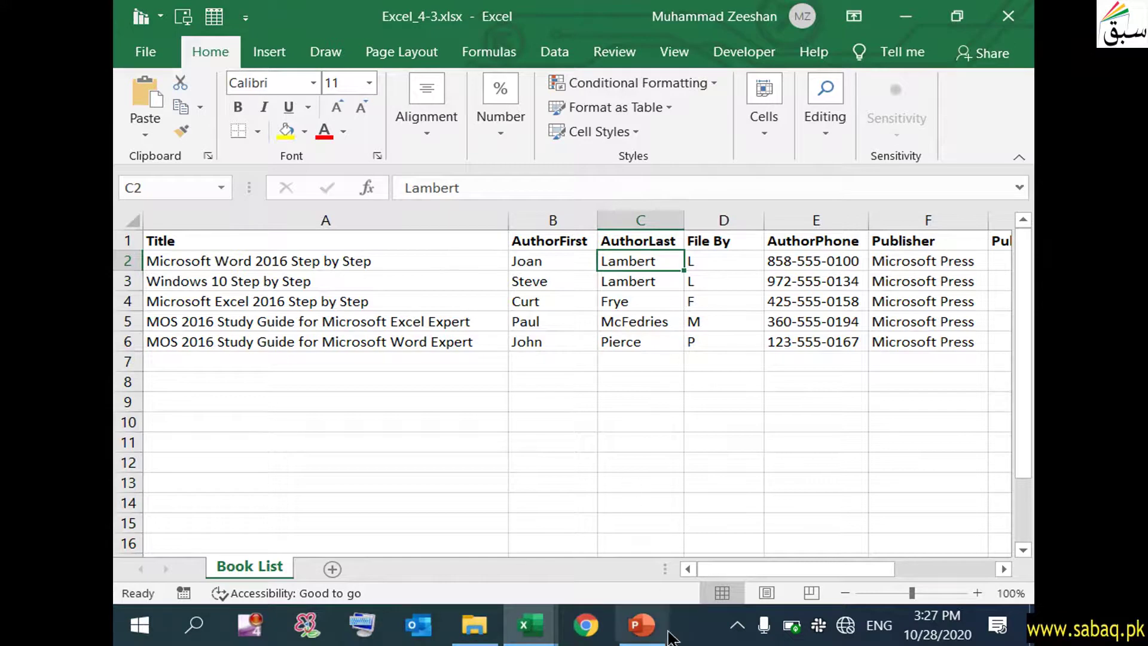
pyautogui.click(641, 625)
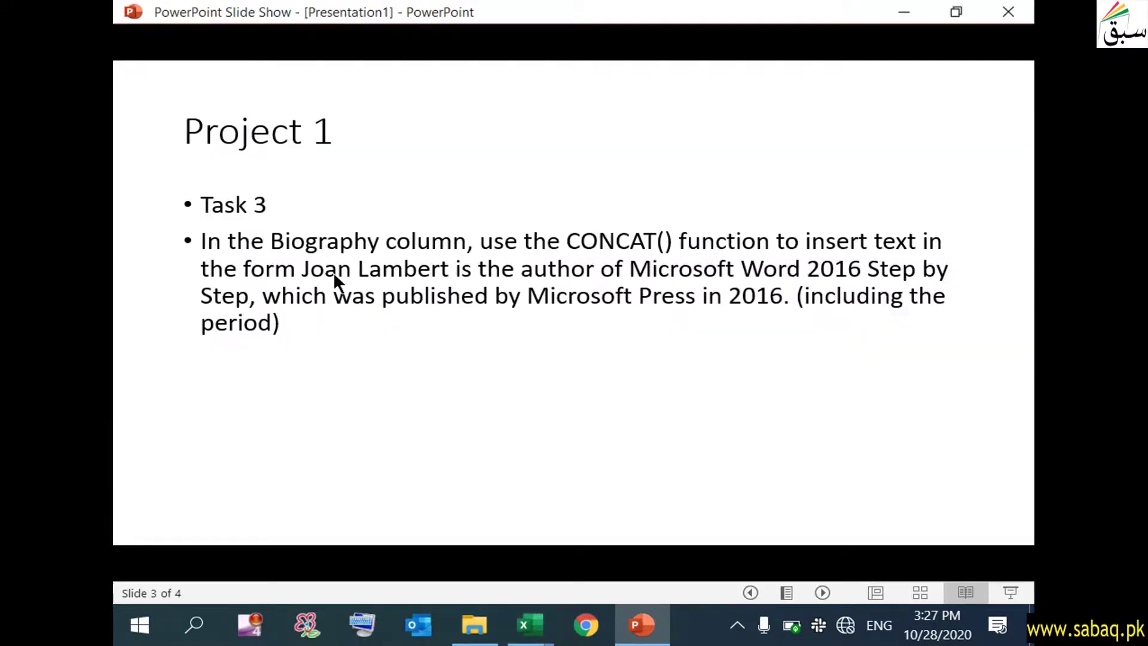
# Compare the Task 3 sentence with the author's first and last name in B2, C2 and title in A2.
pyautogui.click(649, 624)
pyautogui.click(536, 263)
pyautogui.click(609, 263)
pyautogui.click(642, 625)
pyautogui.click(642, 625)
pyautogui.click(221, 259)
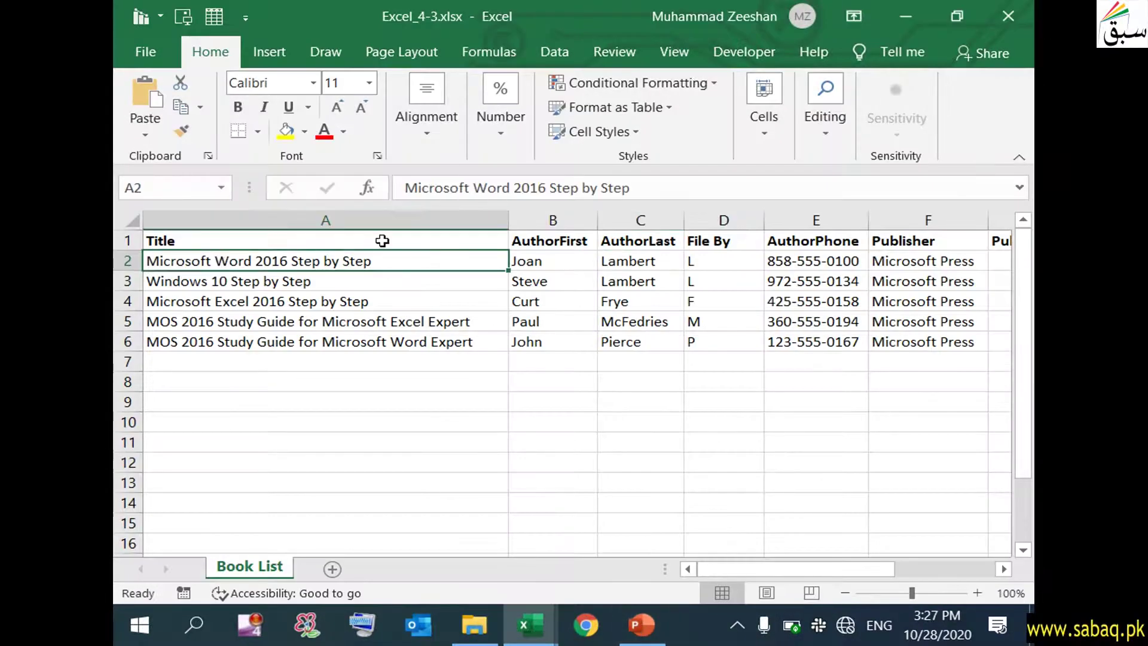
# Check publisher Microsoft Press in F2, year 2015 in G2 and first name in B2 against the instructions.
pyautogui.click(668, 626)
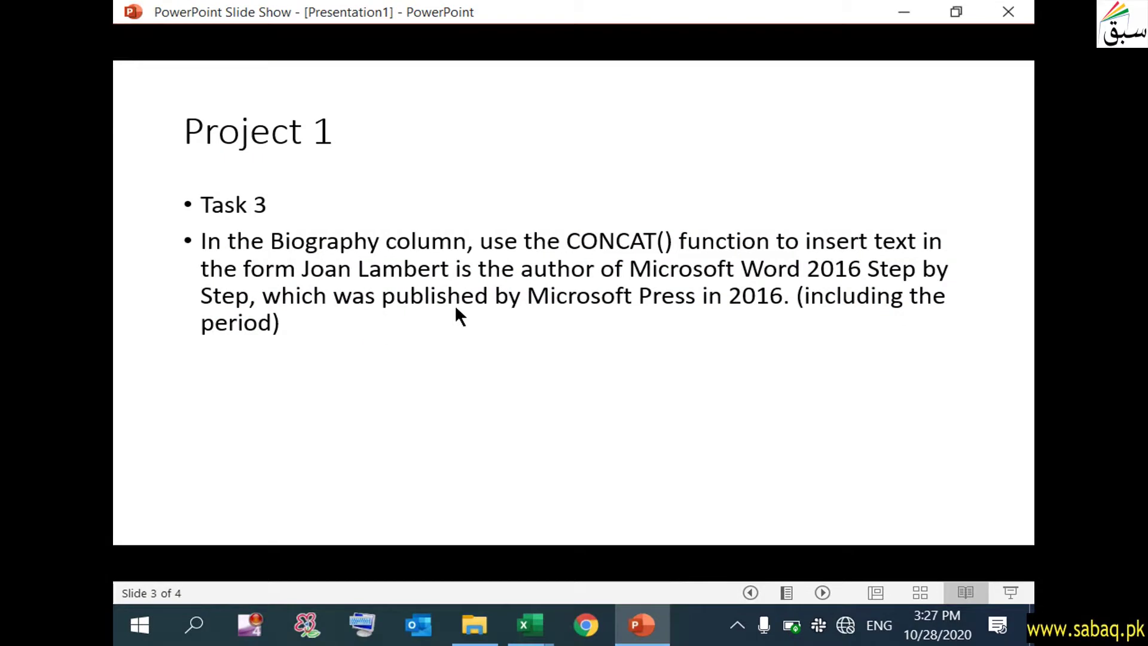
pyautogui.click(640, 622)
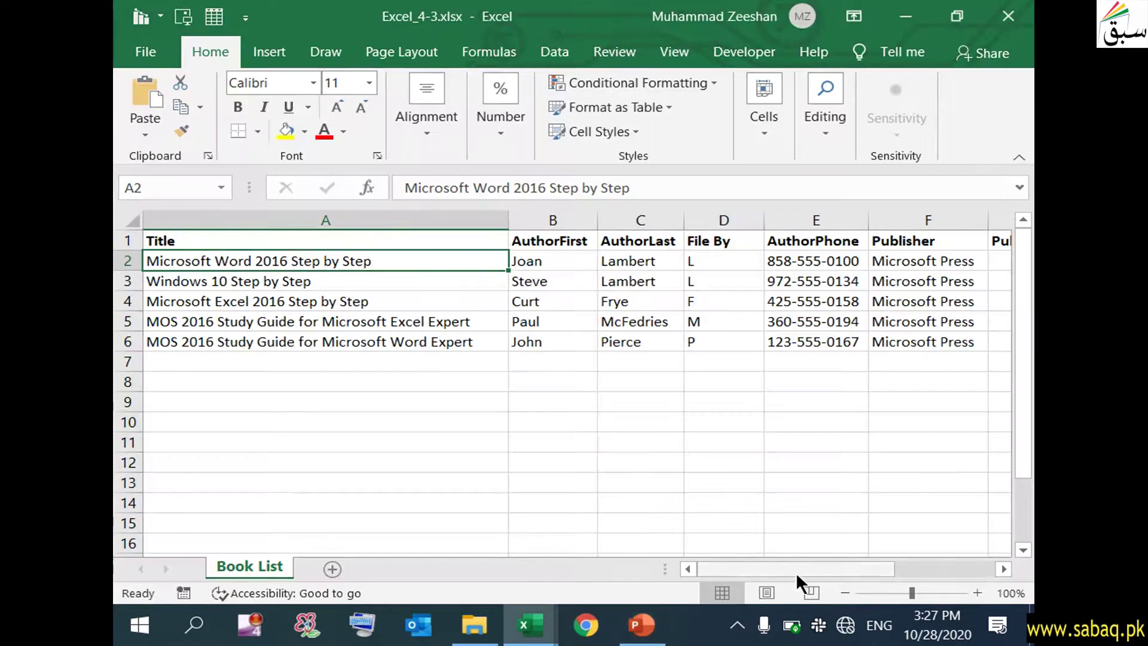
pyautogui.click(941, 261)
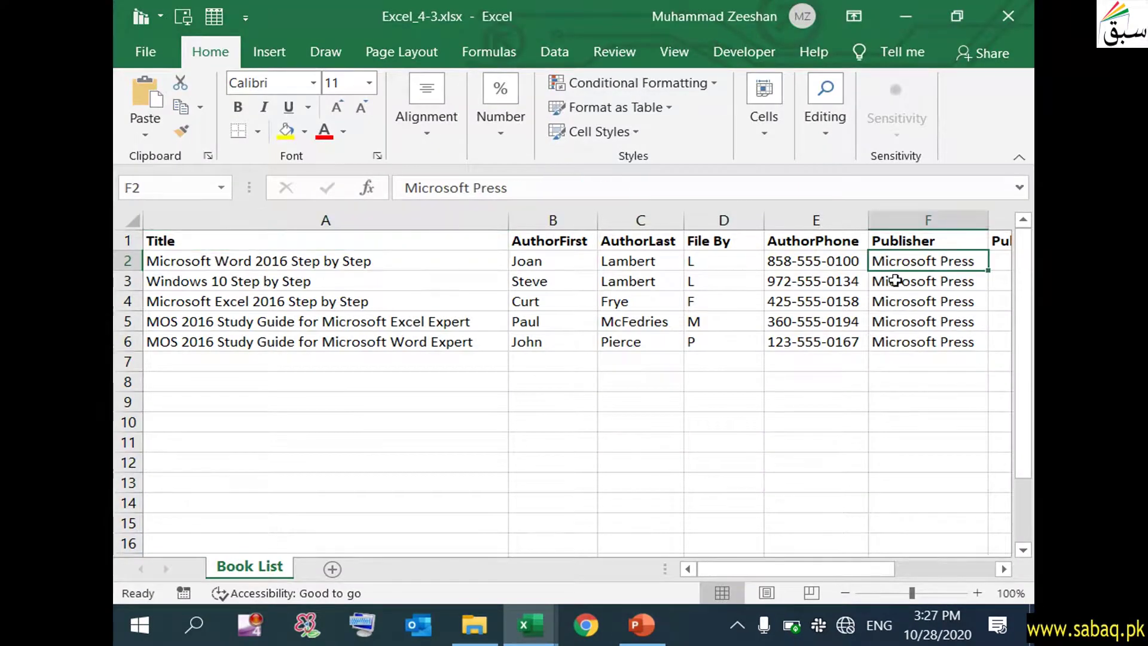
pyautogui.moveTo(880, 566); pyautogui.dragTo(892, 569)
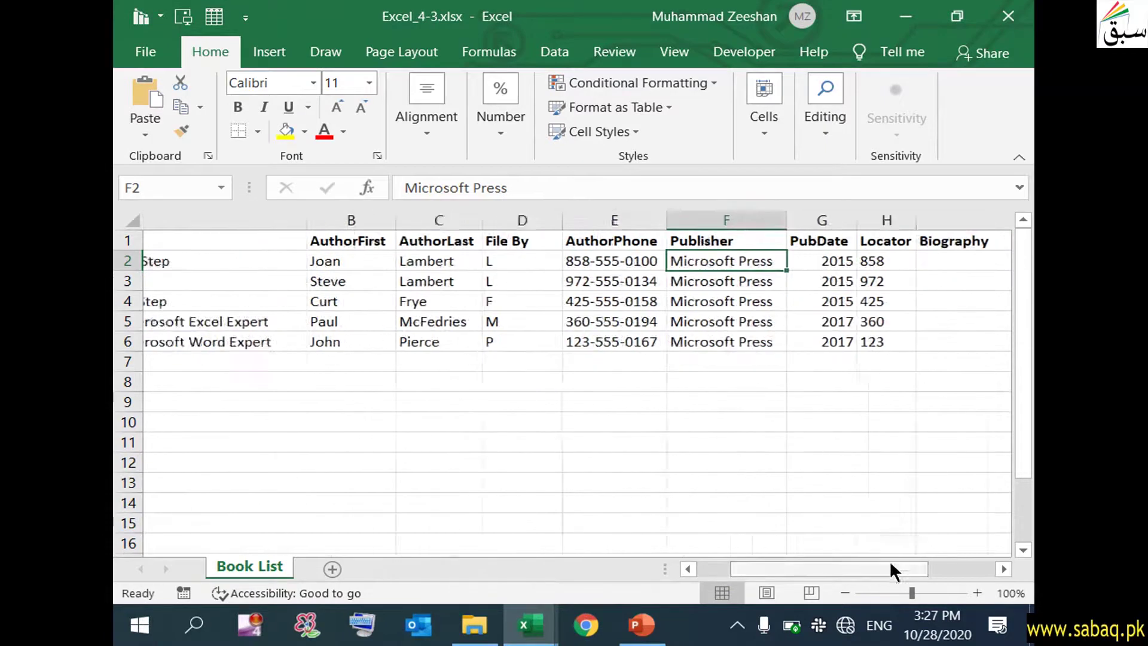
pyautogui.click(640, 625)
pyautogui.click(640, 633)
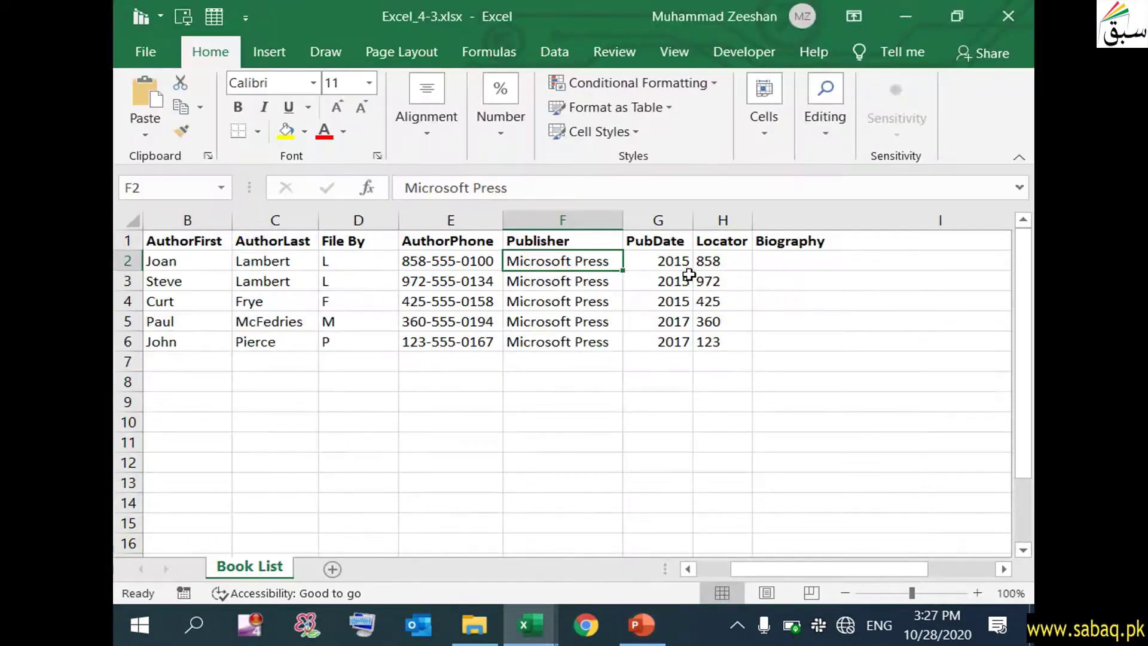
pyautogui.click(658, 263)
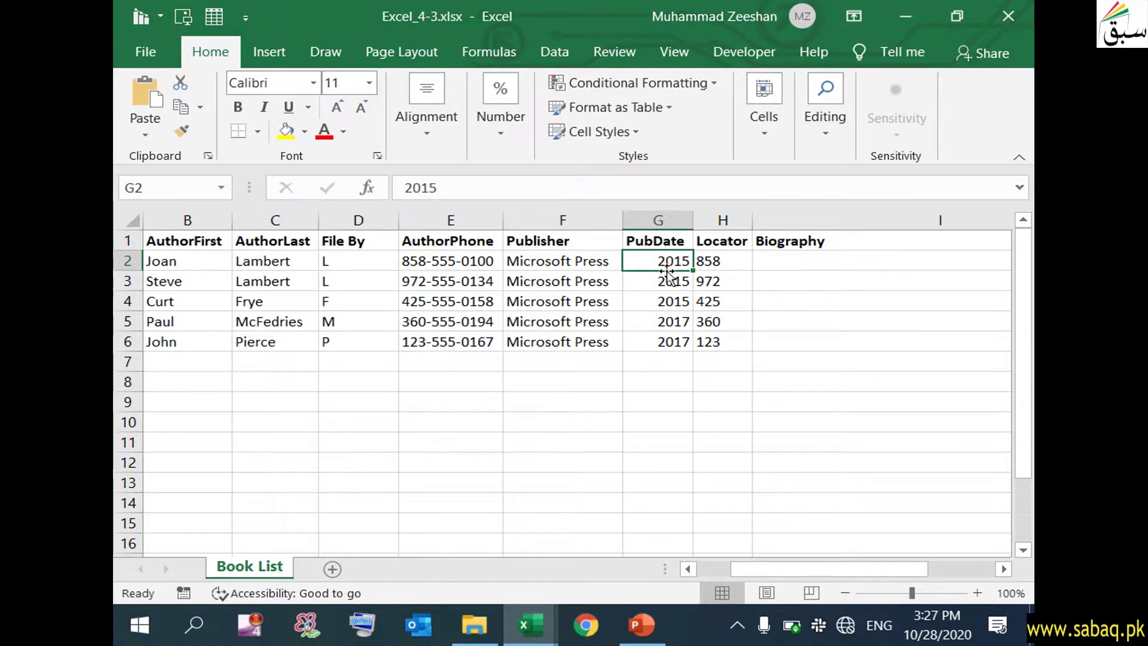
pyautogui.moveTo(772, 569); pyautogui.dragTo(669, 565)
pyautogui.click(572, 265)
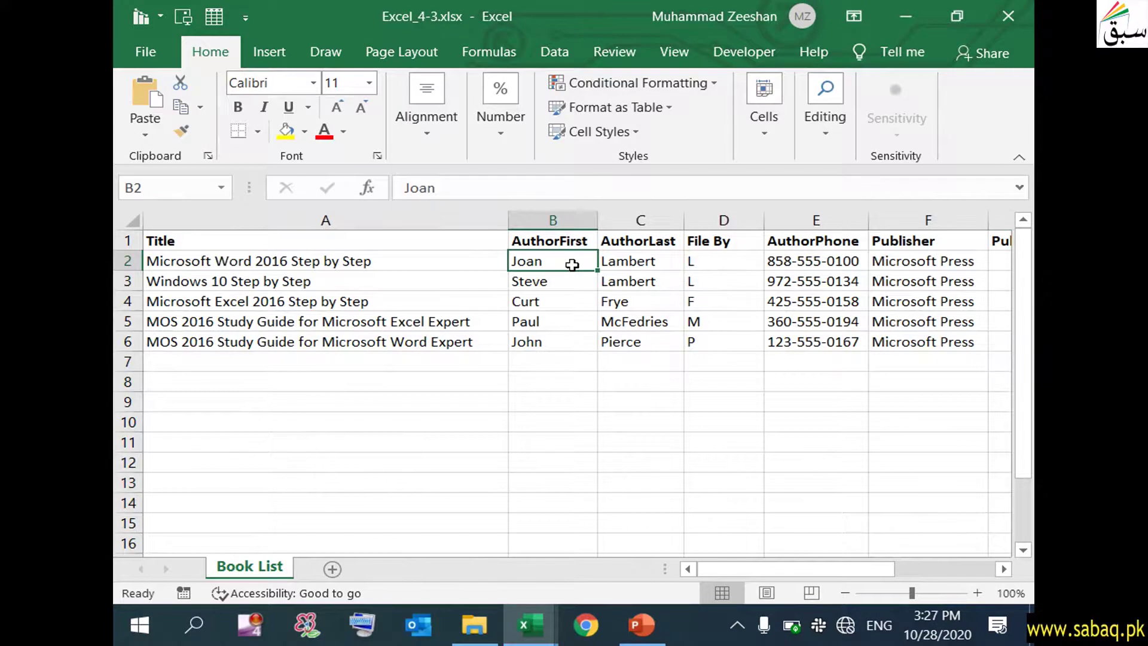
pyautogui.moveTo(849, 568); pyautogui.dragTo(897, 570)
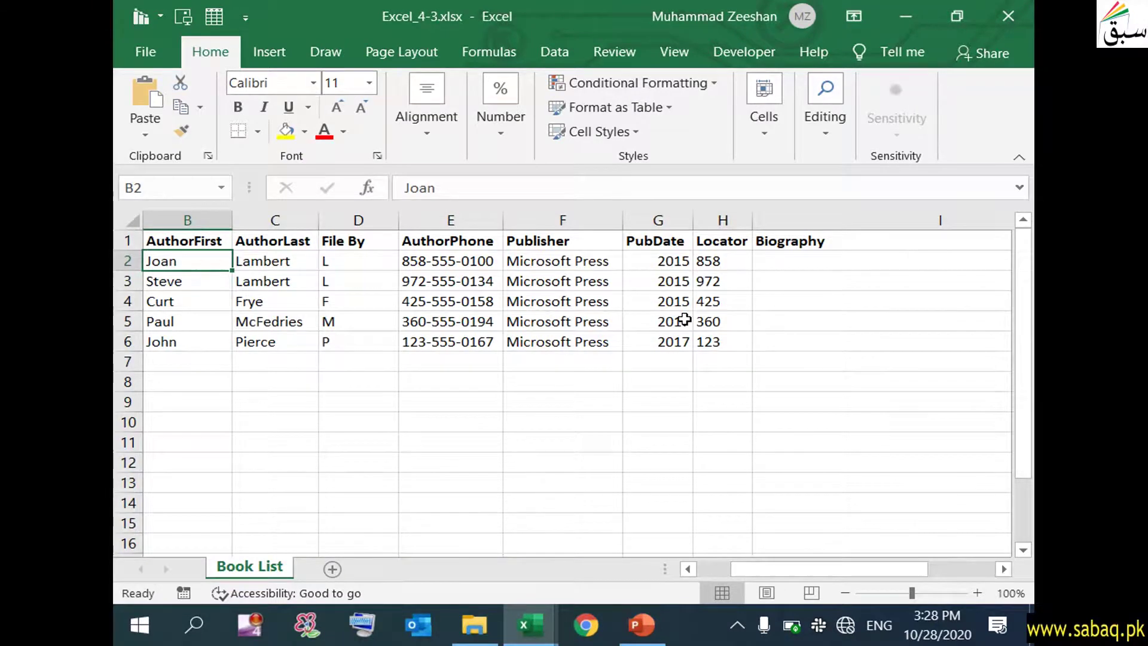
# Start a CONCAT formula in Biography cell I2 with the author's first name from B2.
pyautogui.doubleClick(822, 260)
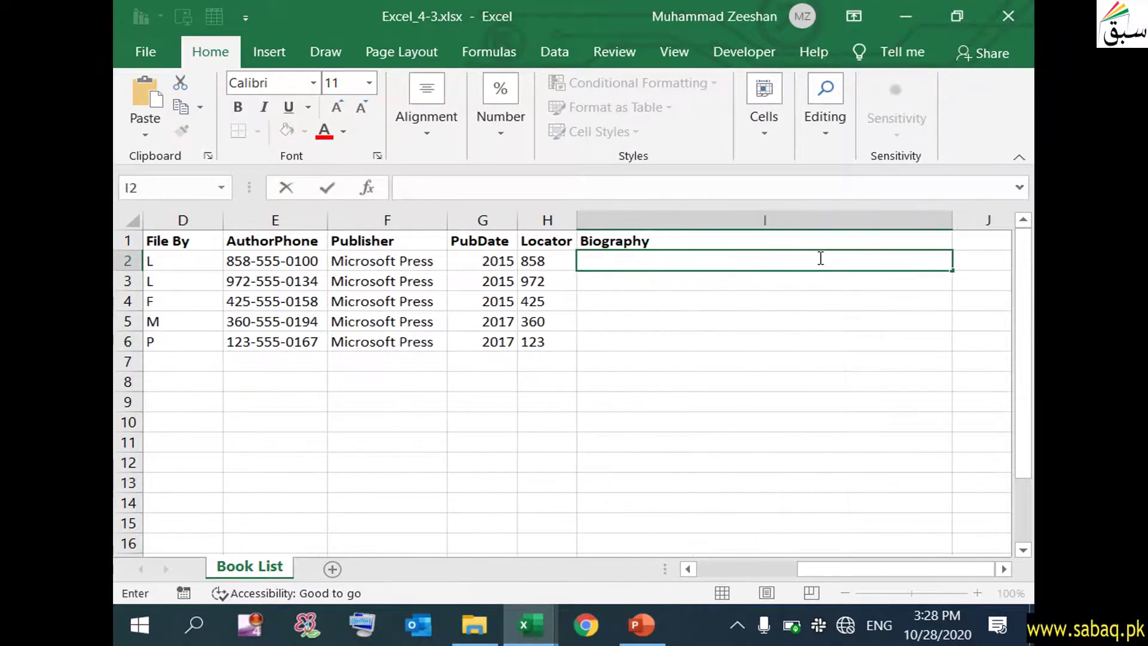
pyautogui.write('=')
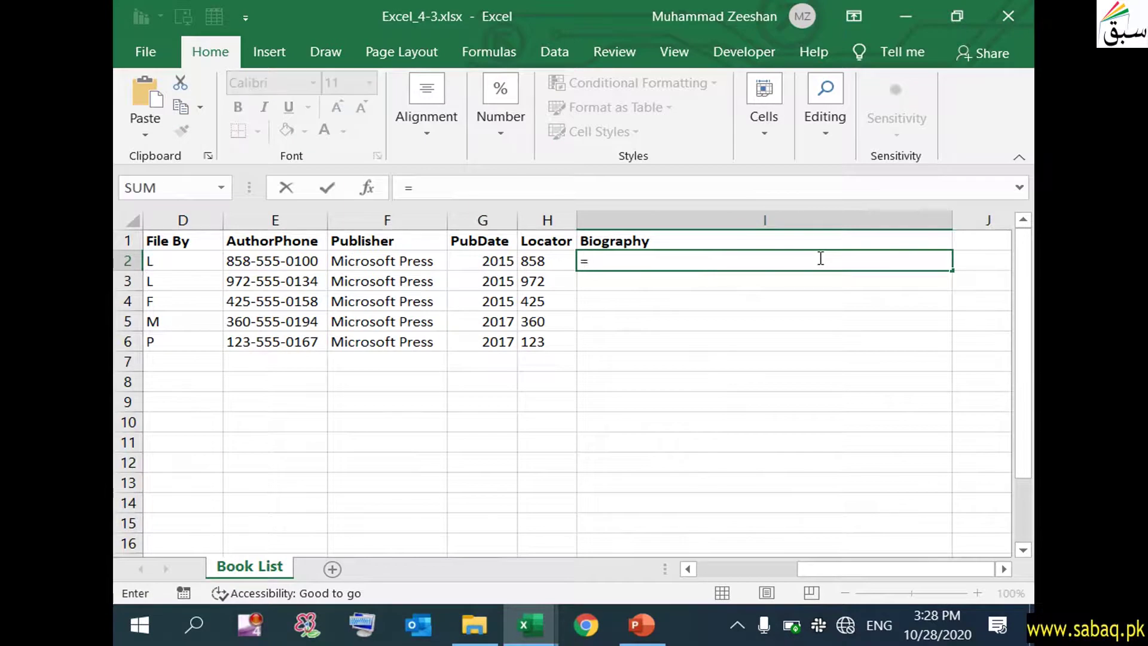
pyautogui.write('CO')
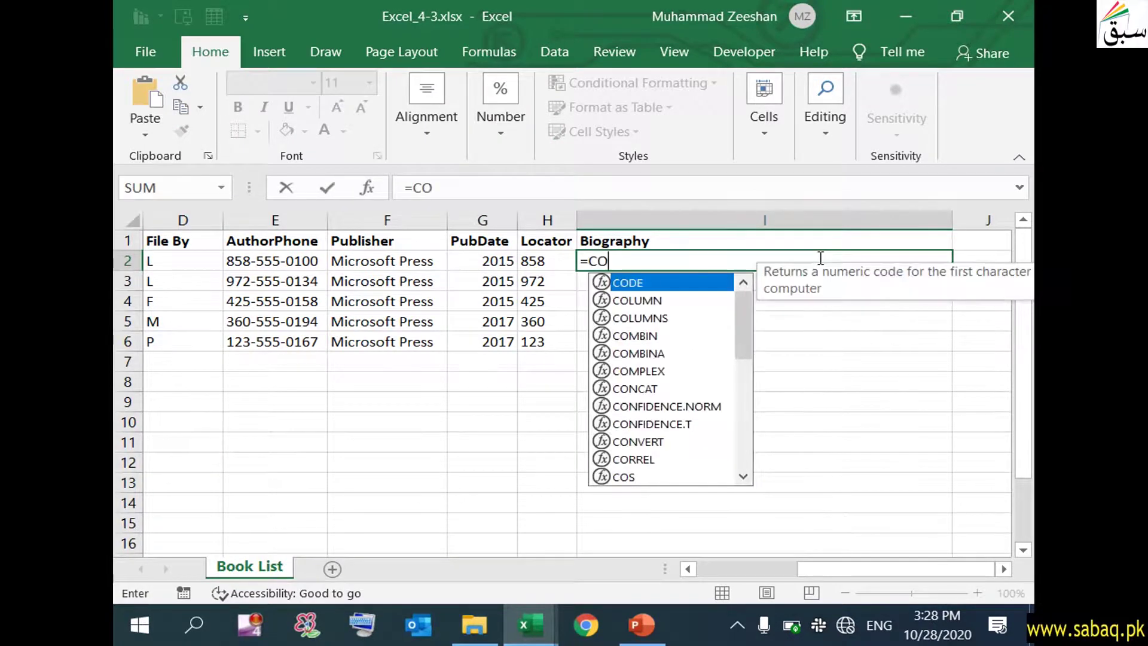
pyautogui.write('NC')
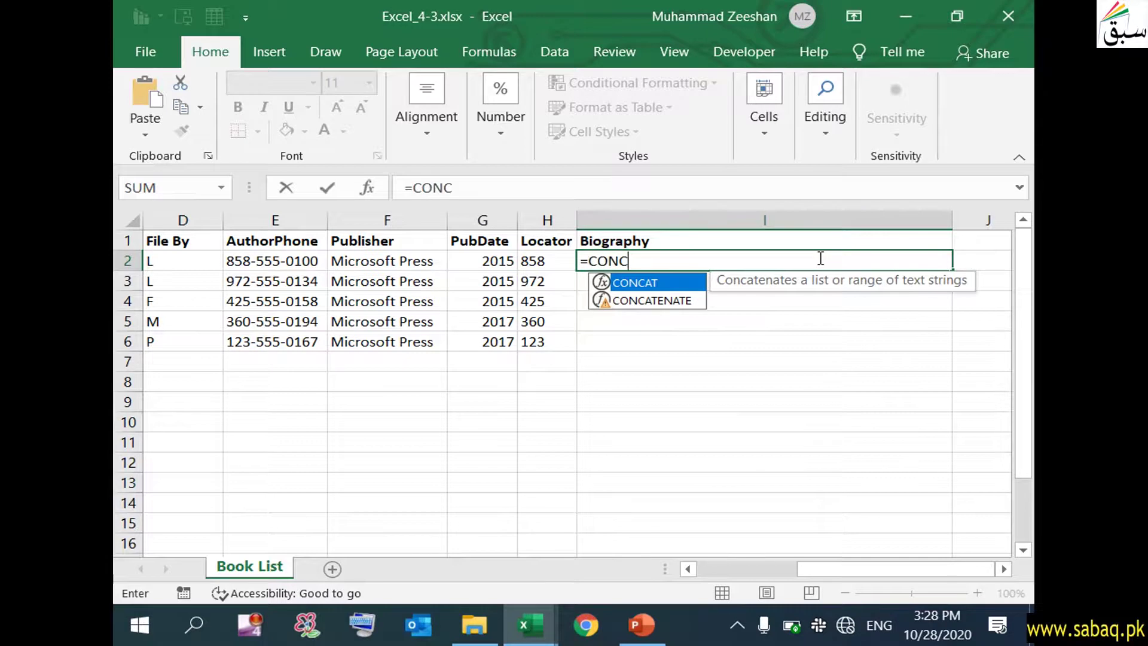
pyautogui.press('Tab')
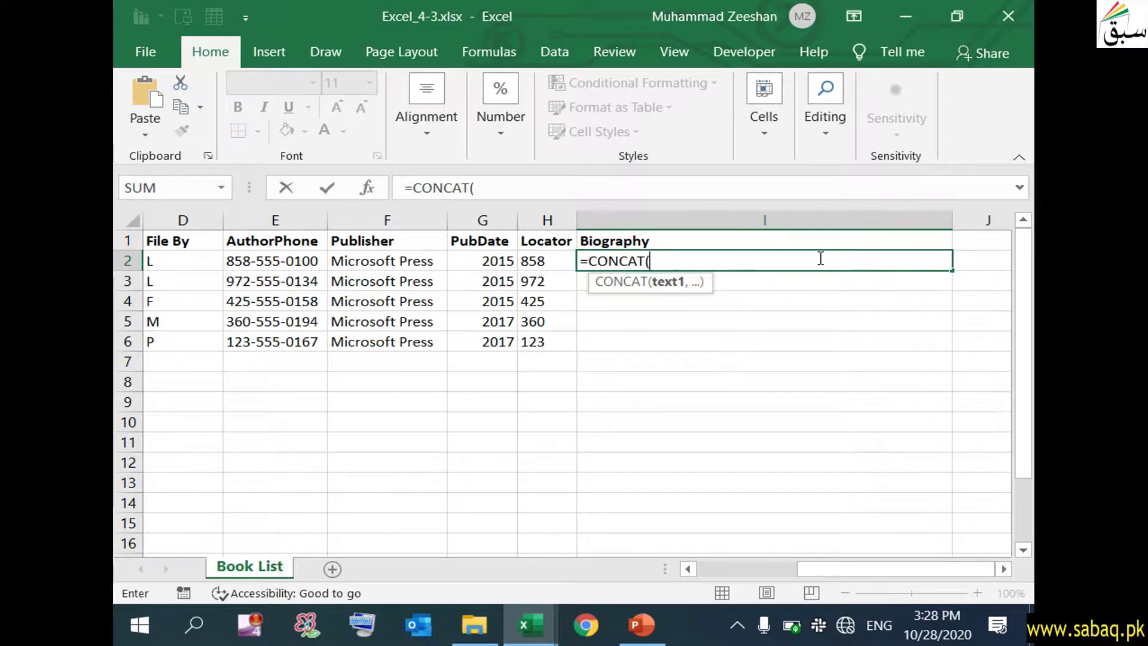
pyautogui.moveTo(866, 568); pyautogui.dragTo(734, 568)
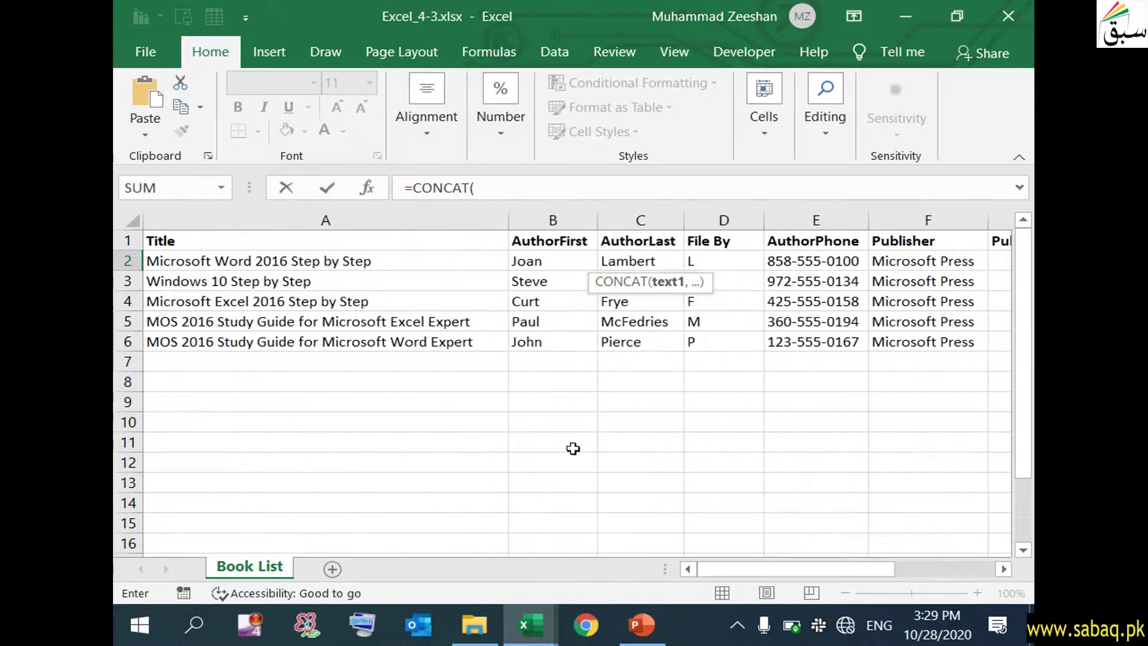
pyautogui.click(558, 264)
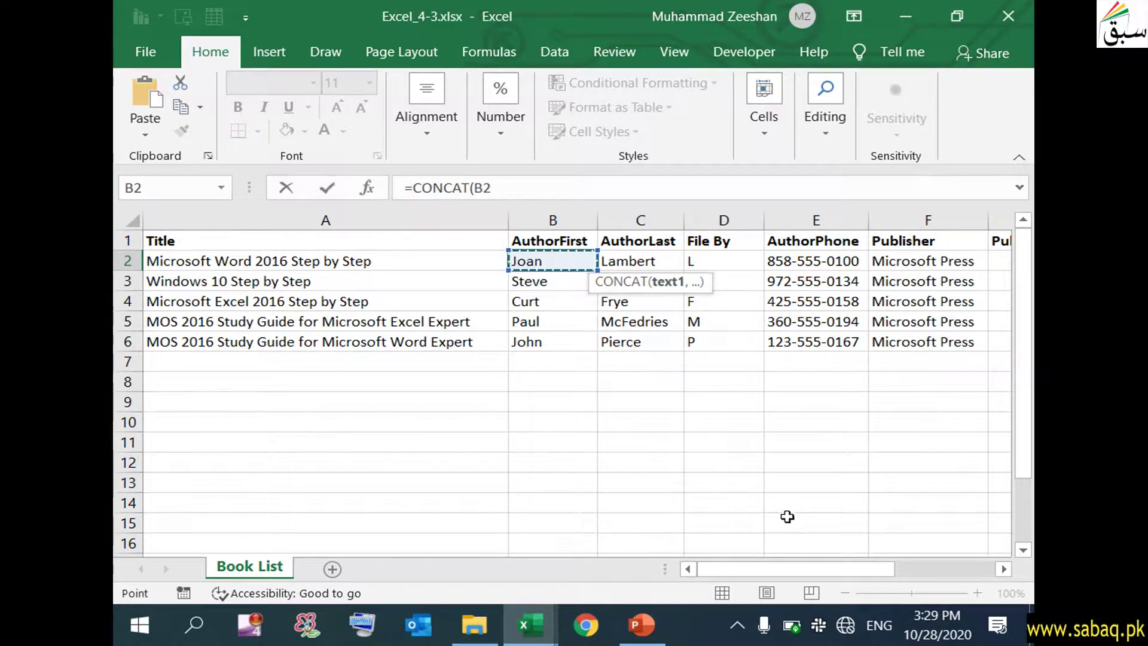
# Add a comma and the author's last name from C2 to the I2 CONCAT formula.
pyautogui.moveTo(810, 571); pyautogui.dragTo(885, 576)
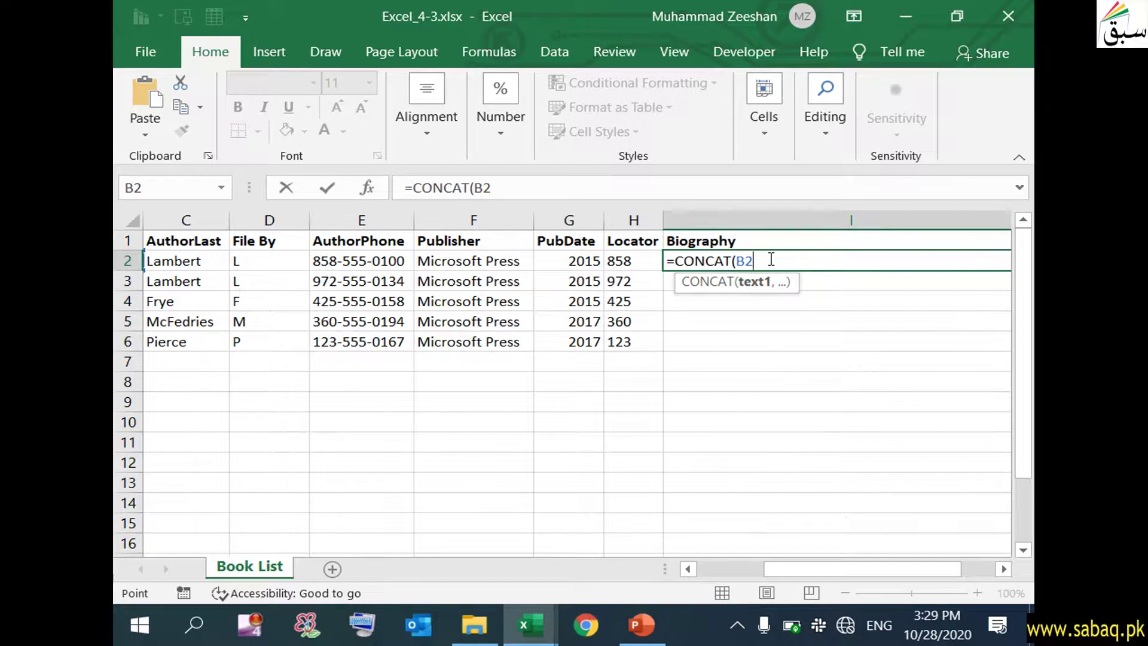
pyautogui.hscroll(1, 771, 259)
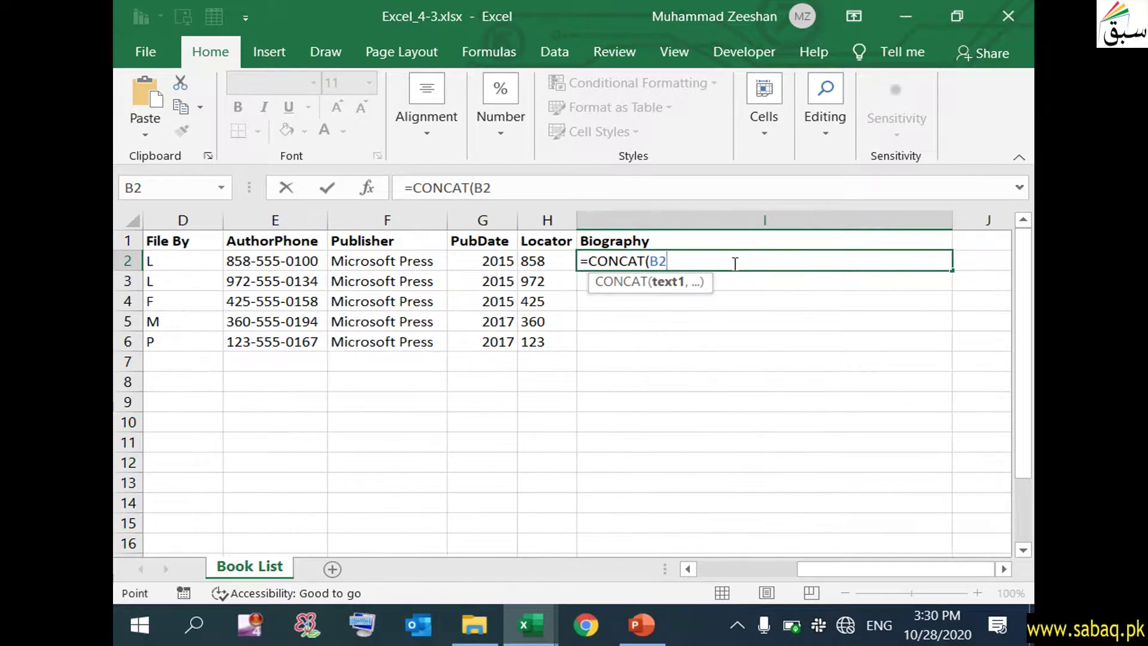
pyautogui.write(',')
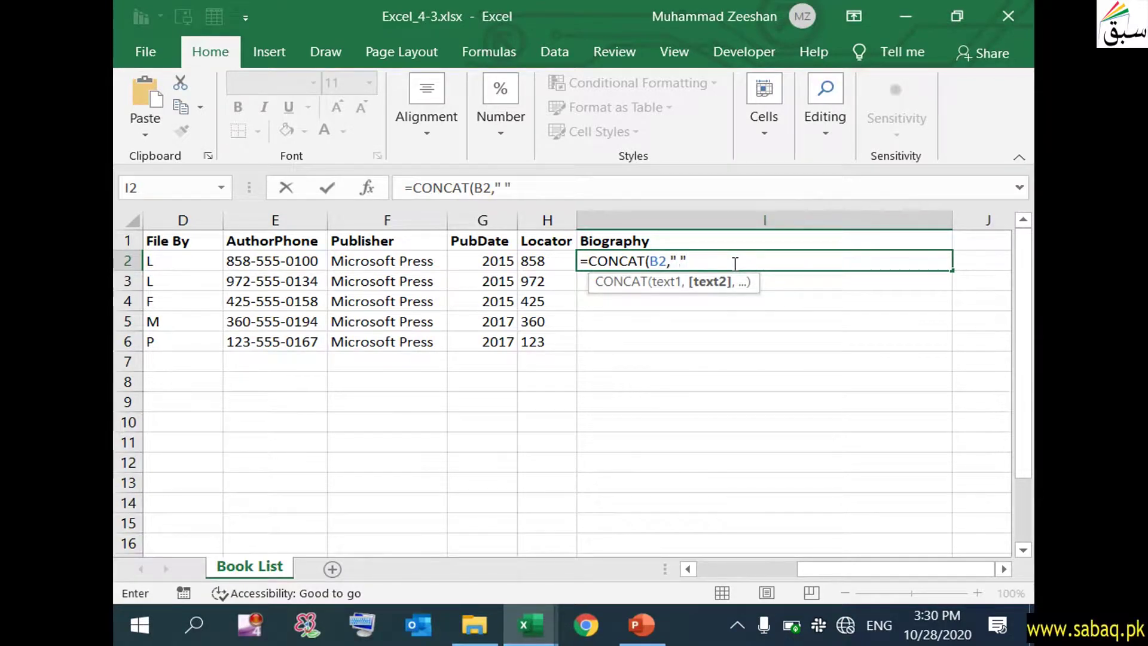
pyautogui.write(',')
pyautogui.moveTo(873, 570); pyautogui.dragTo(707, 568)
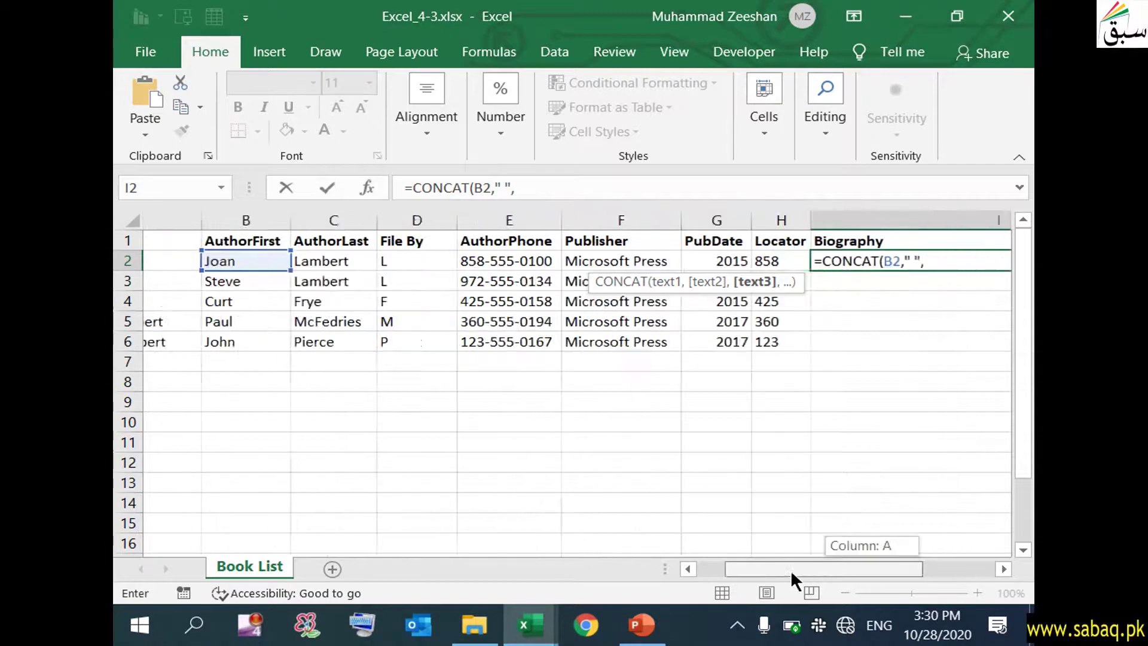
pyautogui.click(646, 261)
pyautogui.moveTo(867, 568); pyautogui.dragTo(976, 564)
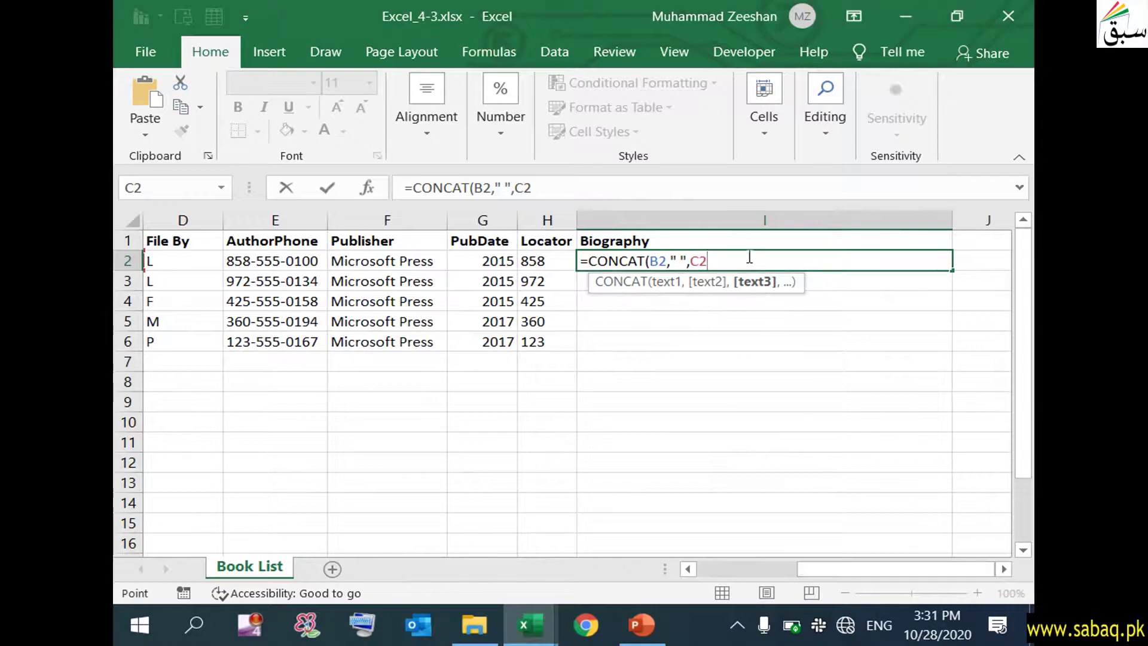
pyautogui.click(641, 625)
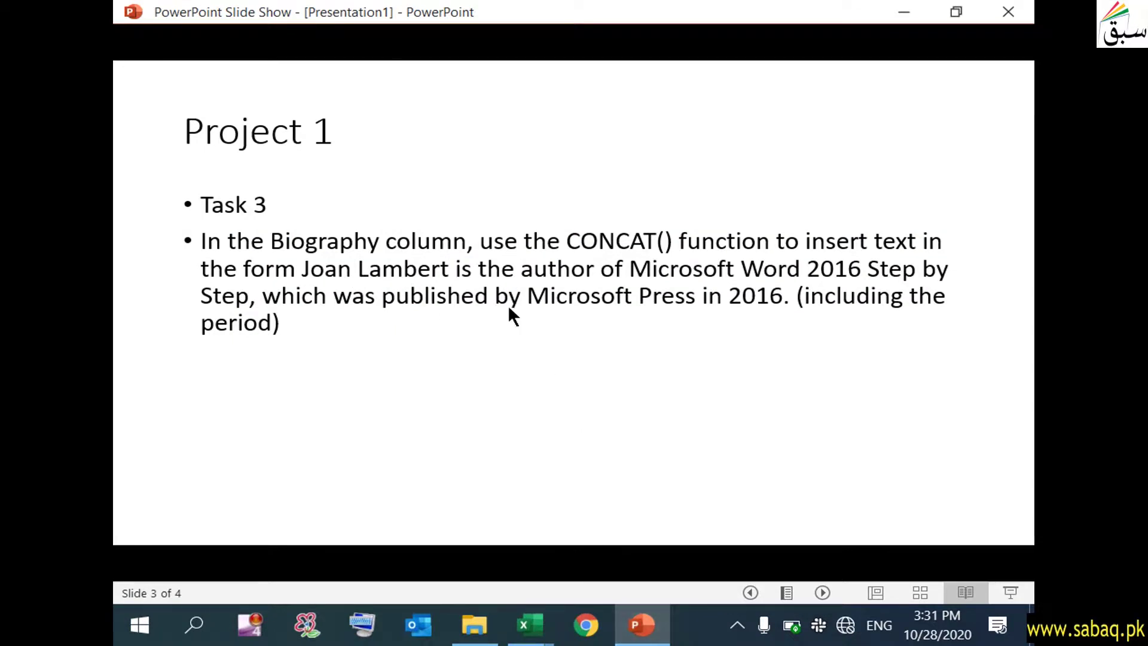
# Append "is the author of", the title from A2, and a " " space to the I2 formula.
pyautogui.click(642, 625)
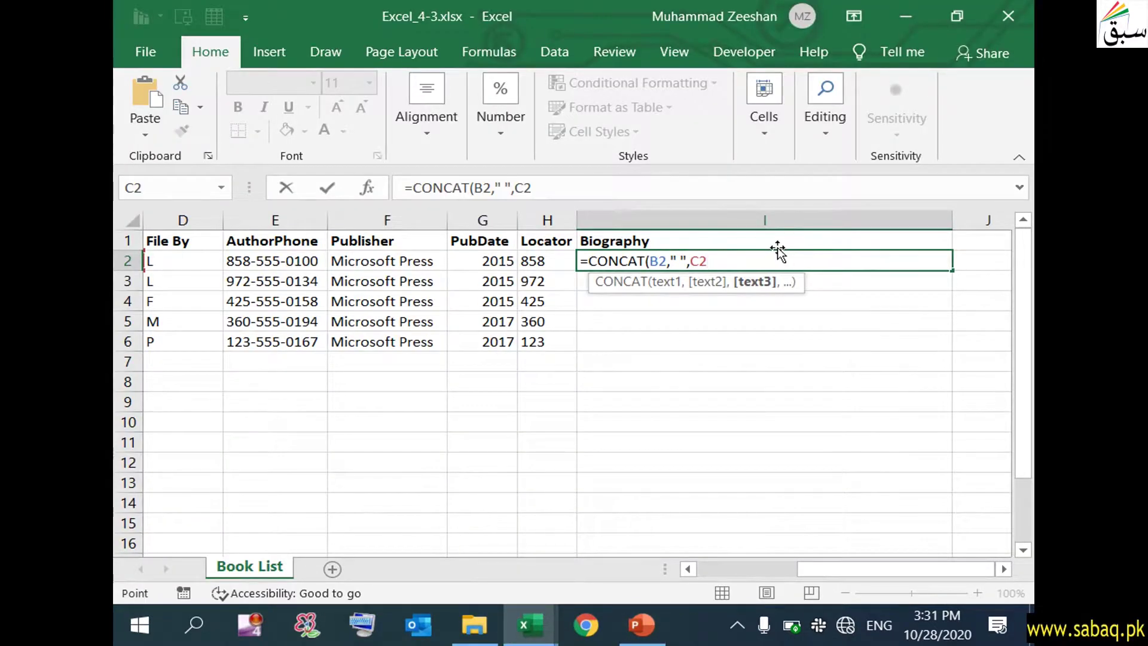
pyautogui.write(',"')
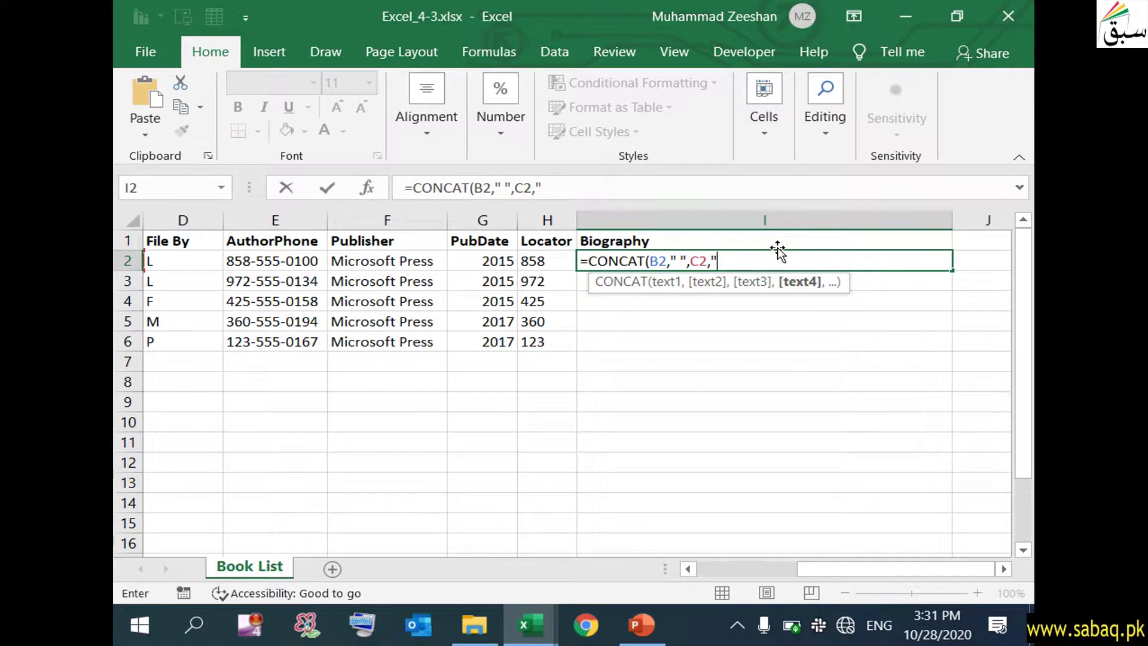
pyautogui.write('is the auth')
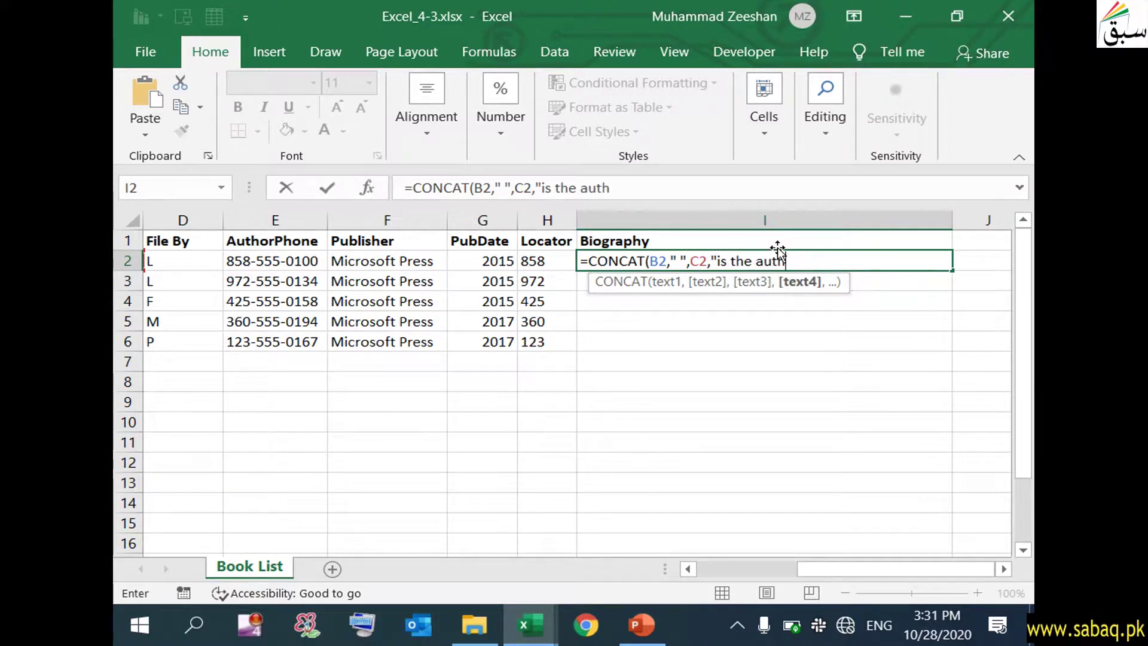
pyautogui.write('or of",')
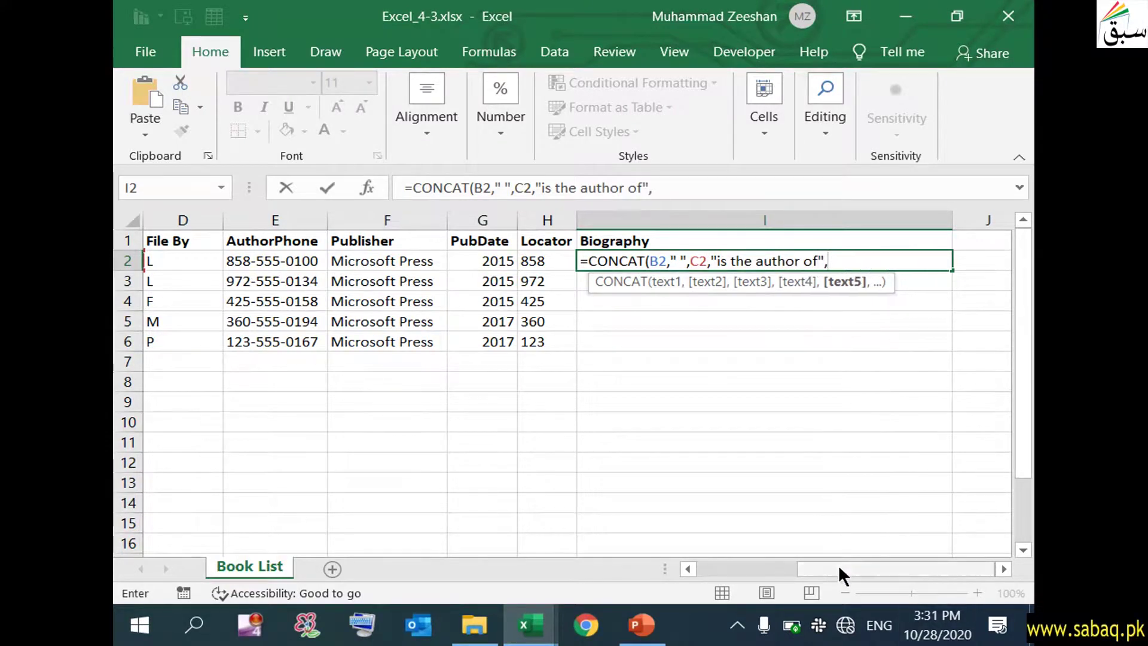
pyautogui.moveTo(844, 573); pyautogui.dragTo(670, 569)
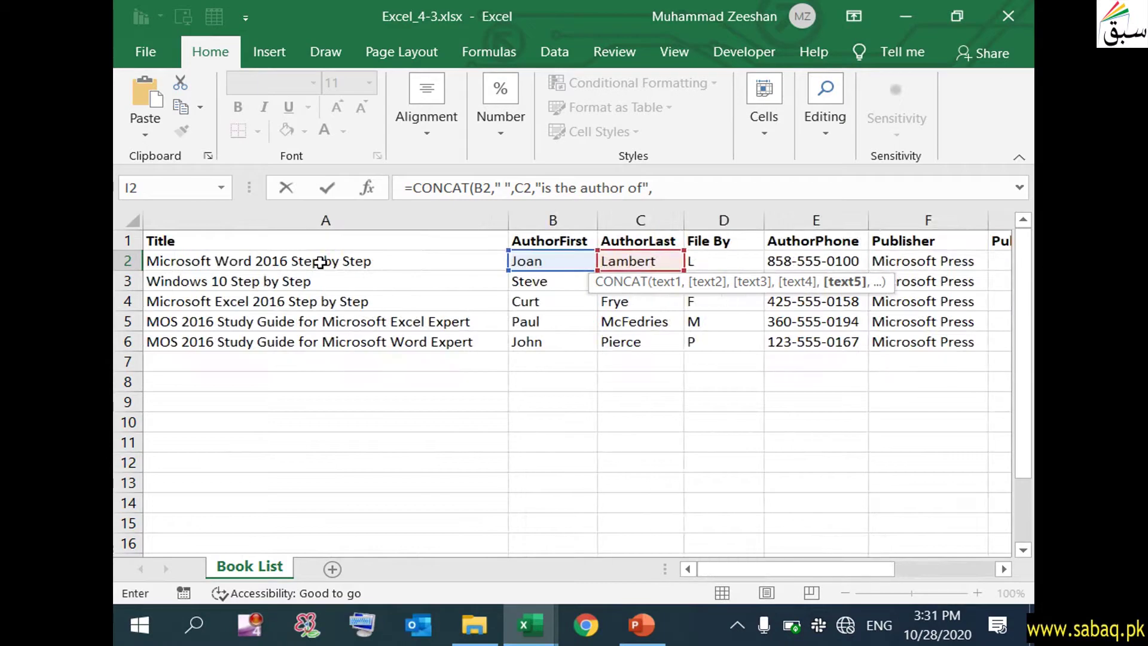
pyautogui.click(320, 262)
pyautogui.moveTo(825, 569); pyautogui.dragTo(933, 562)
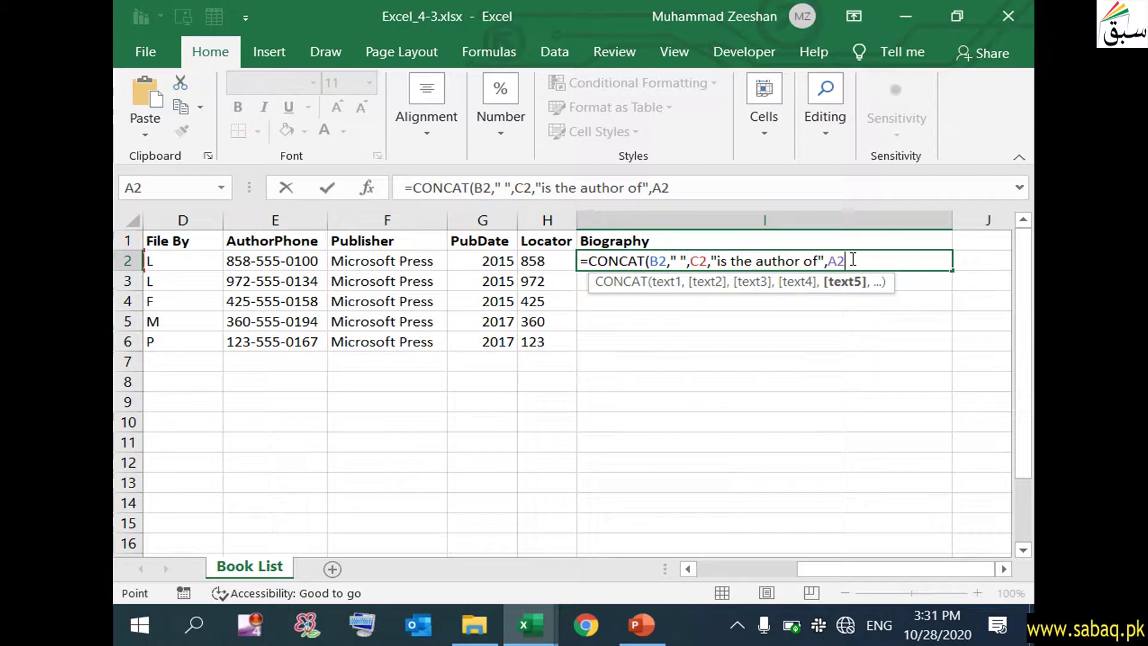
pyautogui.click(642, 625)
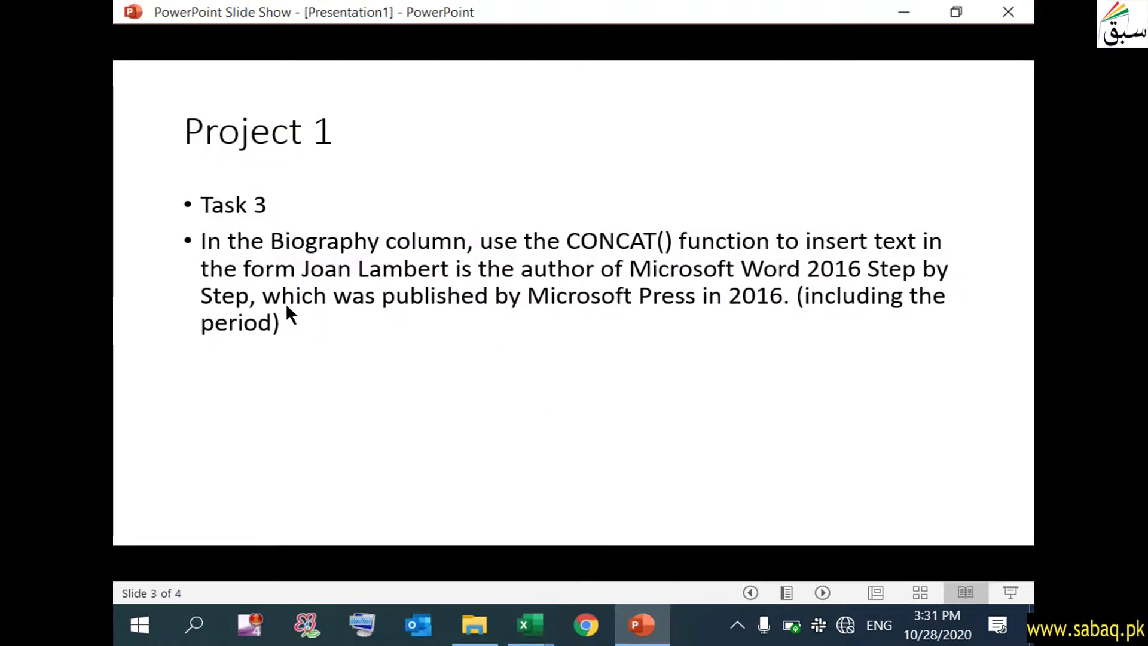
pyautogui.click(530, 625)
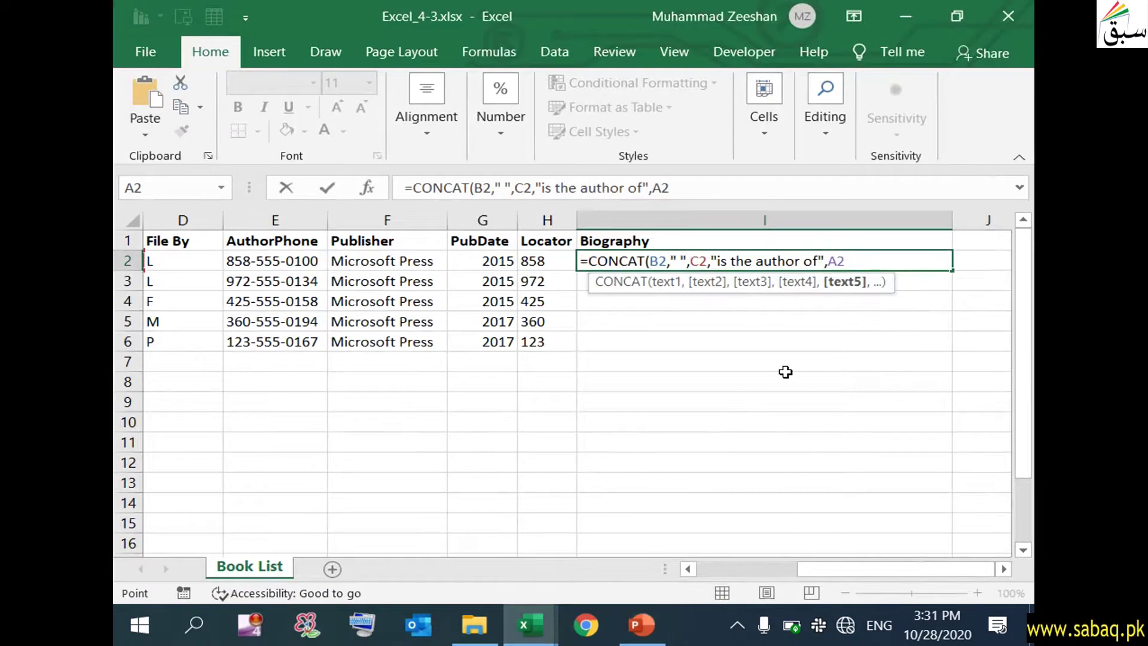
pyautogui.write('," "')
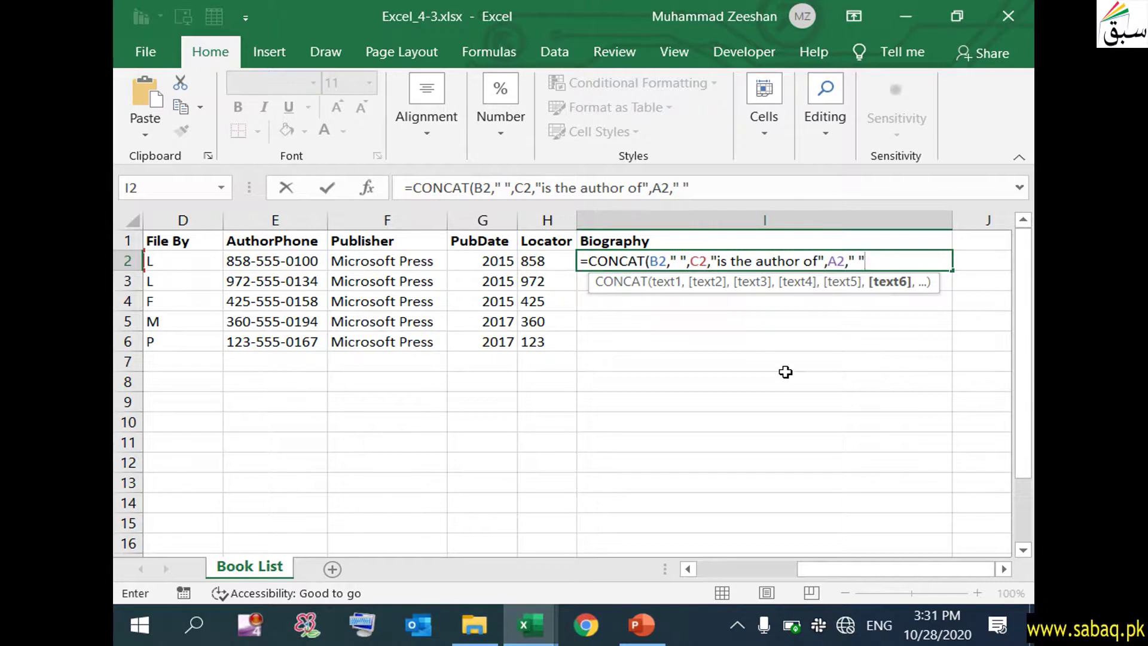
pyautogui.write(',')
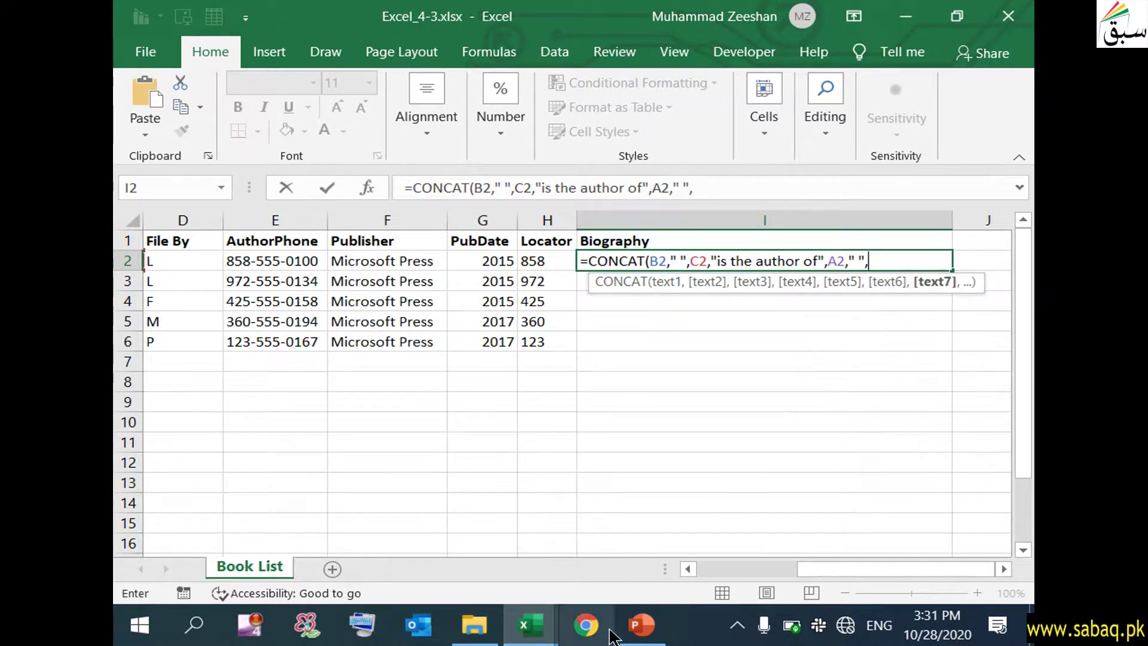
pyautogui.click(637, 635)
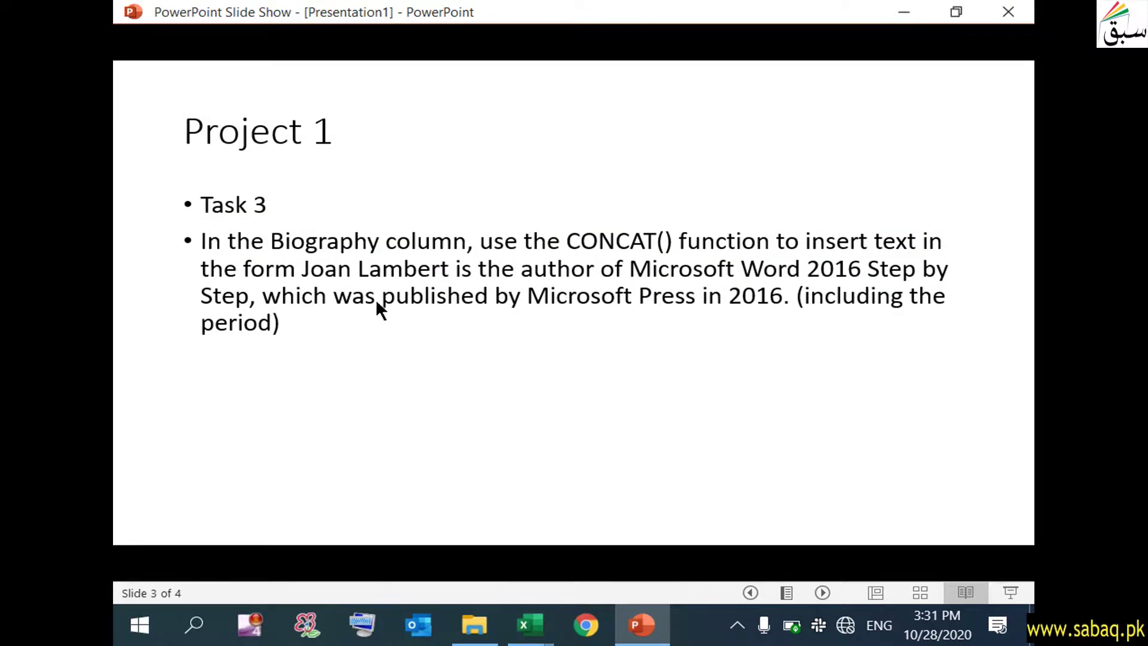
# Add the text "which was published by" and the publisher from F2 to the I2 formula.
pyautogui.click(642, 625)
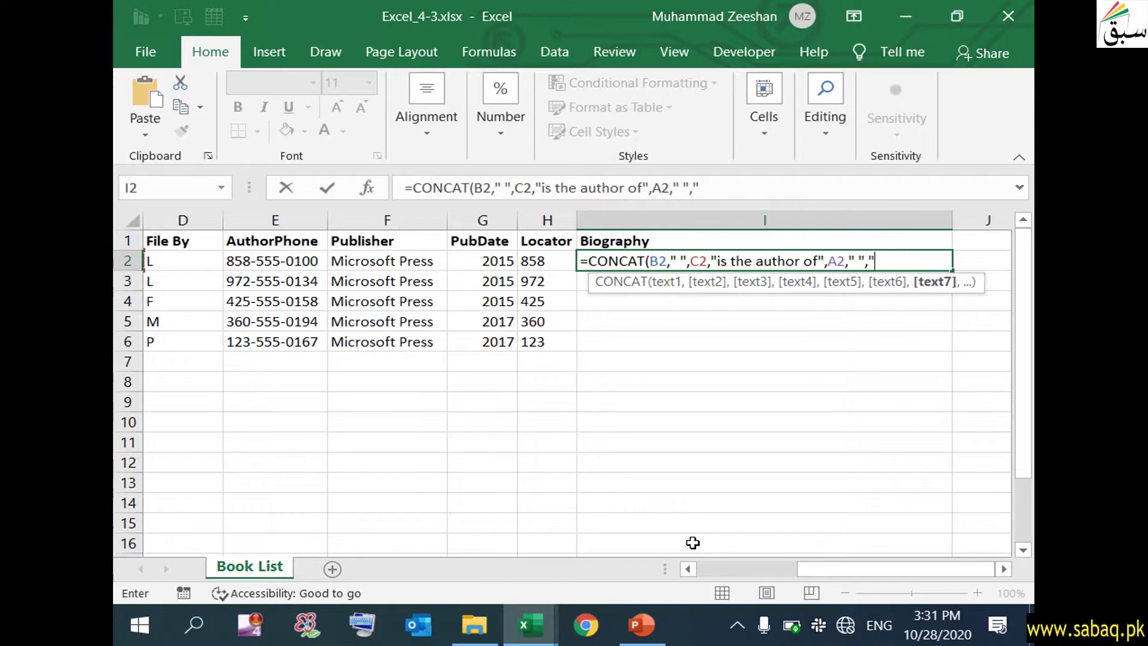
pyautogui.write('which was published by')
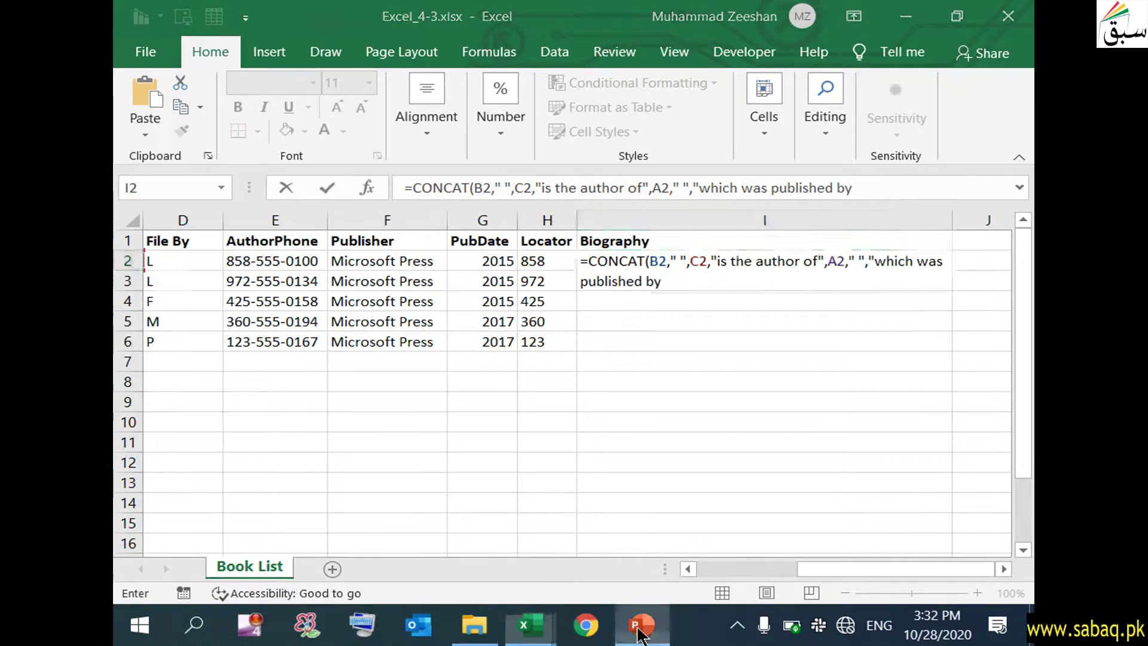
pyautogui.click(635, 628)
pyautogui.click(635, 628)
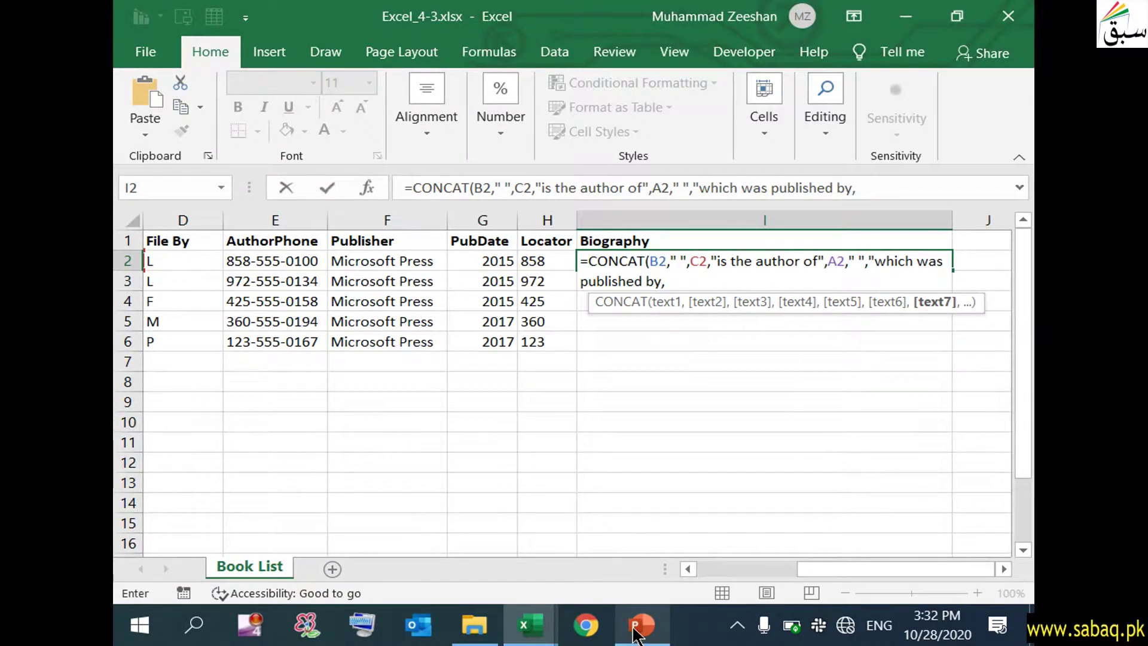
pyautogui.moveTo(841, 570); pyautogui.dragTo(519, 407)
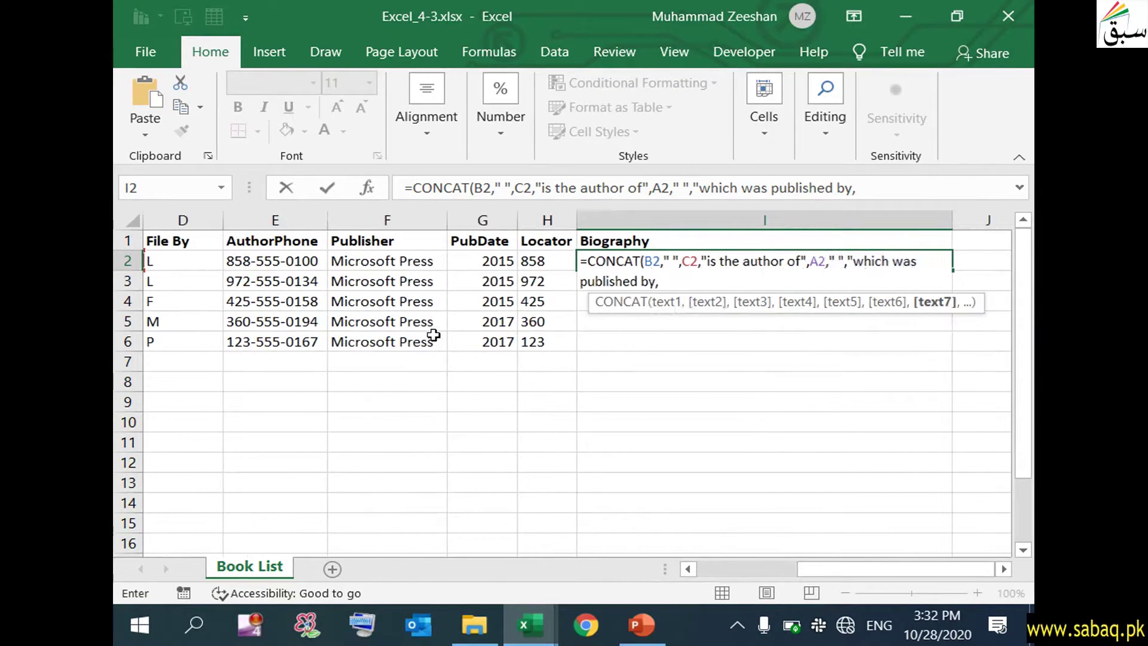
pyautogui.click(412, 259)
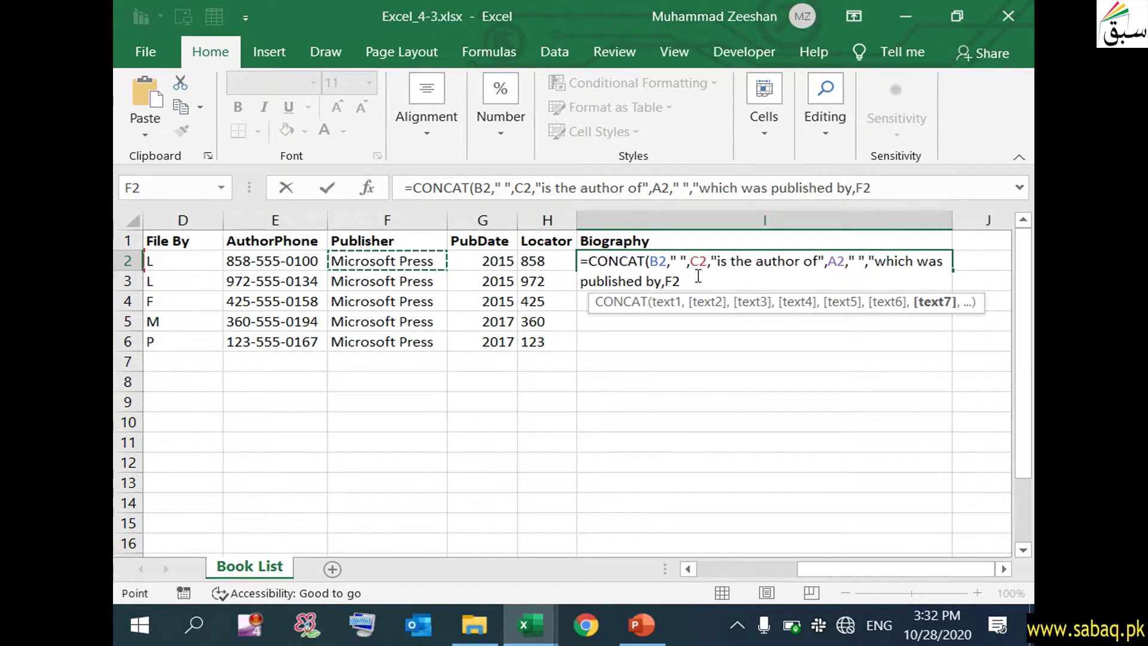
pyautogui.click(661, 280)
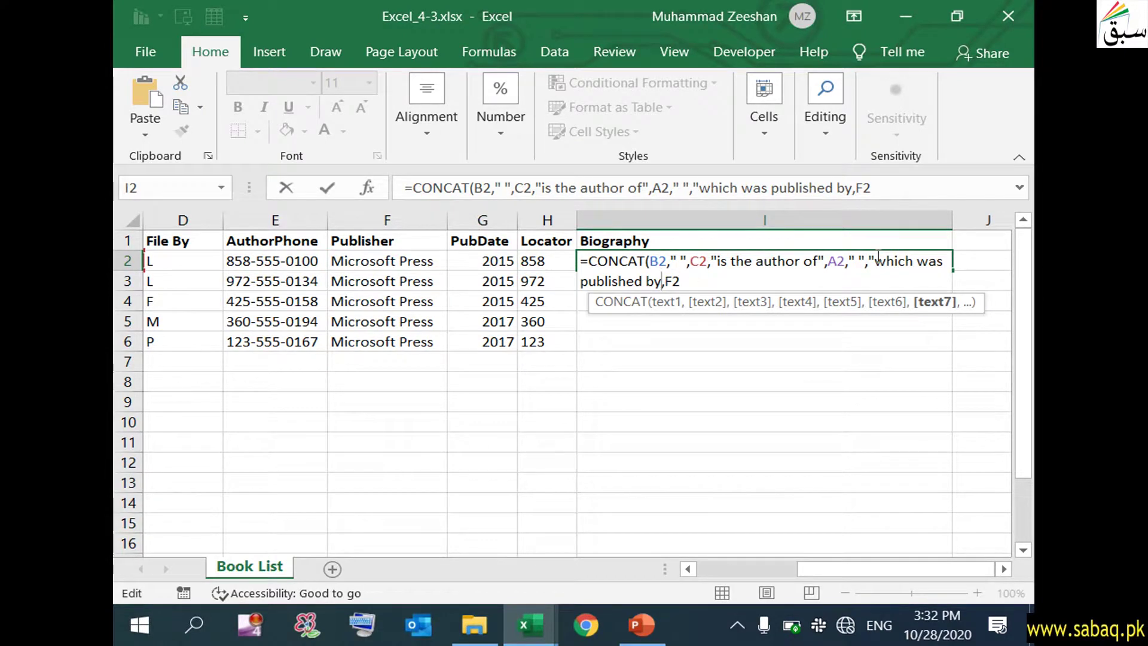
pyautogui.write('"')
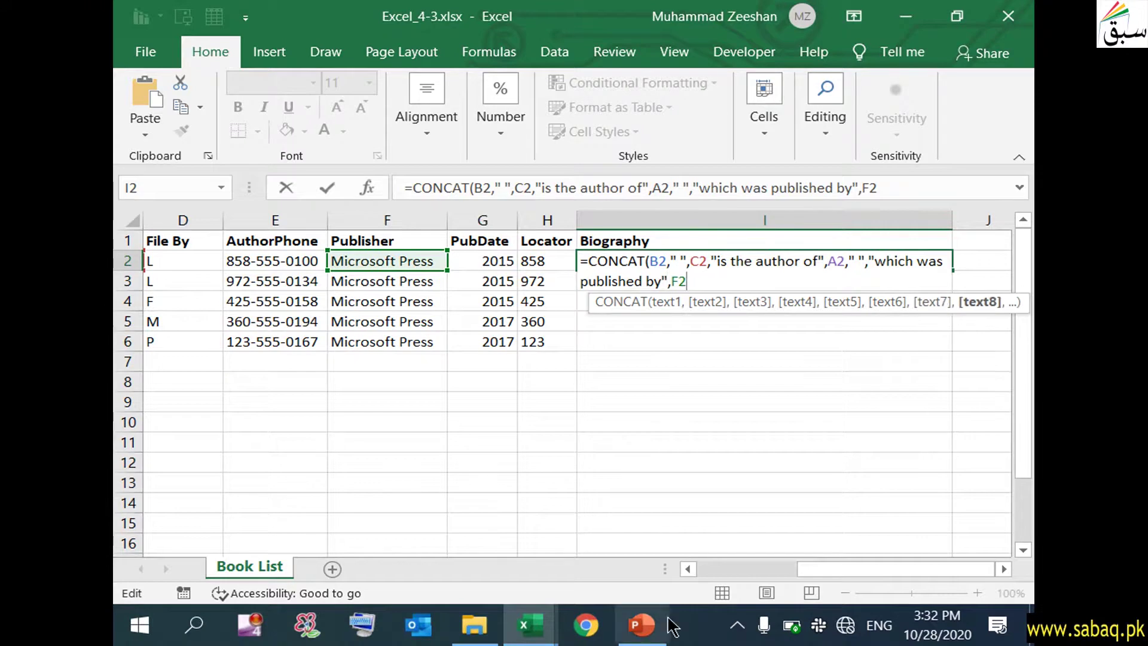
# Add "in" and the year from G2, close the CONCAT and commit the I2 formula.
pyautogui.click(646, 626)
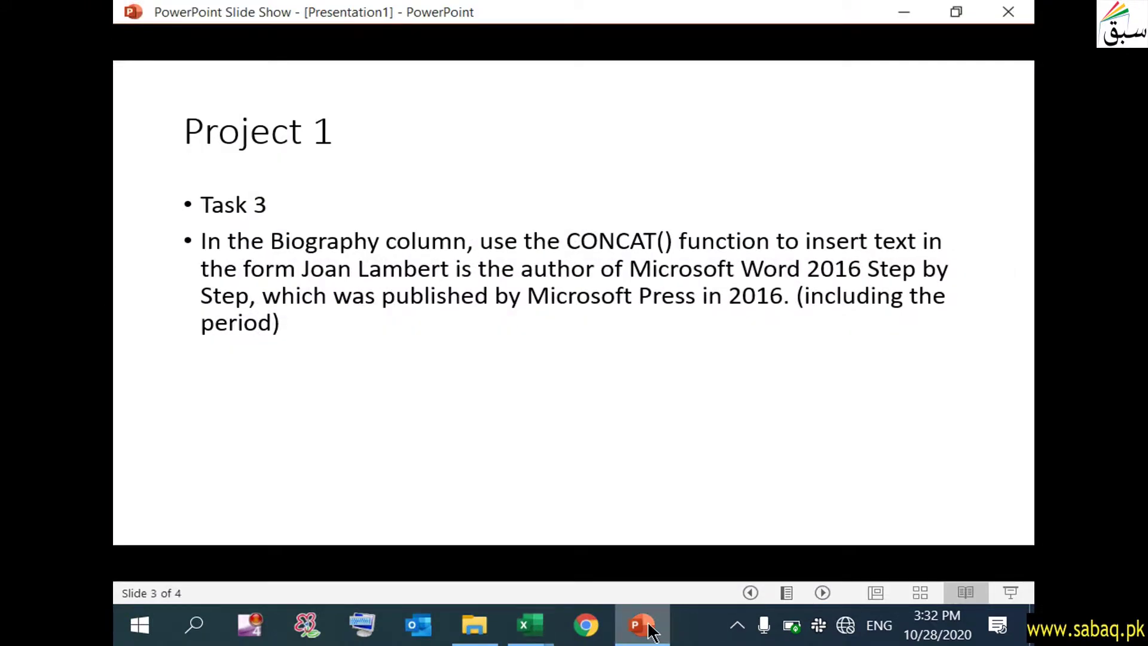
pyautogui.click(650, 627)
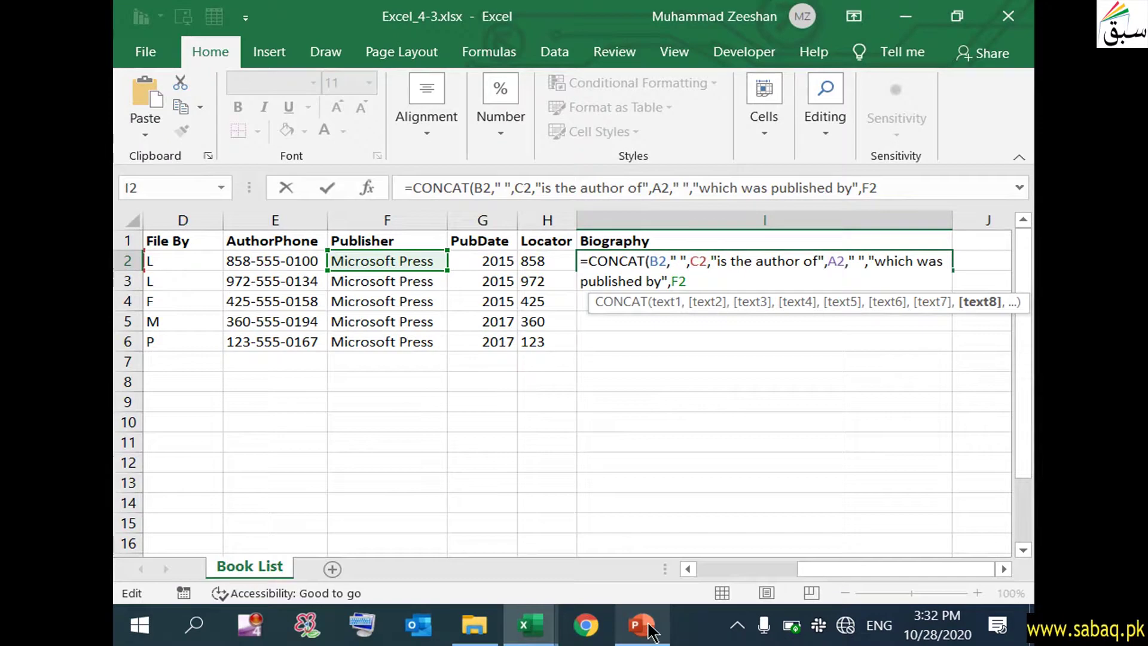
pyautogui.write(',')
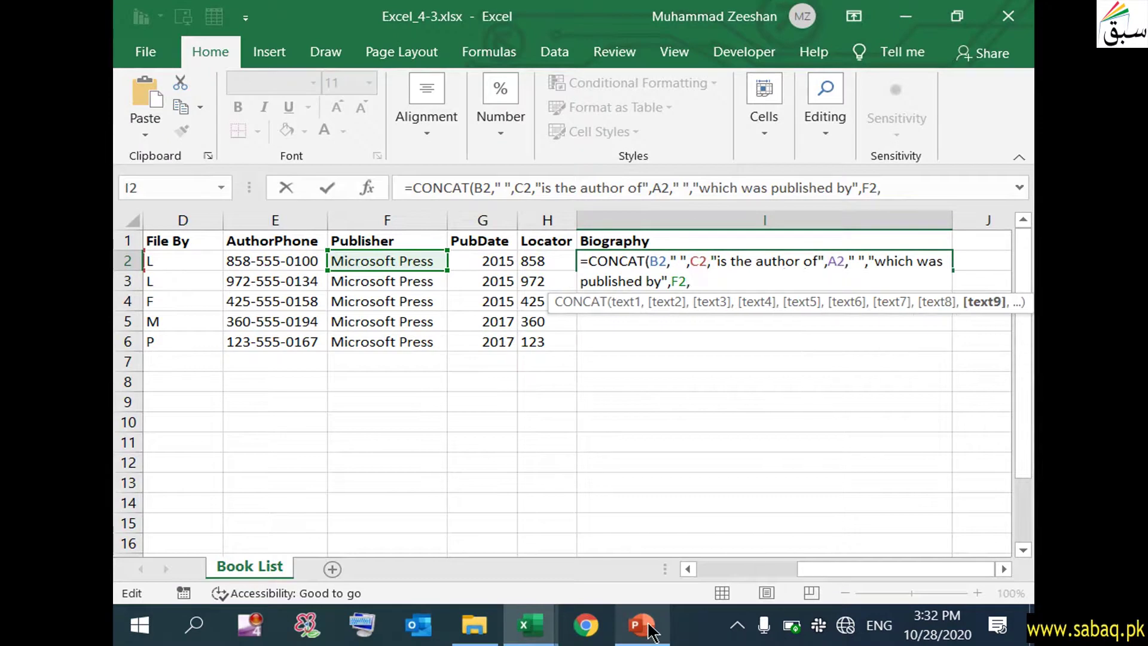
pyautogui.write('" "')
pyautogui.write(',')
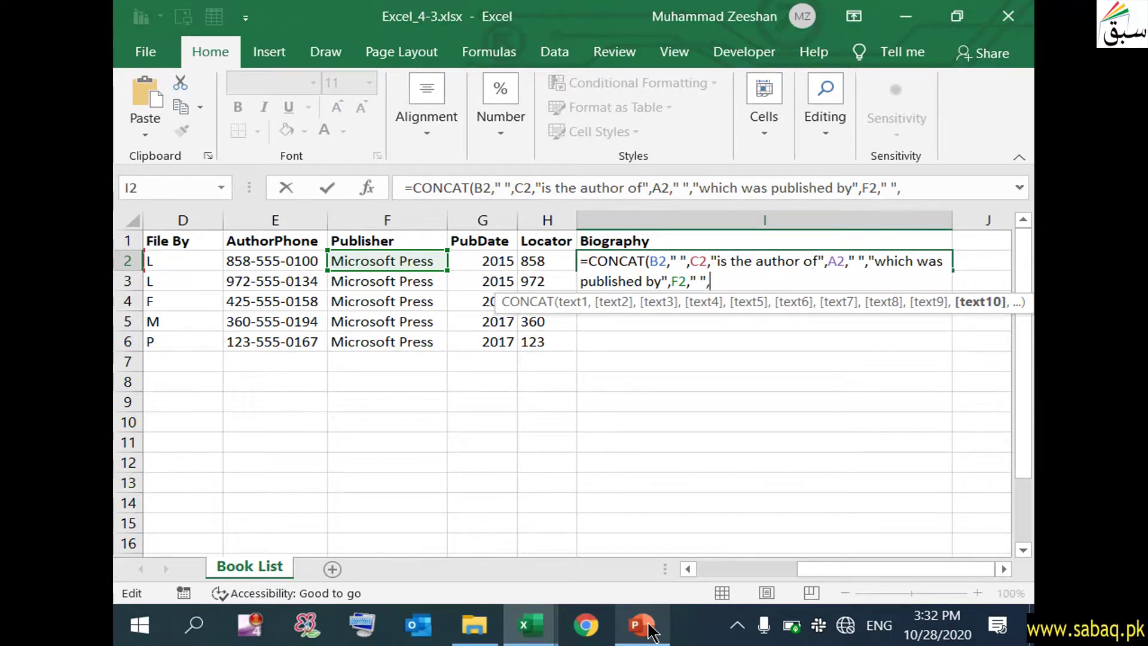
pyautogui.write('"')
pyautogui.write('in')
pyautogui.write('"')
pyautogui.write(',')
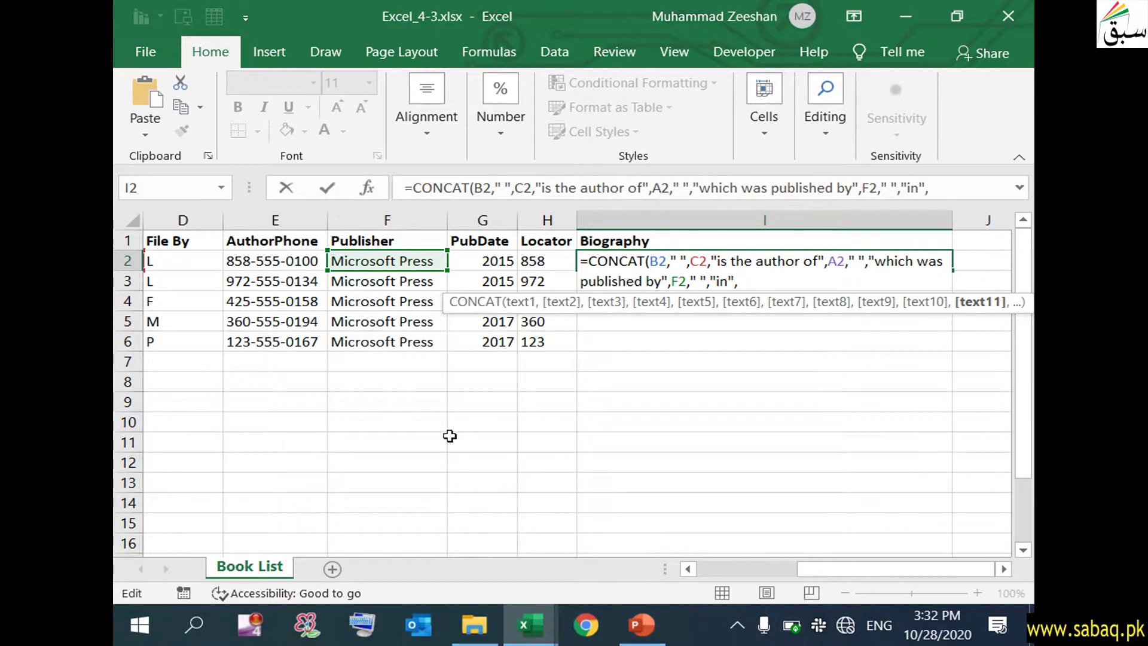
pyautogui.click(502, 259)
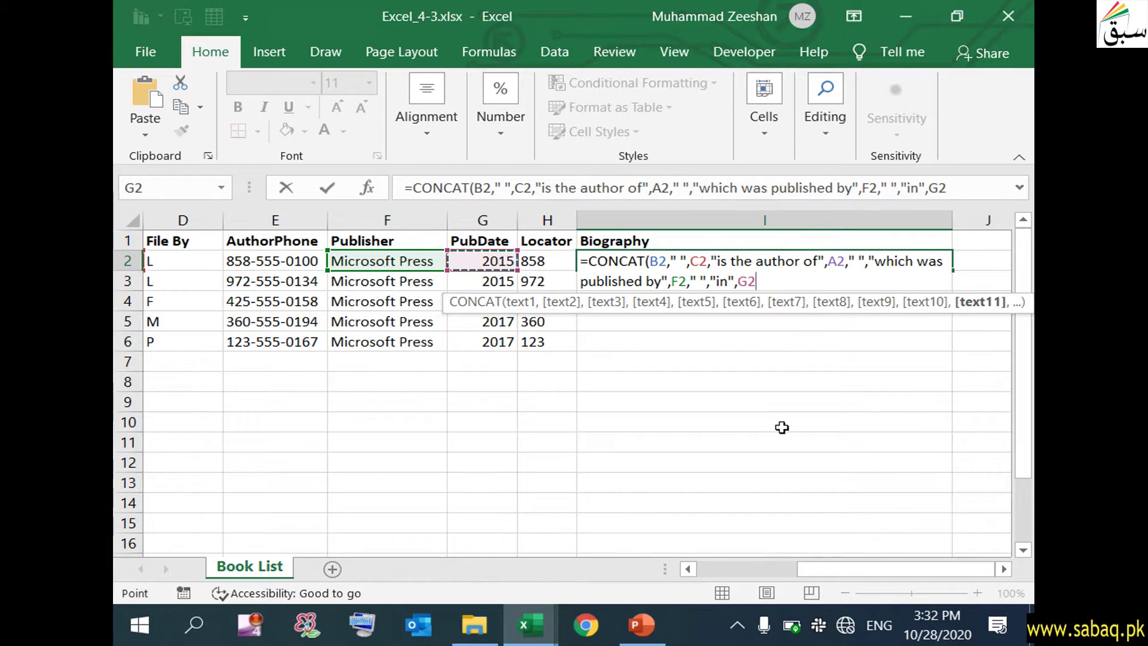
pyautogui.click(641, 626)
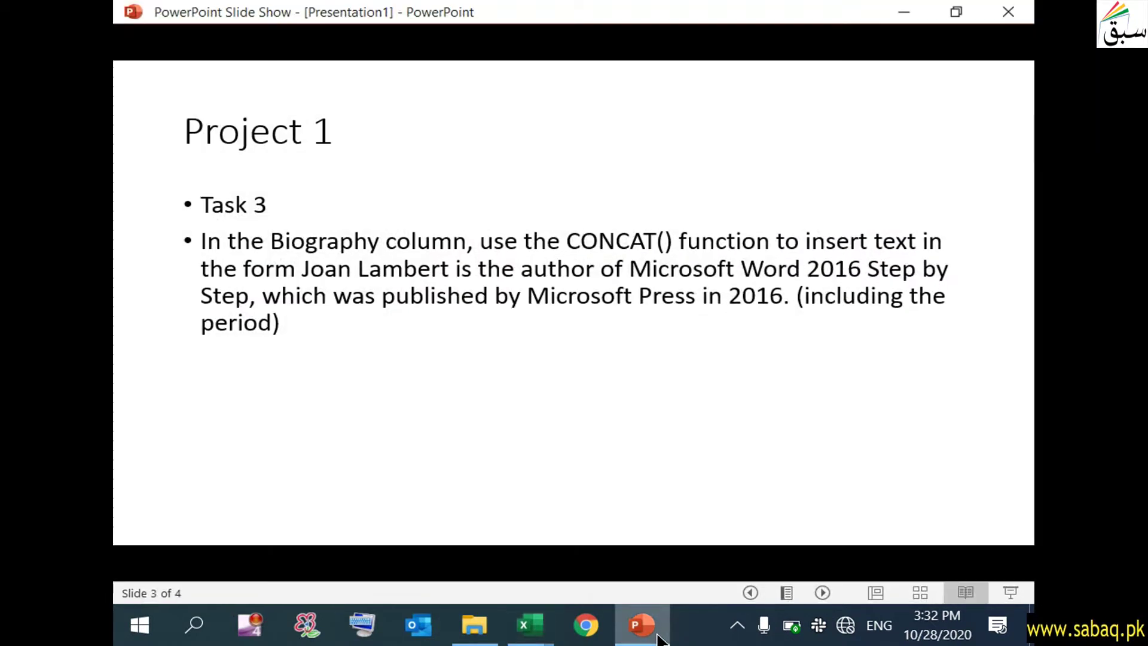
pyautogui.click(659, 638)
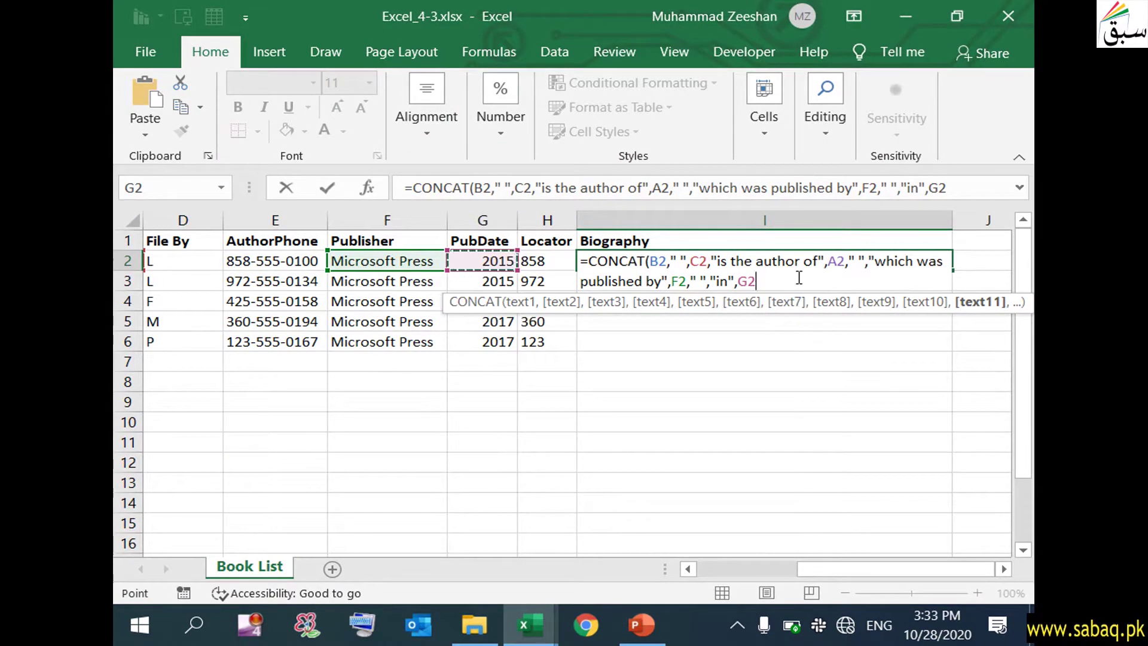
pyautogui.write(')')
pyautogui.press('Return')
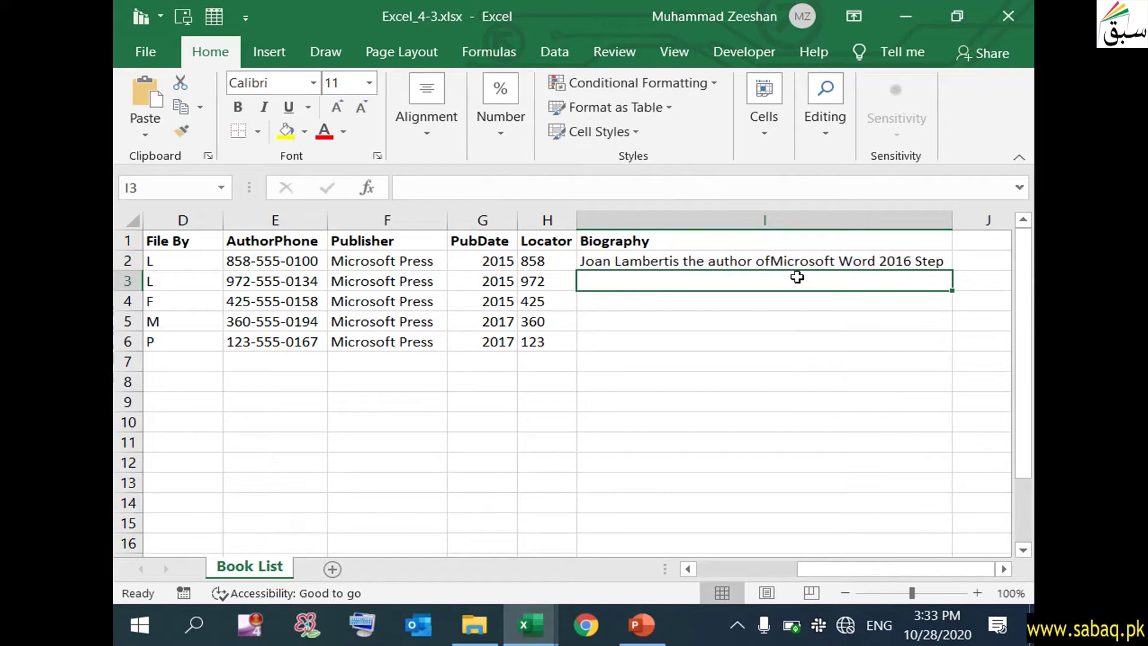
# Autofit column I to reveal the unspaced 'byMicrosoft Press in2015' result, then edit I2's formula.
pyautogui.moveTo(953, 220); pyautogui.dragTo(1010, 220)
pyautogui.moveTo(943, 569); pyautogui.dragTo(975, 568)
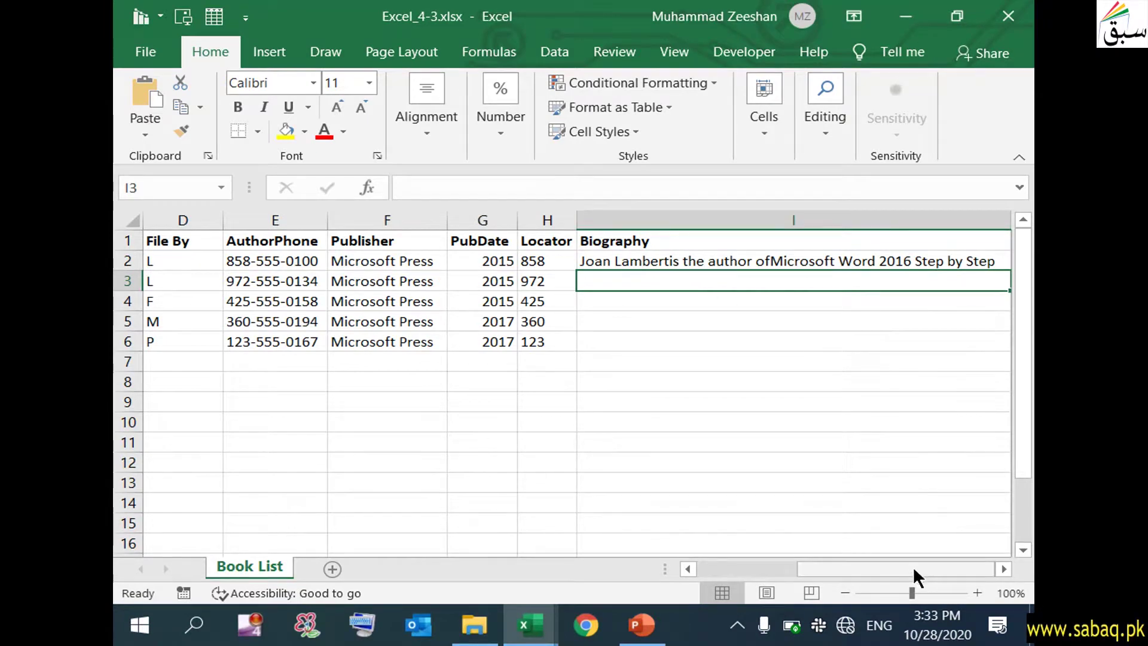
pyautogui.click(994, 260)
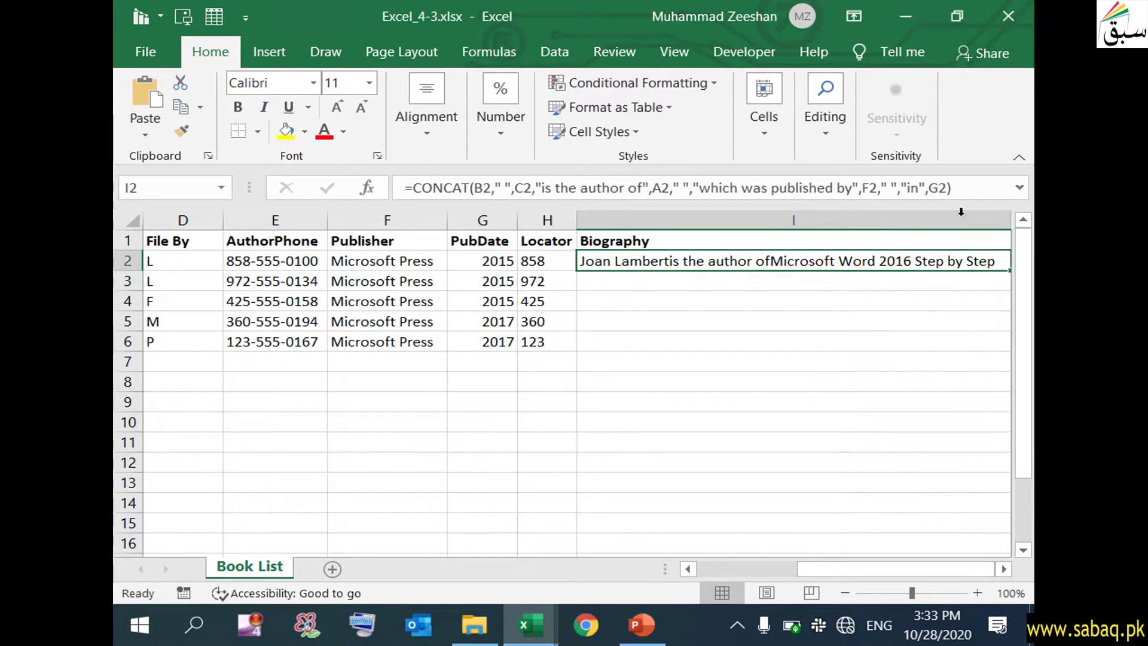
pyautogui.click(953, 541)
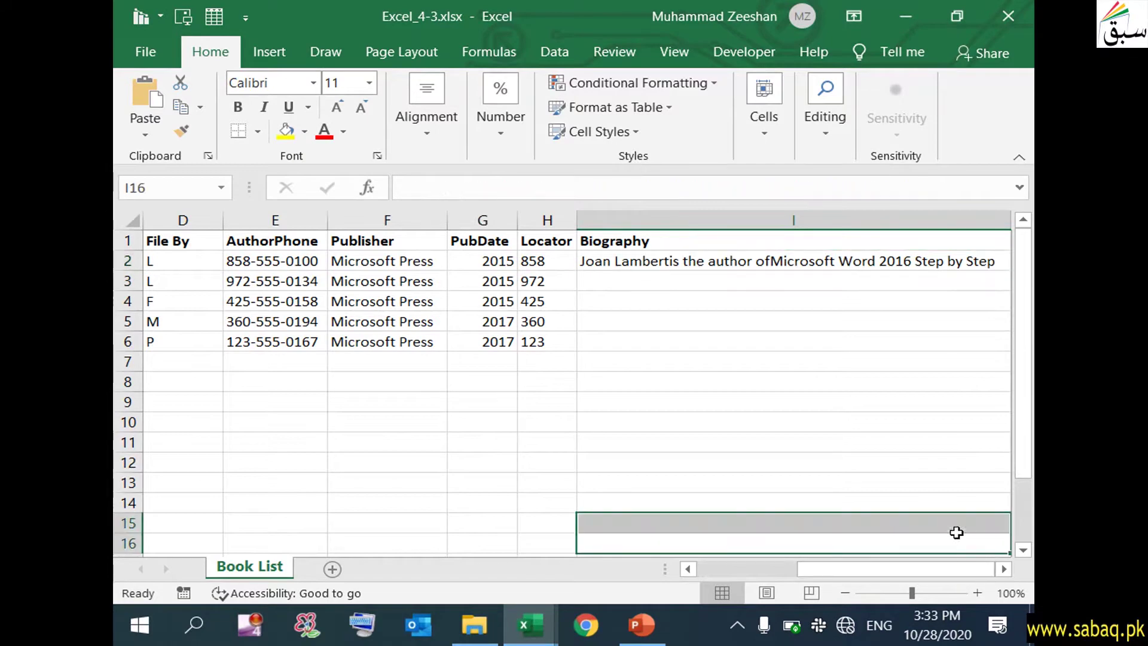
pyautogui.press('Right')
pyautogui.press('Right')
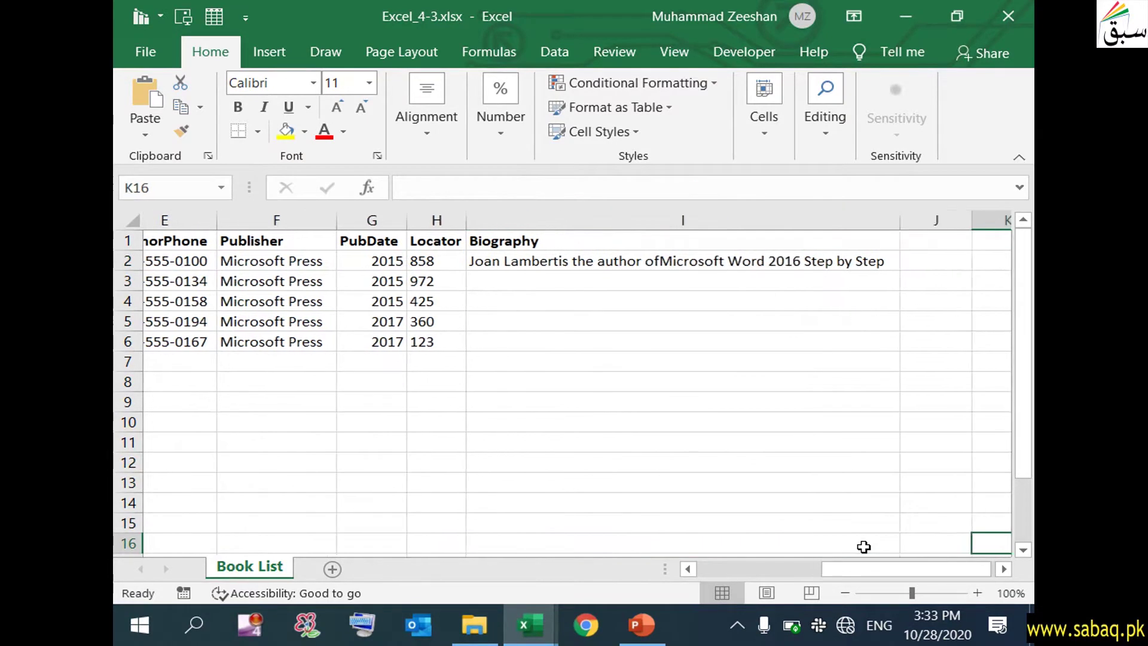
pyautogui.doubleClick(822, 221)
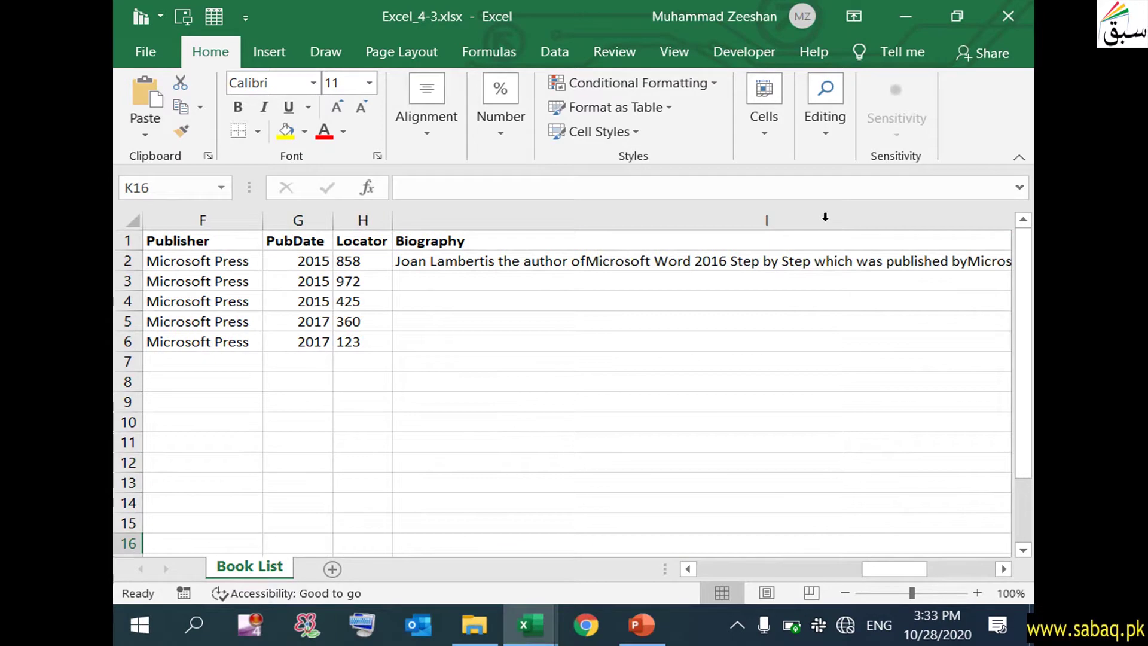
pyautogui.click(826, 219)
pyautogui.click(773, 317)
pyautogui.moveTo(881, 570); pyautogui.dragTo(953, 576)
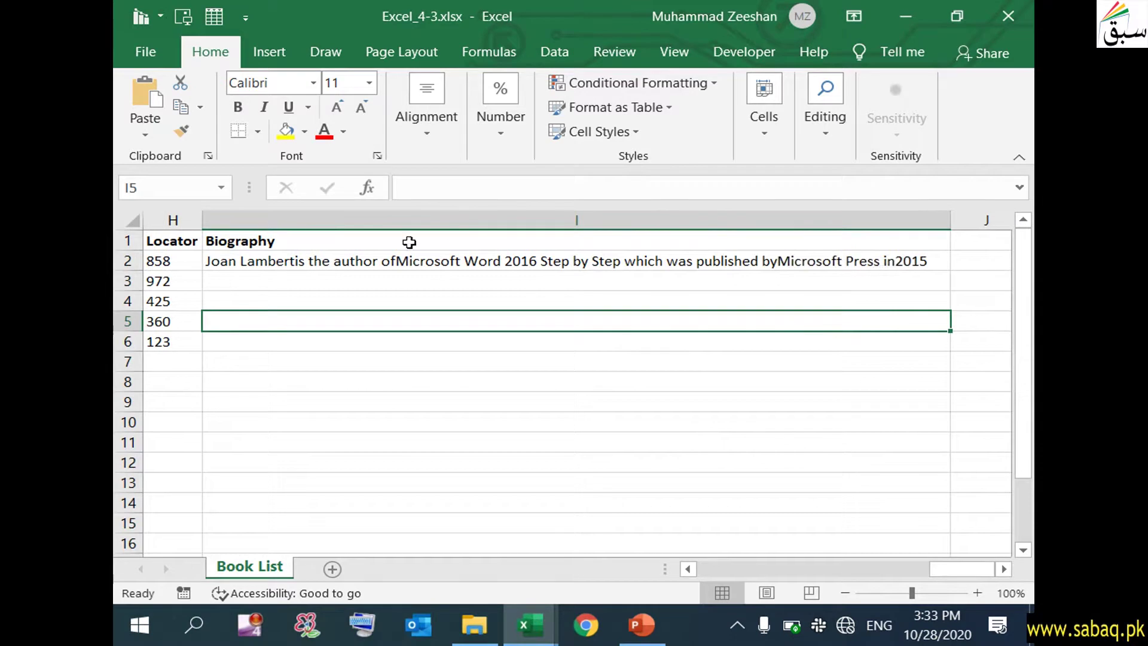
pyautogui.click(296, 259)
pyautogui.doubleClick(294, 260)
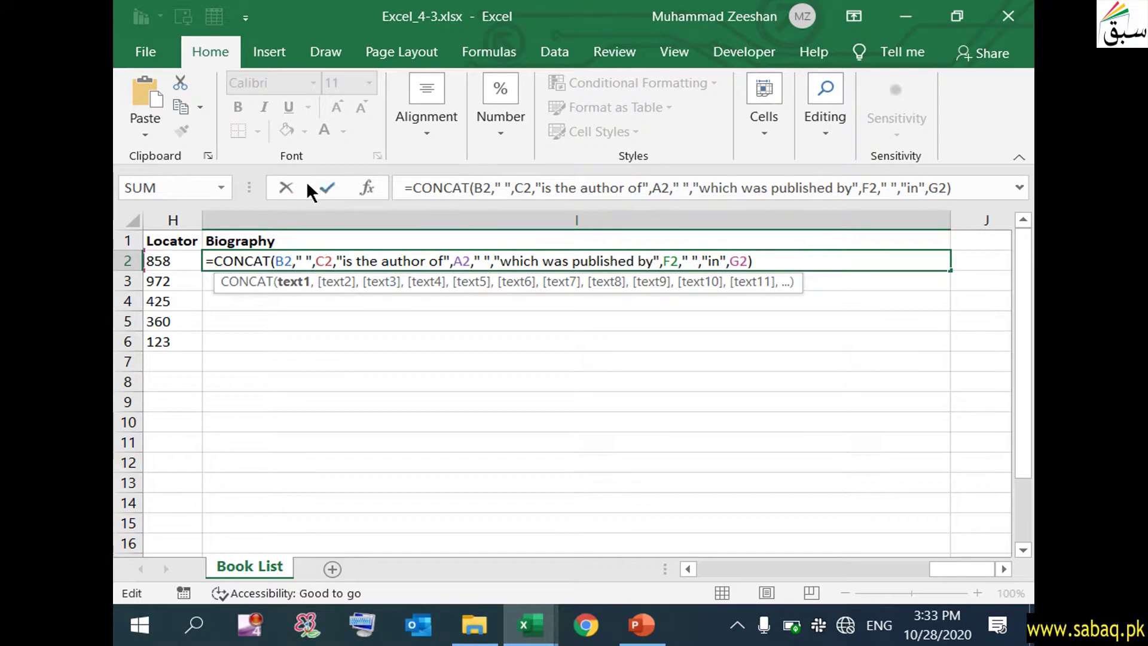
# Edit I2's CONCAT formula to add a space before 'which was published by'.
pyautogui.press('Return')
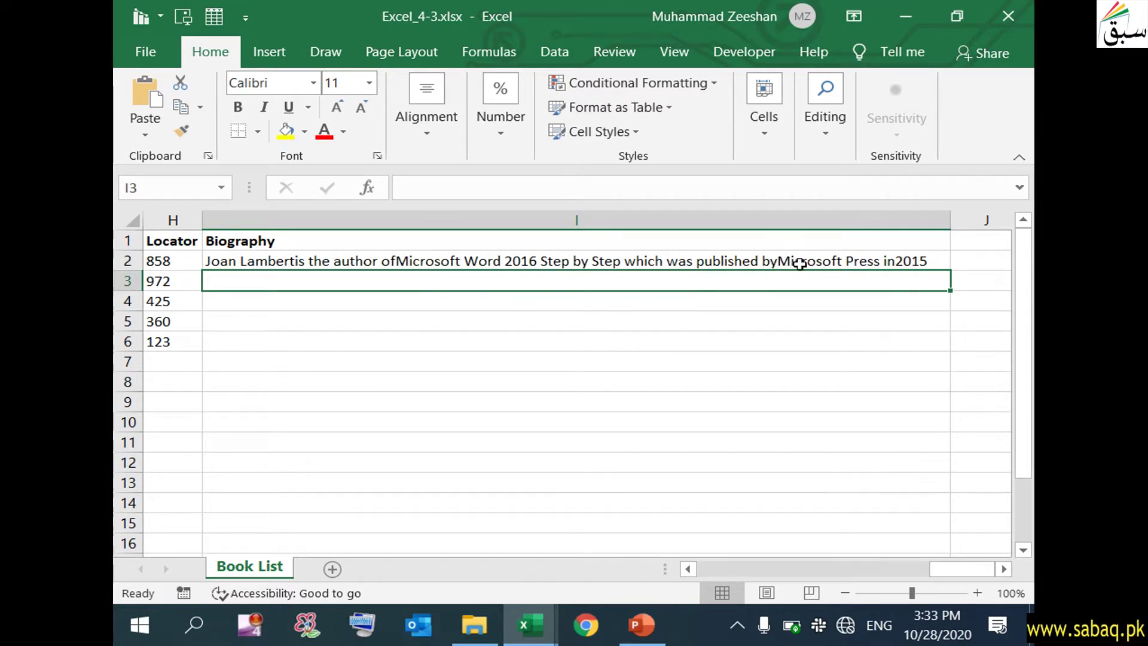
pyautogui.click(343, 261)
pyautogui.doubleClick(303, 261)
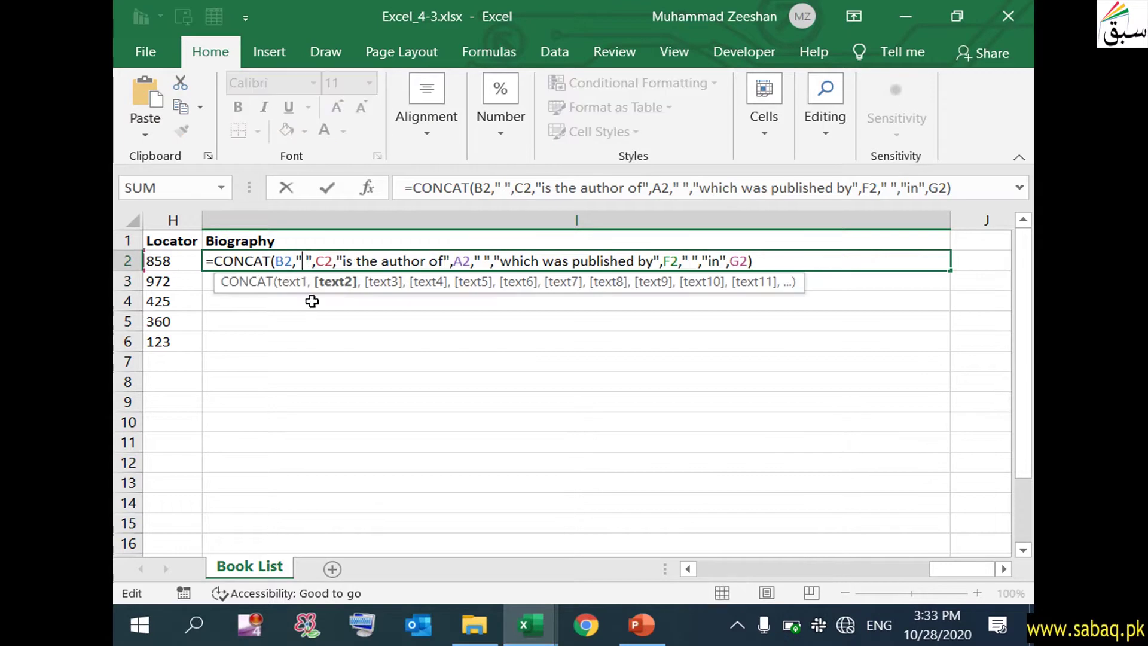
pyautogui.click(344, 261)
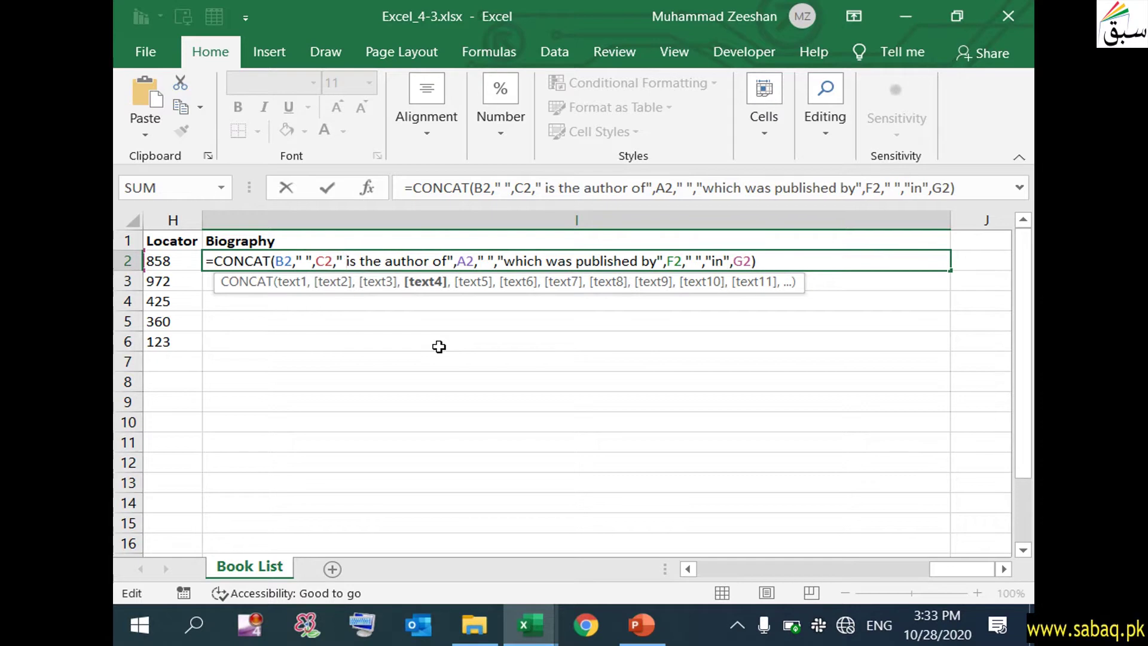
pyautogui.click(506, 261)
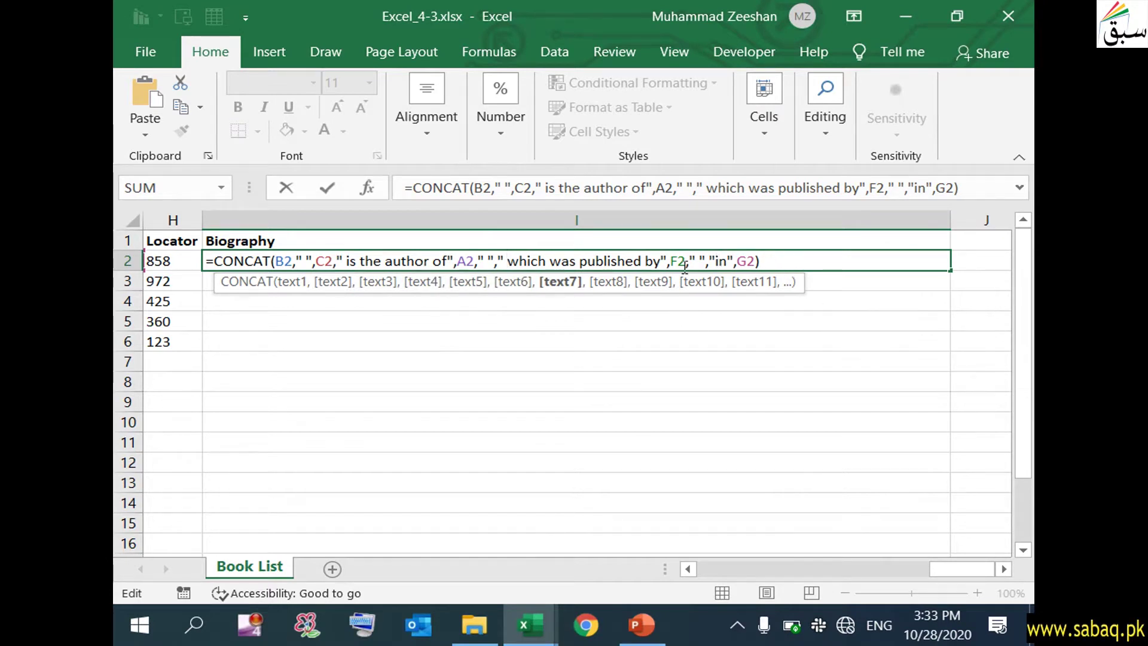
pyautogui.press('Return')
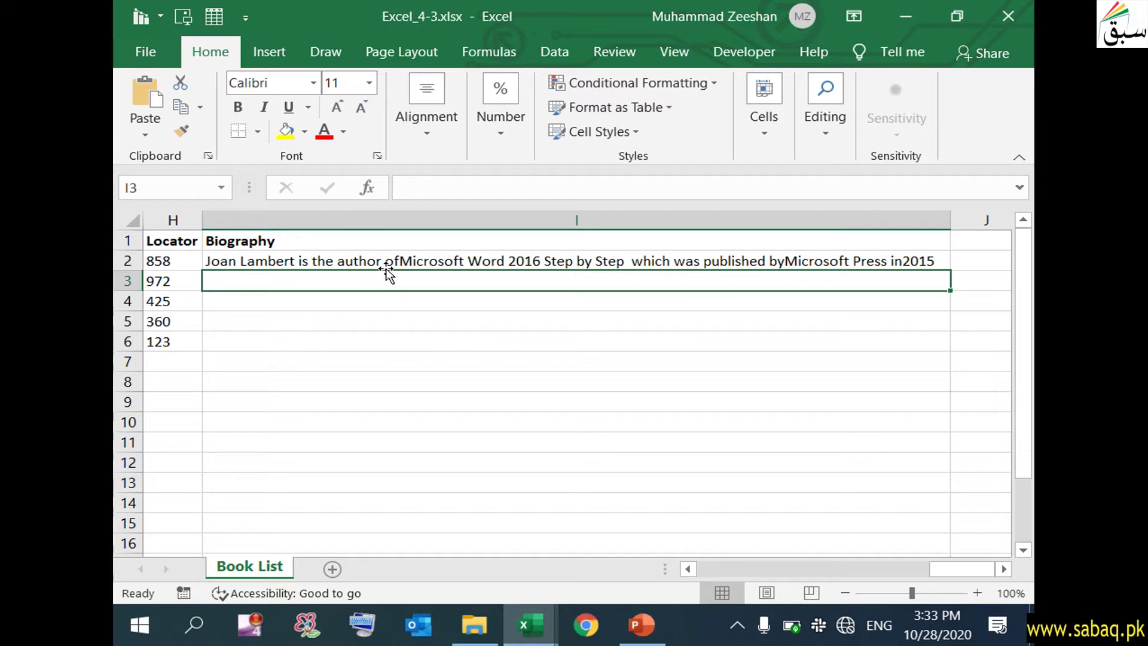
# Add the remaining spaces after 'is the author of' and 'published by' in I2's formula.
pyautogui.click(400, 261)
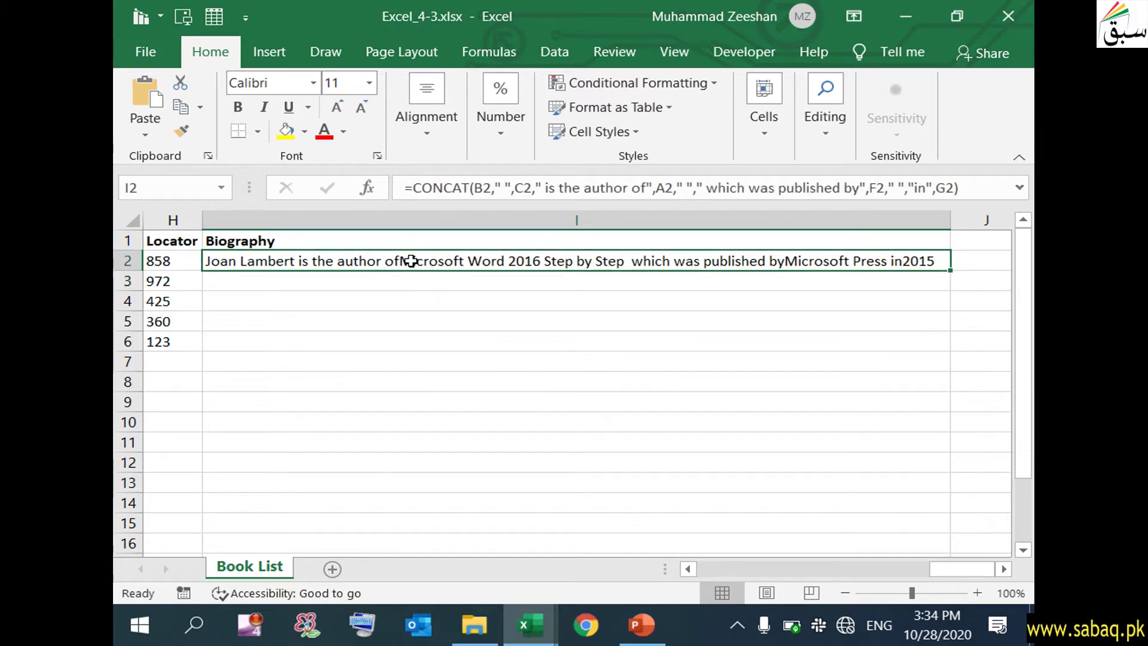
pyautogui.doubleClick(801, 262)
pyautogui.click(451, 262)
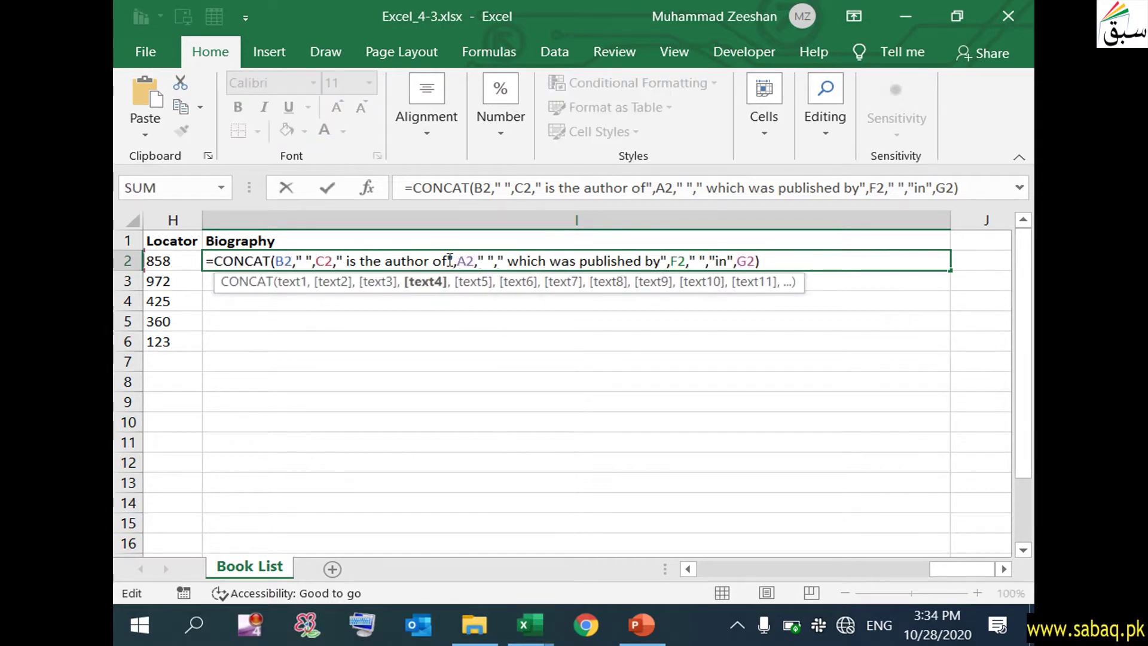
pyautogui.click(666, 262)
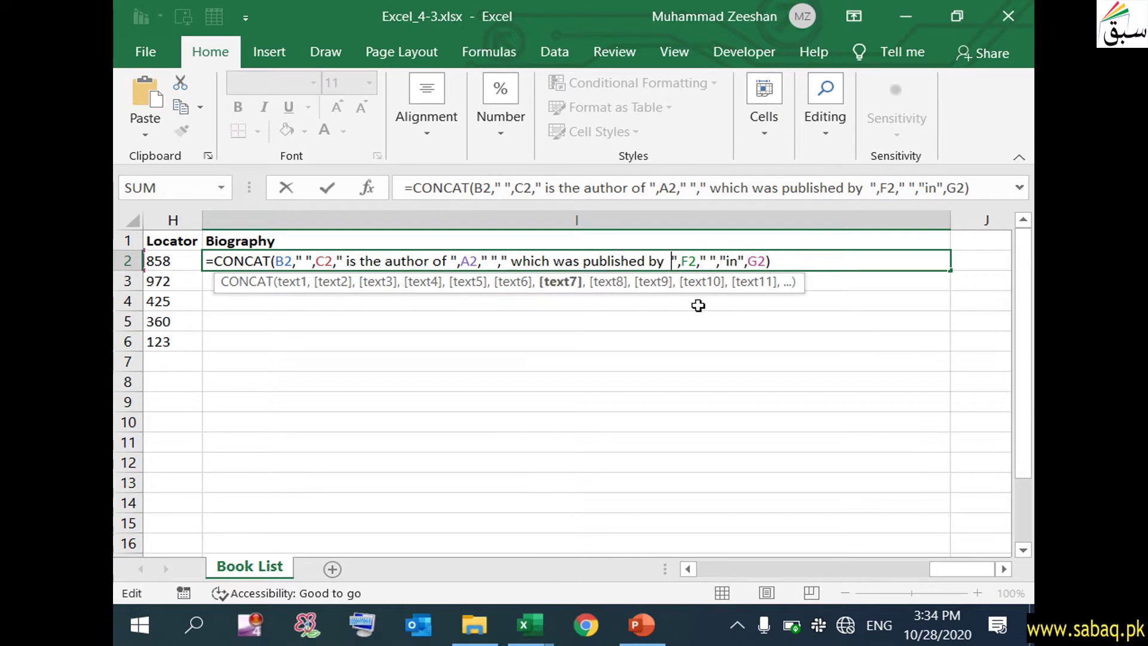
pyautogui.press('Return')
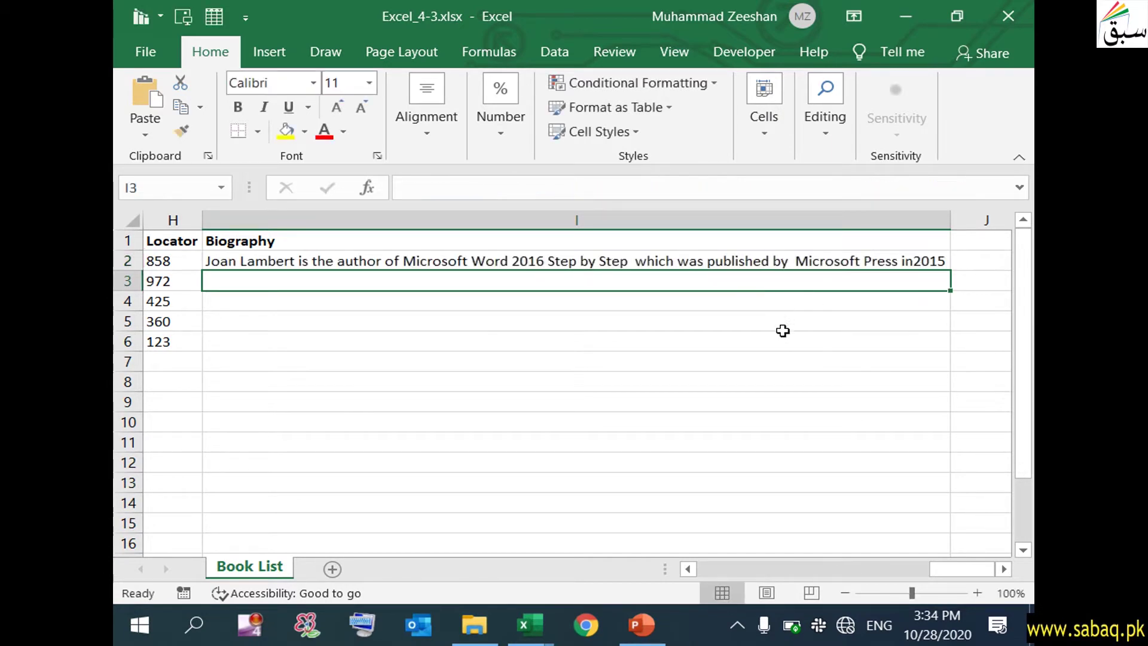
pyautogui.click(779, 336)
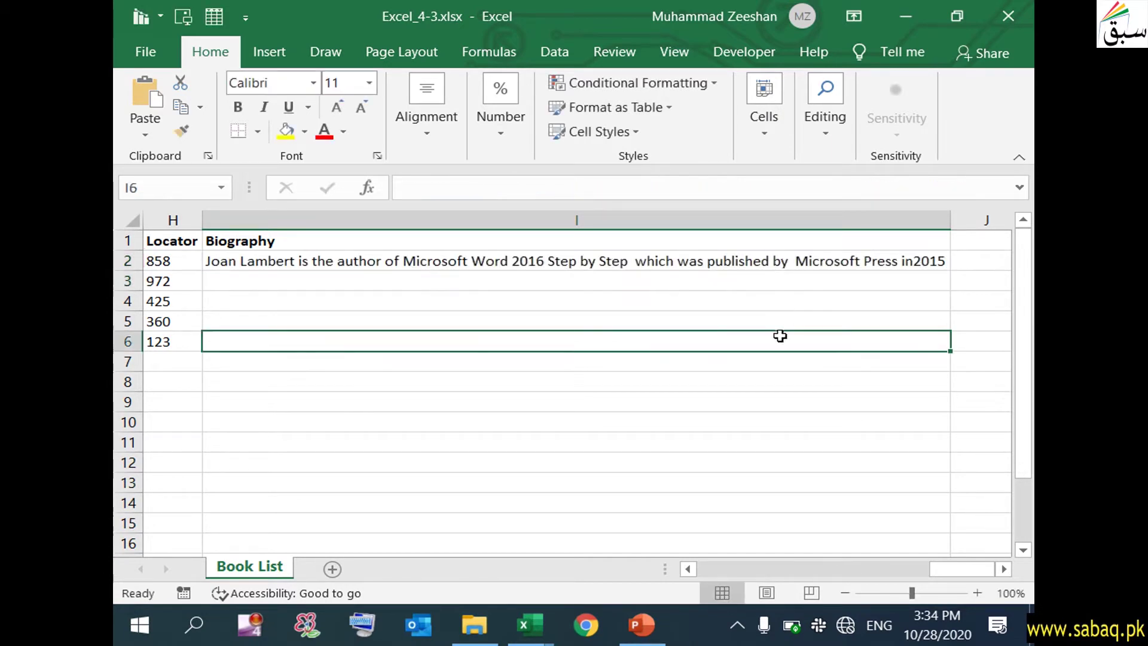
pyautogui.click(857, 265)
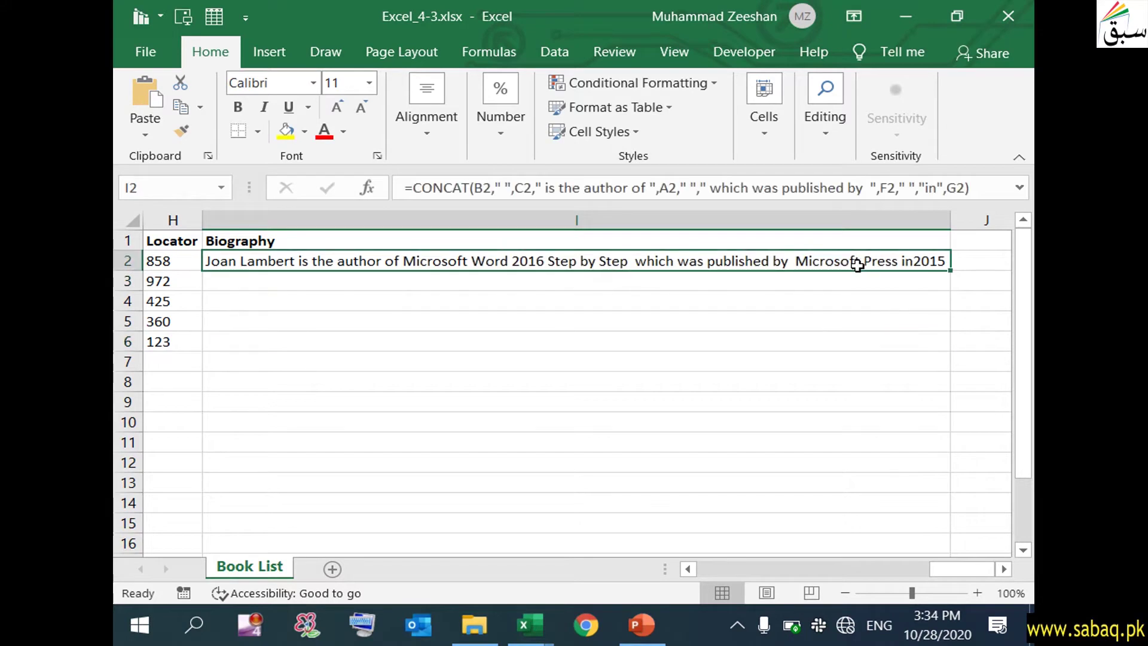
# Fill the I2 biography formula down to I6 and verify the copied references in I4 and I6.
pyautogui.moveTo(975, 562); pyautogui.dragTo(727, 568)
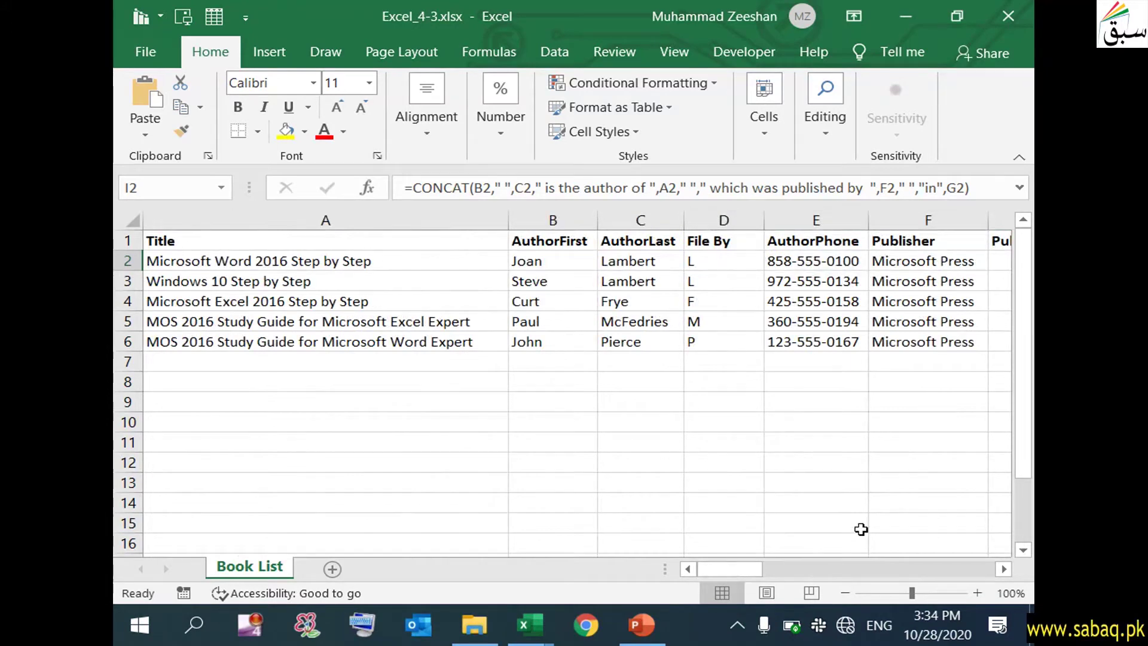
pyautogui.click(742, 569)
pyautogui.moveTo(742, 567); pyautogui.dragTo(987, 557)
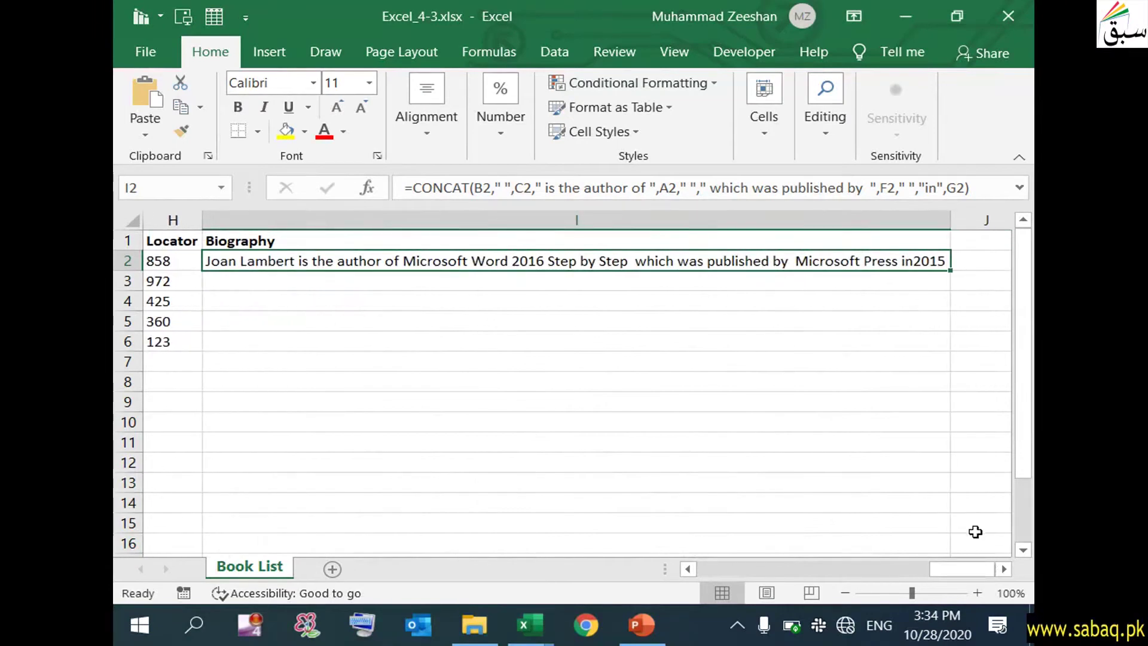
pyautogui.moveTo(951, 270); pyautogui.dragTo(936, 351)
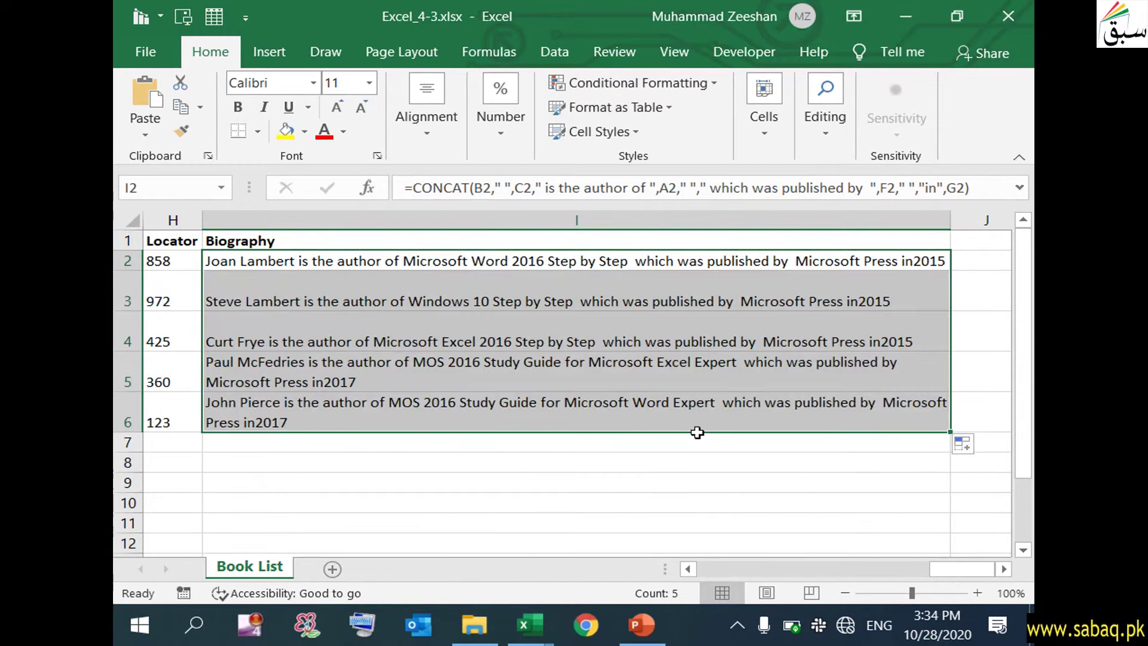
pyautogui.moveTo(945, 568); pyautogui.dragTo(879, 567)
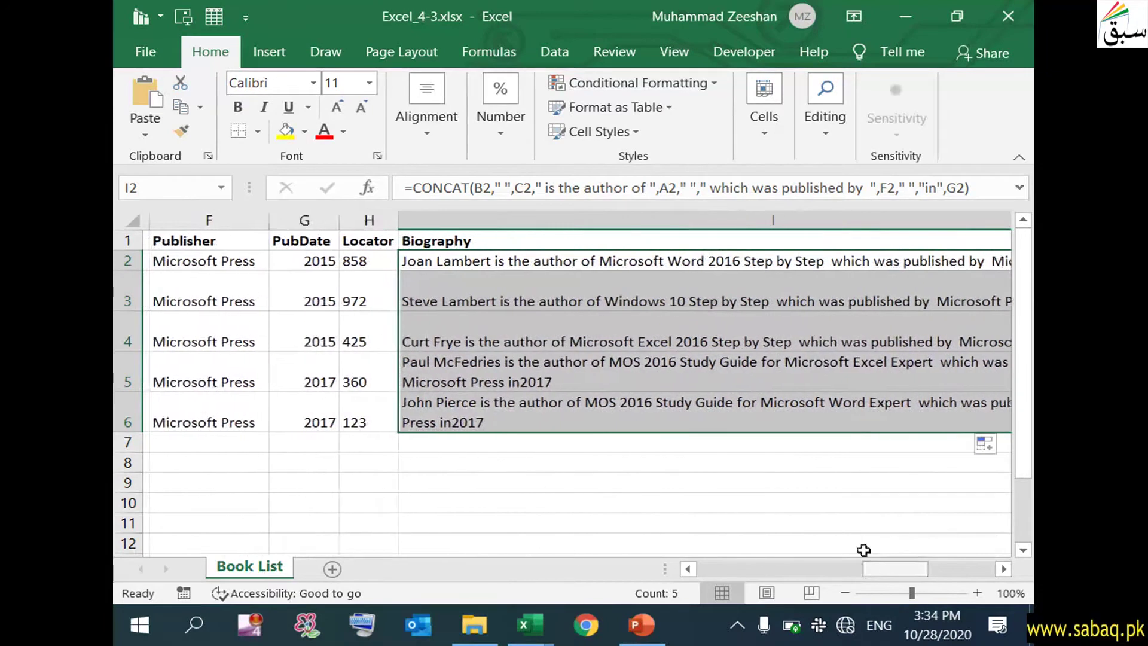
pyautogui.click(540, 338)
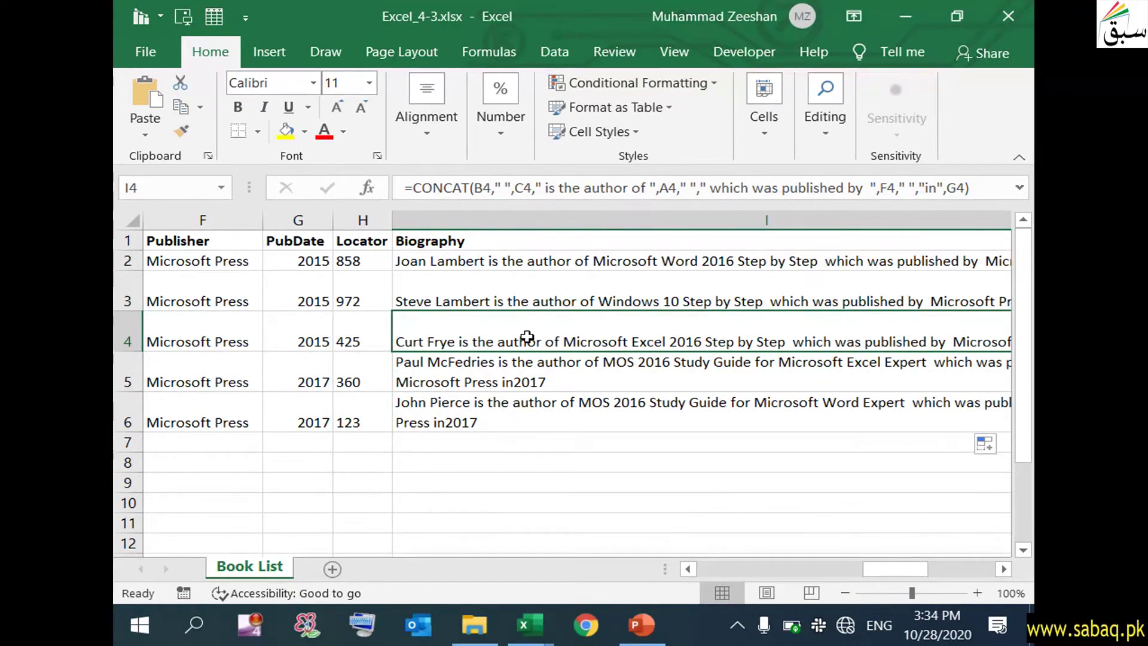
pyautogui.click(515, 415)
pyautogui.doubleClick(514, 415)
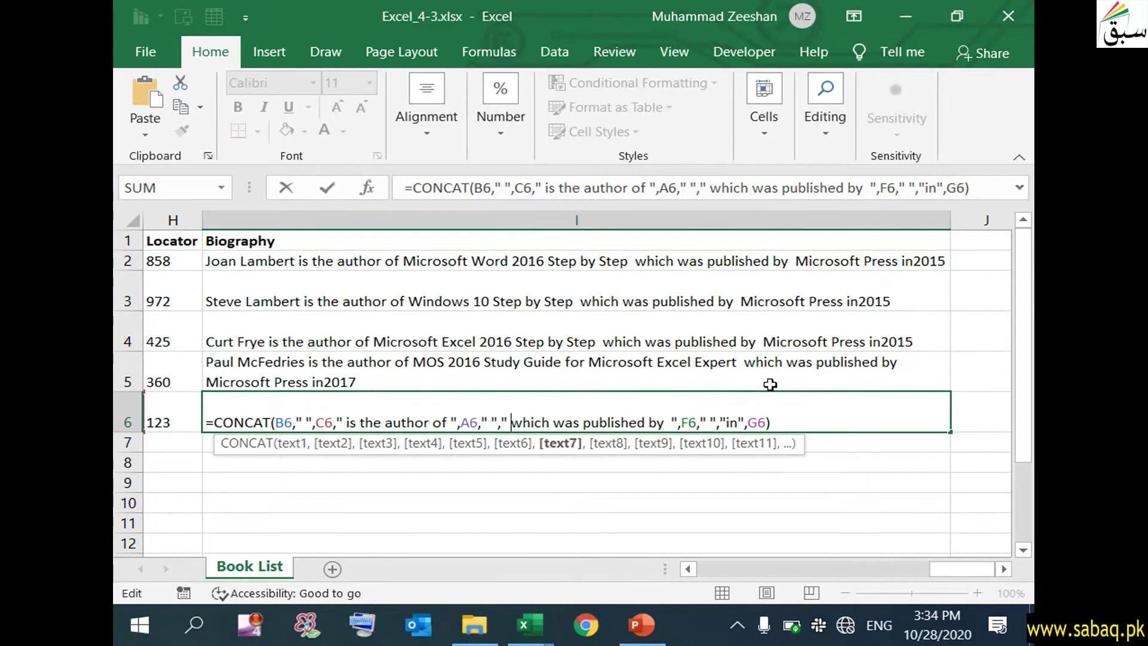
pyautogui.press('Return')
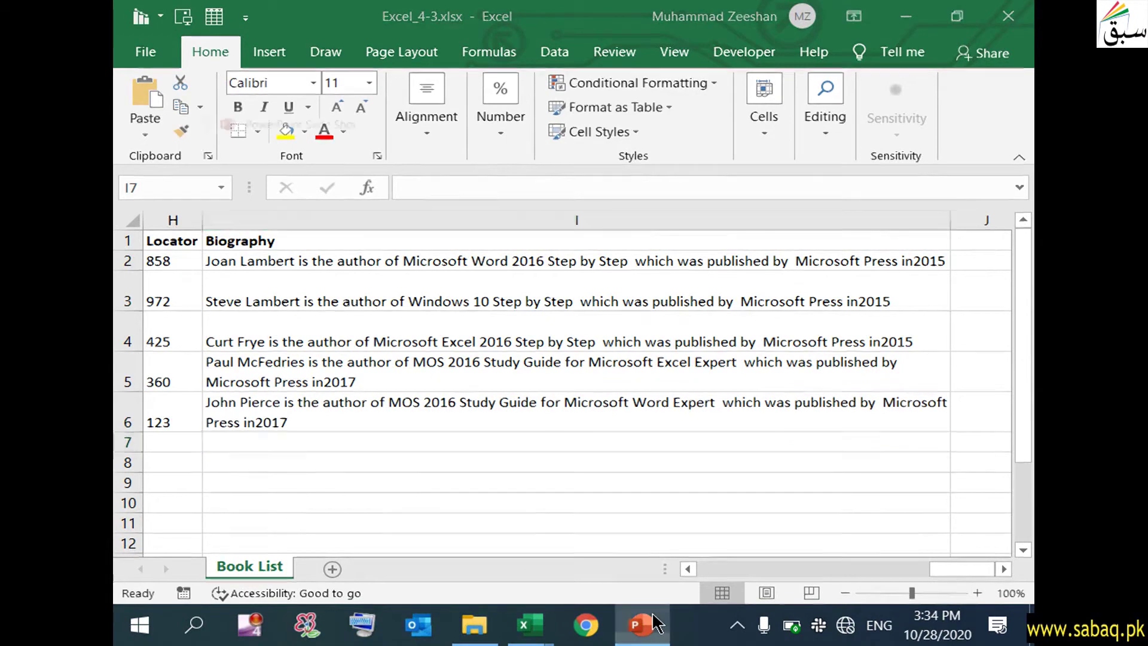
pyautogui.click(642, 625)
# Go through the Check your work slide's bullets, including Close the open workbooks, and end the show.
pyautogui.click(434, 366)
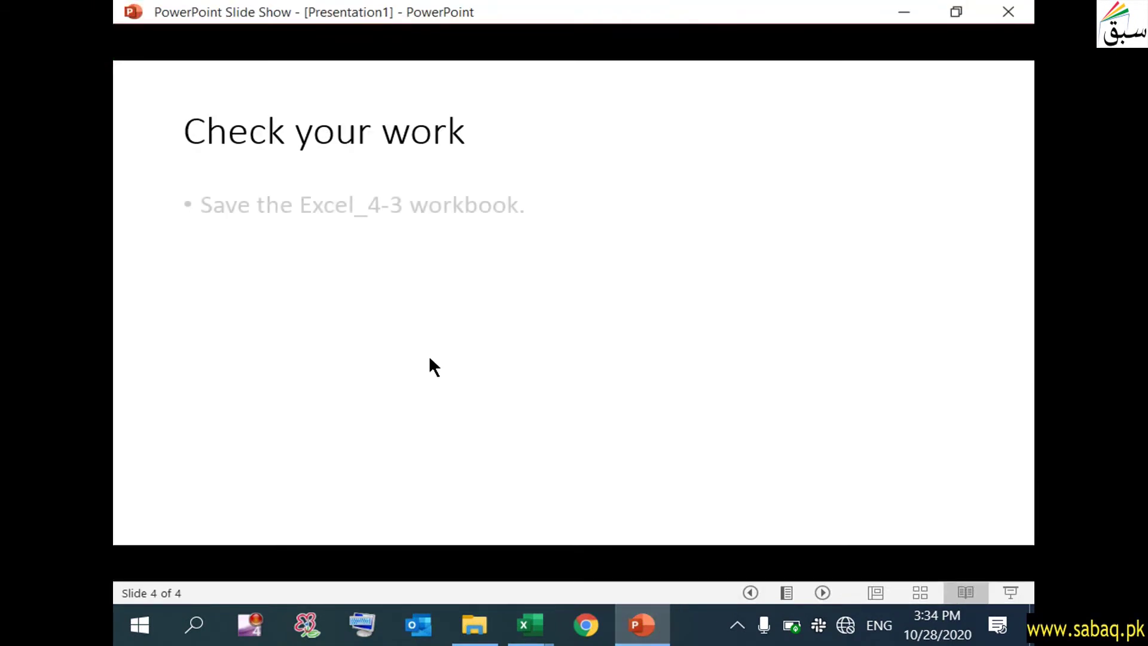
pyautogui.moveTo(529, 625)
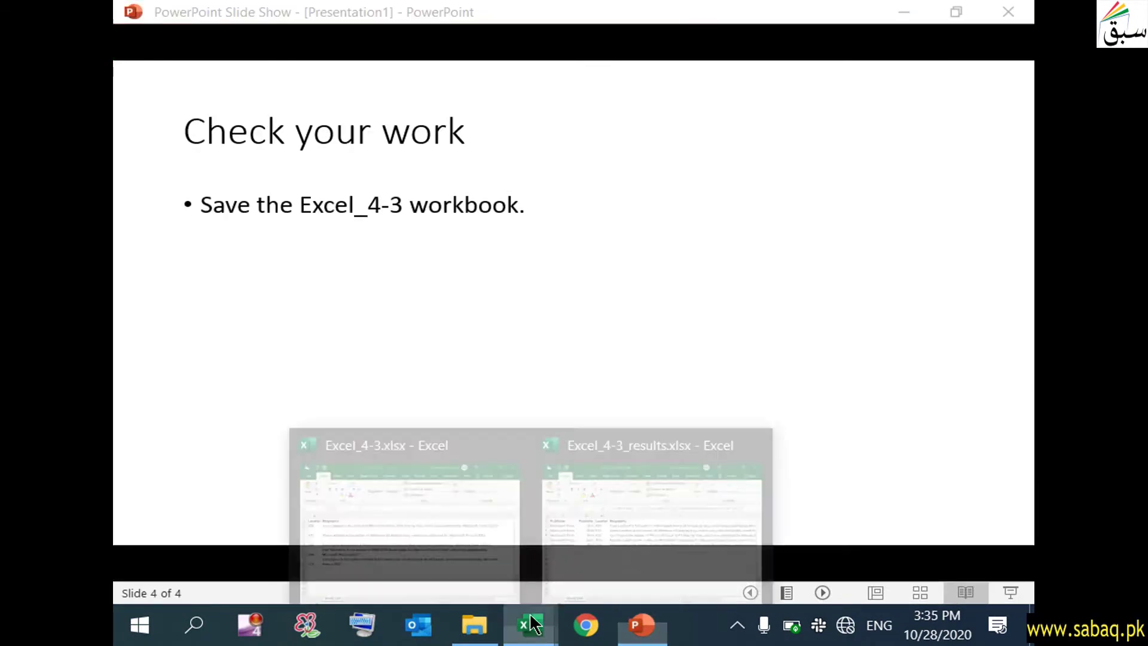
pyautogui.click(477, 549)
pyautogui.click(905, 17)
pyautogui.click(492, 298)
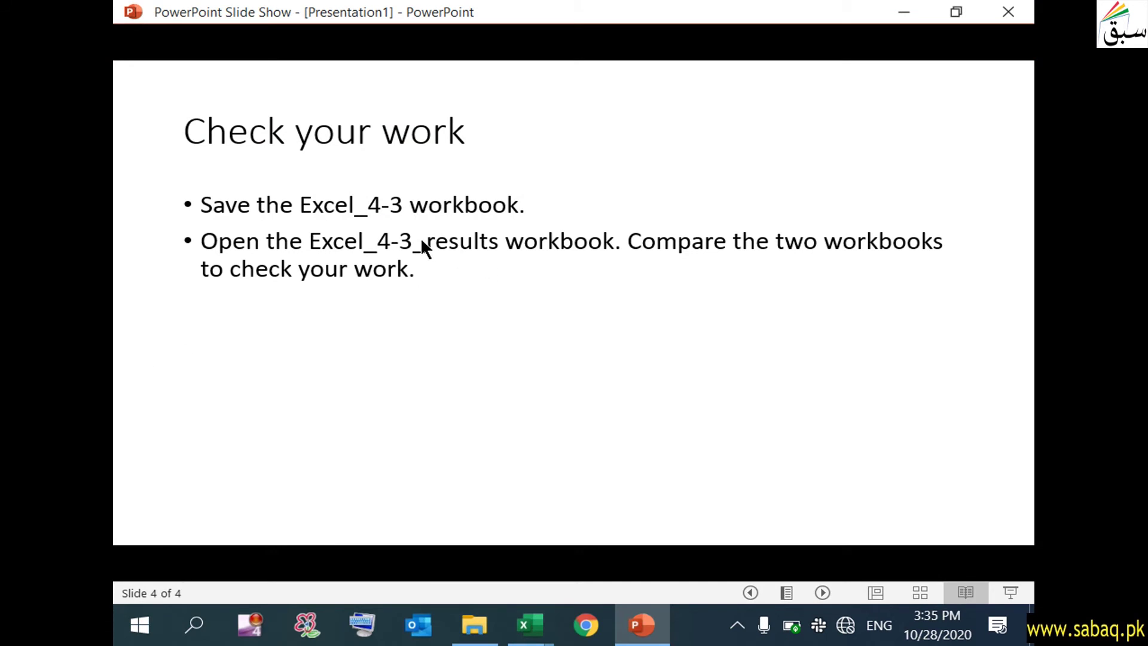
pyautogui.press('Right')
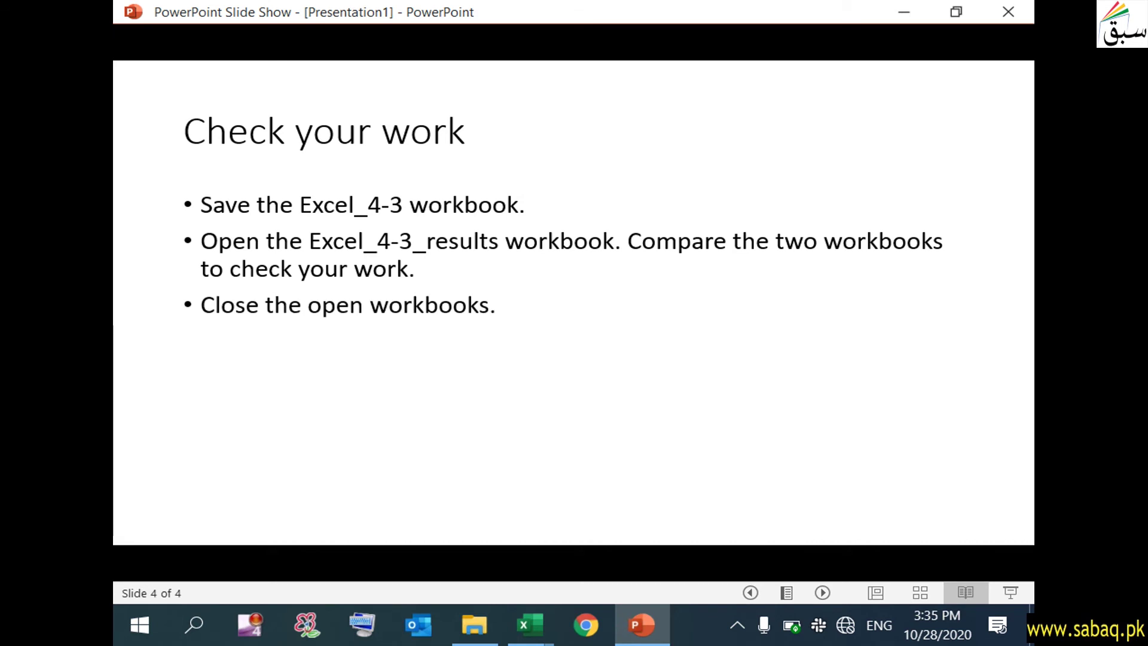
pyautogui.press('Right')
pyautogui.click(143, 303)
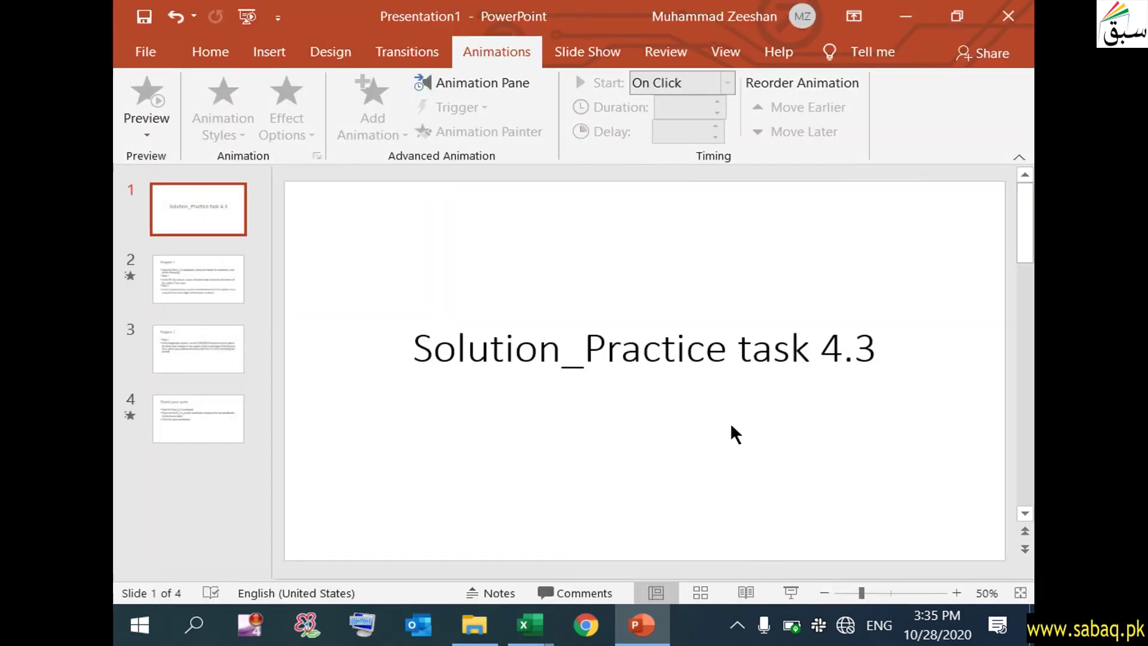
# Switch the Solution_Practice task 4.3 presentation to Reading View.
pyautogui.click(755, 594)
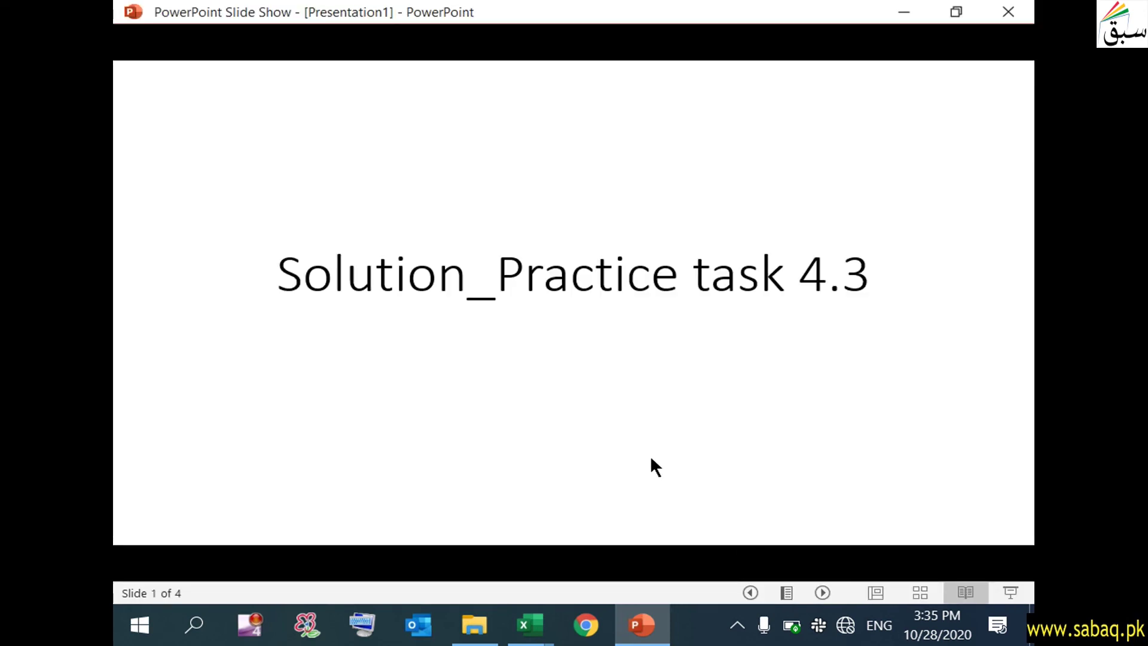